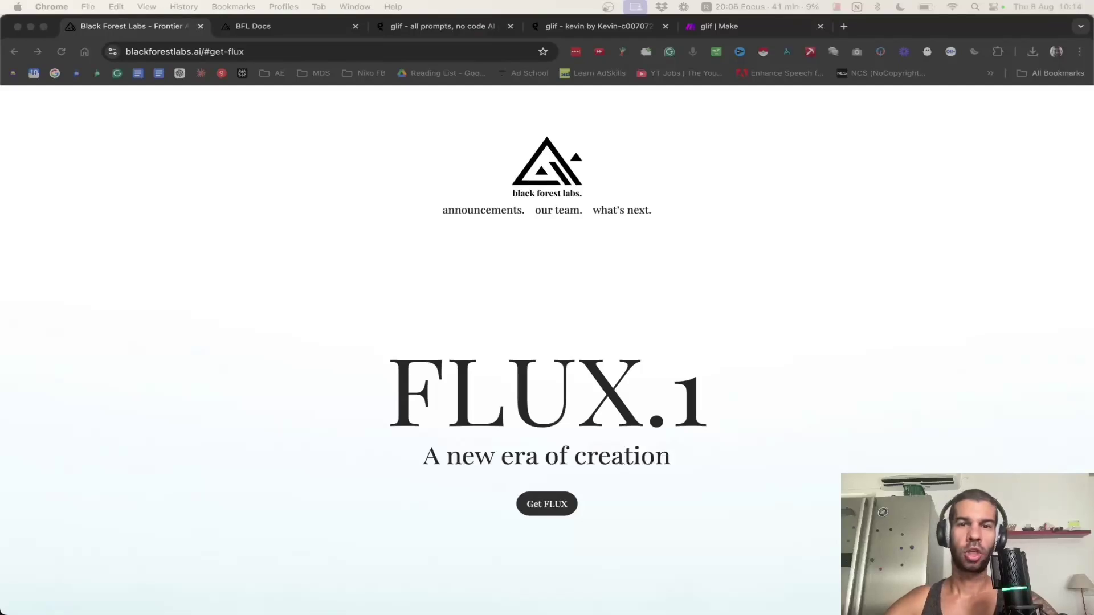
Browse the FLUX.1 sample image gallery on the Black Forest Labs page to examine the range of generated images.
scroll(289, 462, "down", 3)
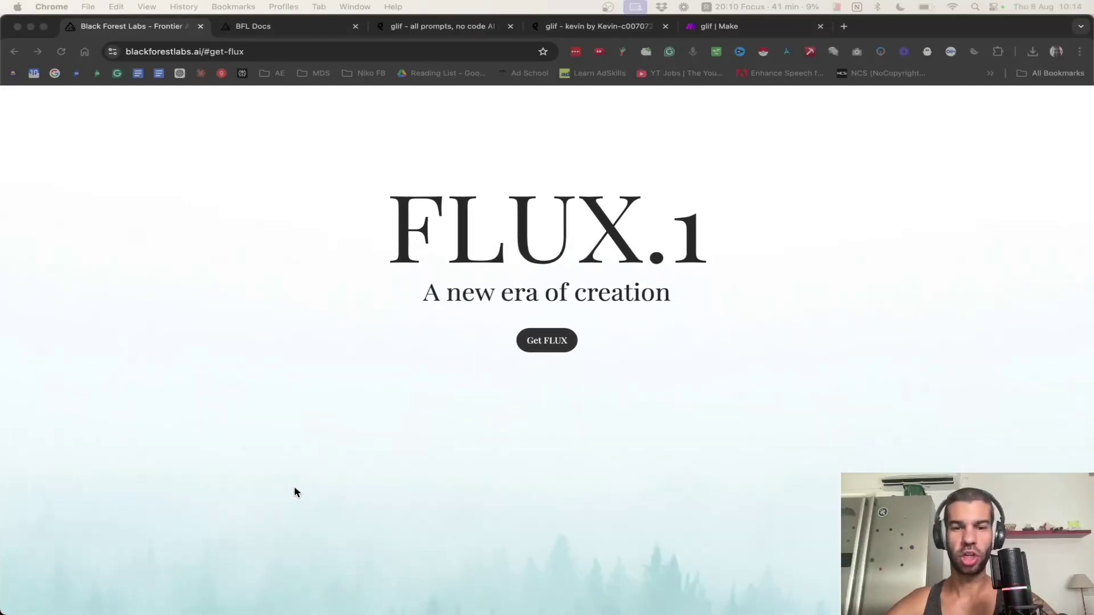
scroll(389, 298, "up", 3)
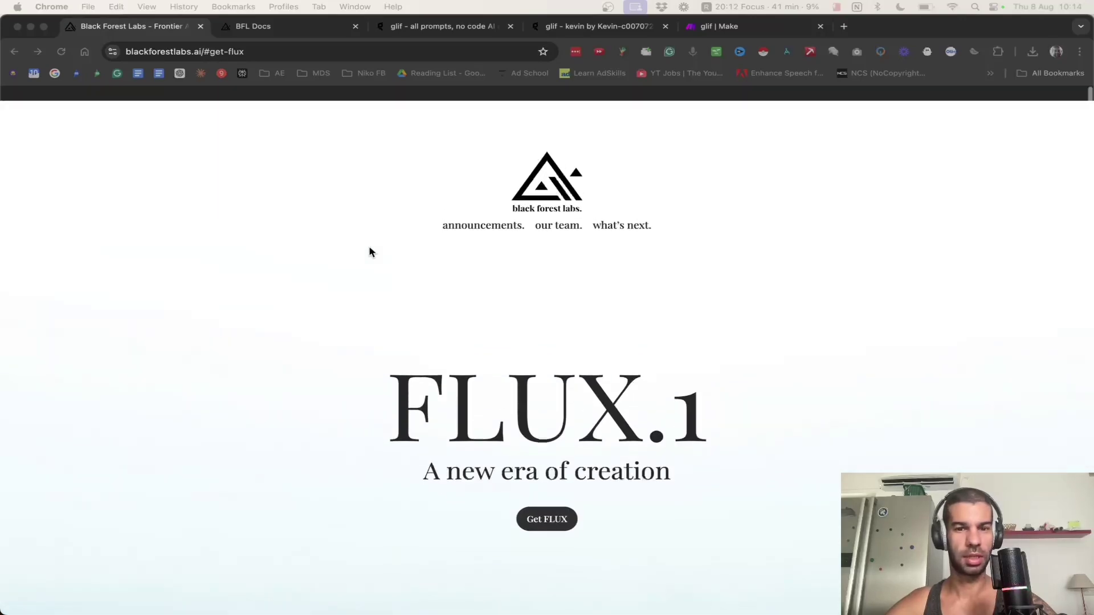
scroll(369, 249, "down", 3)
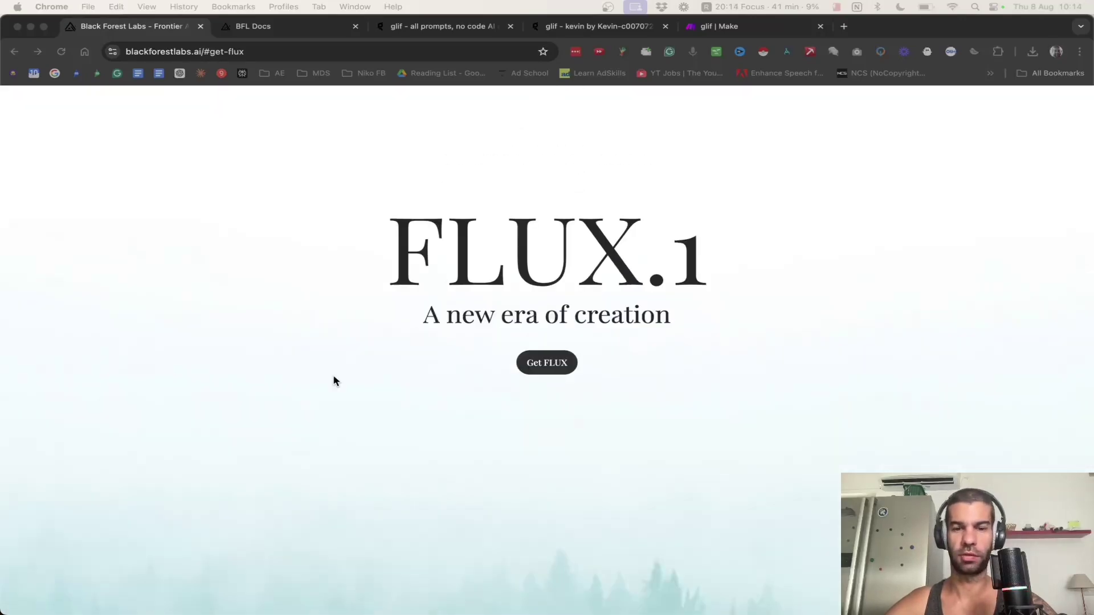
scroll(335, 381, "down", 15)
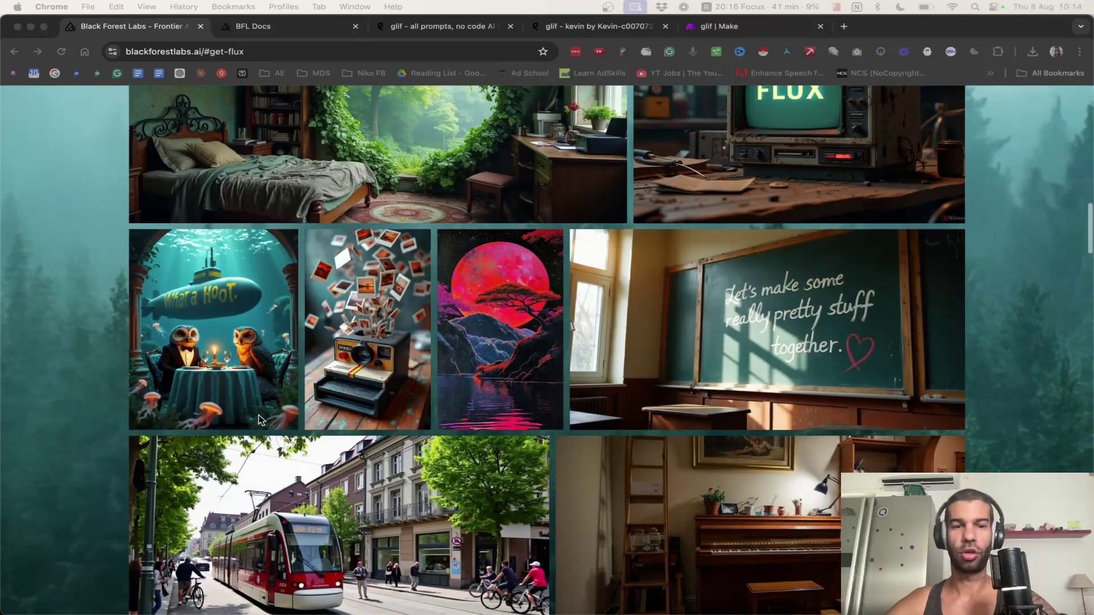
scroll(153, 311, "down", 2)
scroll(147, 302, "down", 5)
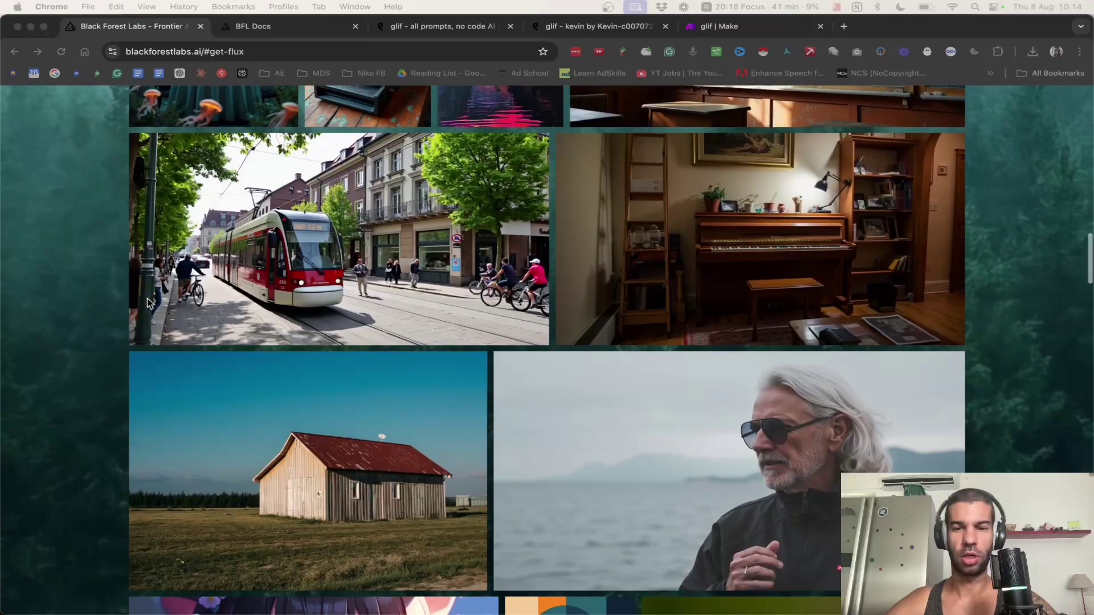
scroll(150, 303, "down", 2)
scroll(147, 302, "down", 5)
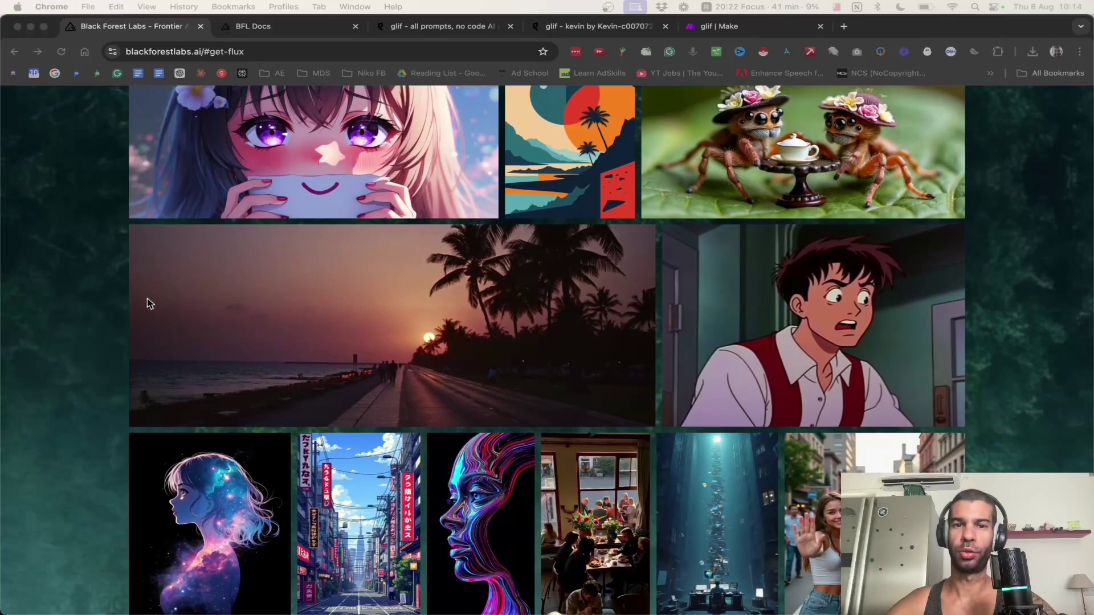
scroll(147, 302, "up", 15)
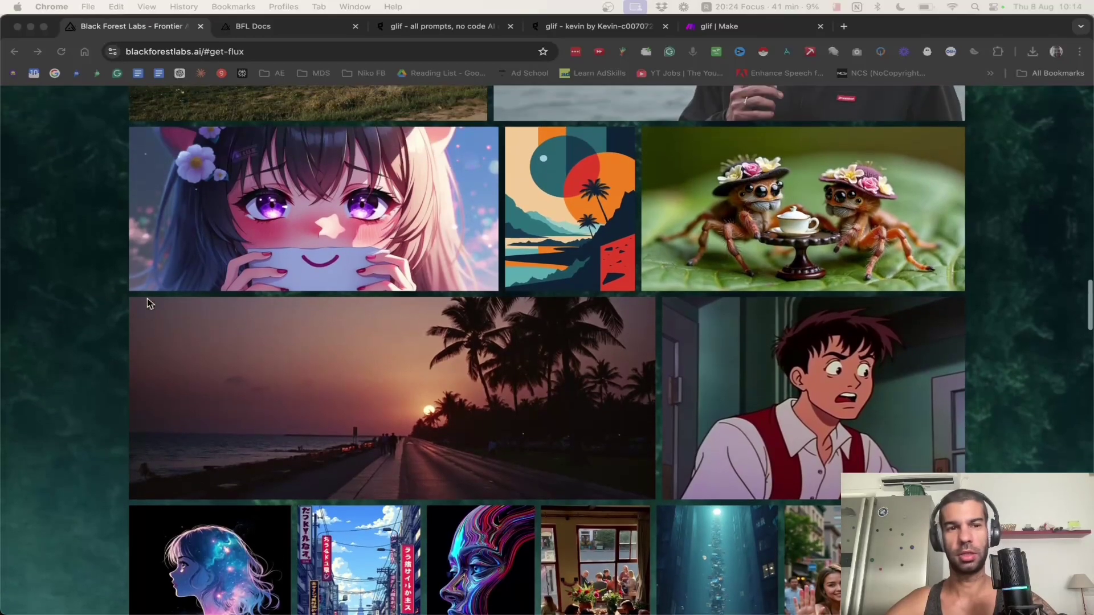
scroll(312, 419, "down", 8)
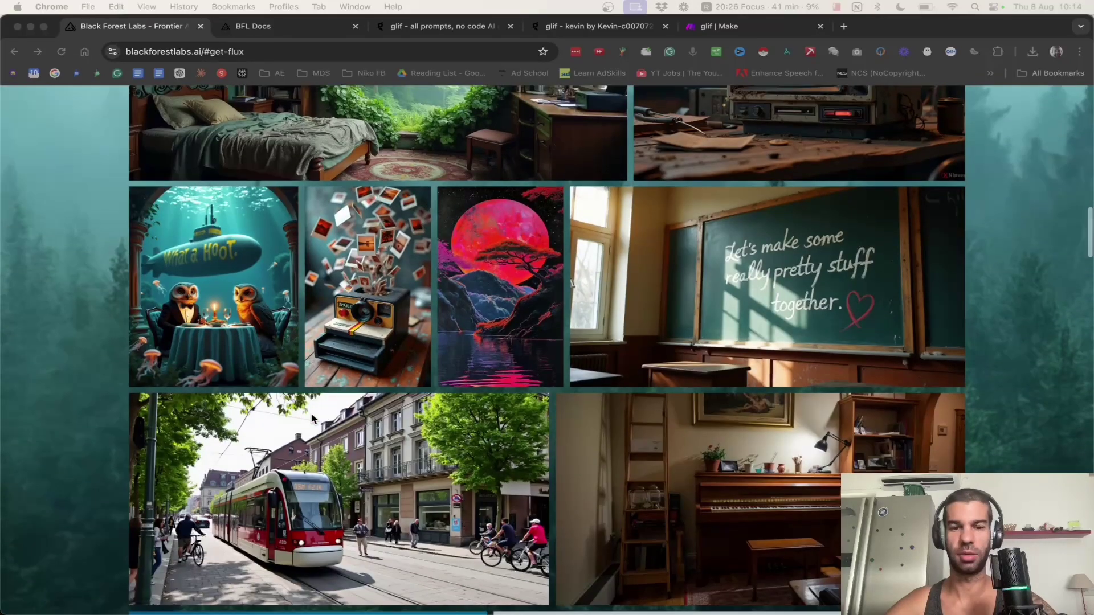
scroll(391, 358, "down", 3)
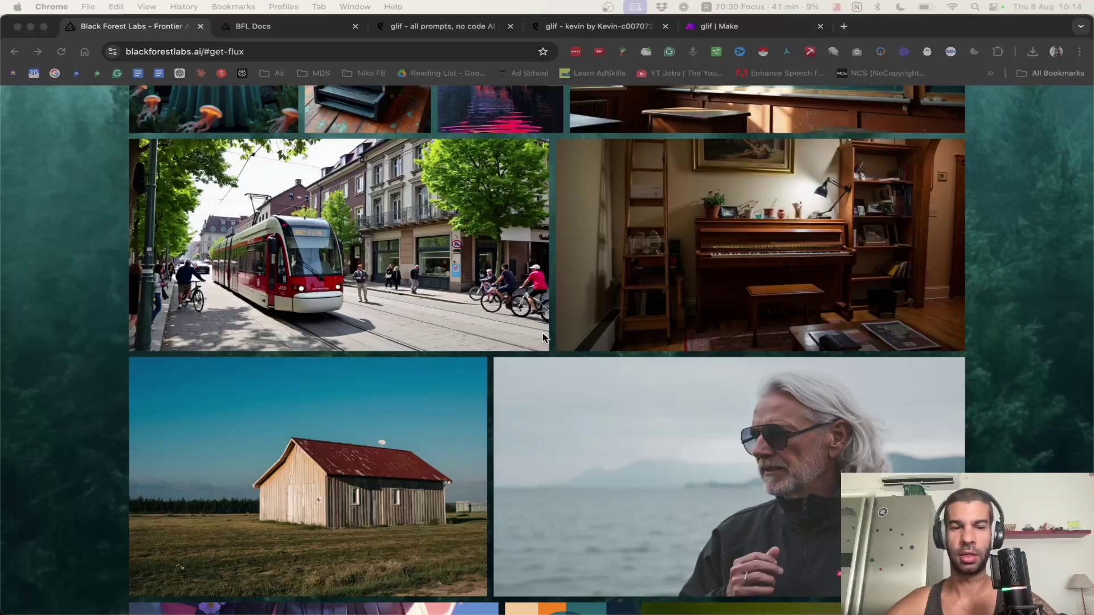
scroll(542, 337, "down", 10)
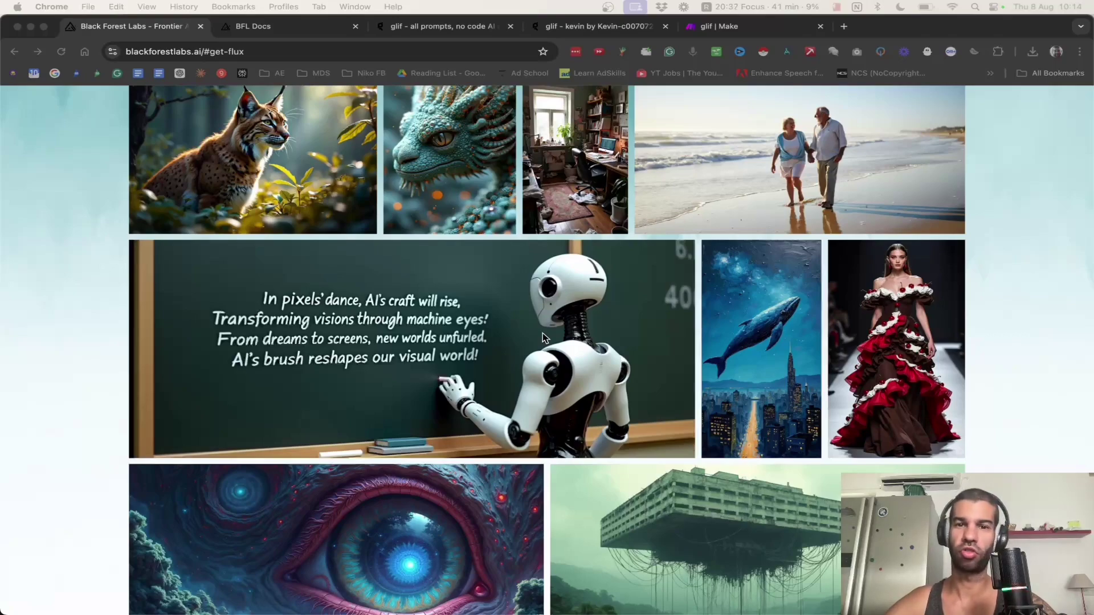
scroll(542, 337, "down", 15)
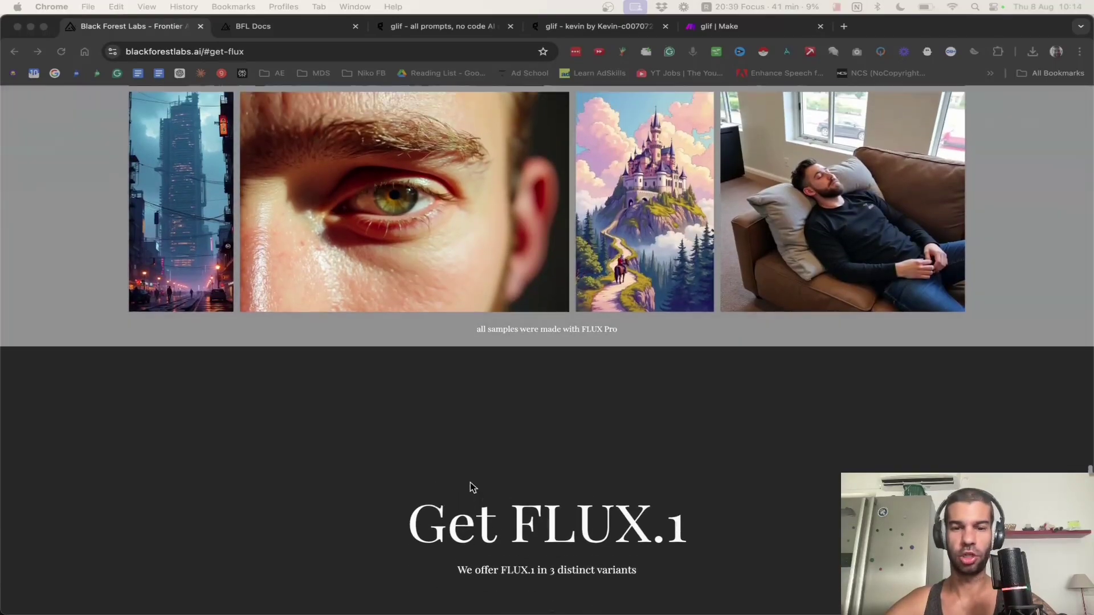
scroll(472, 487, "down", 5)
scroll(473, 487, "up", 20)
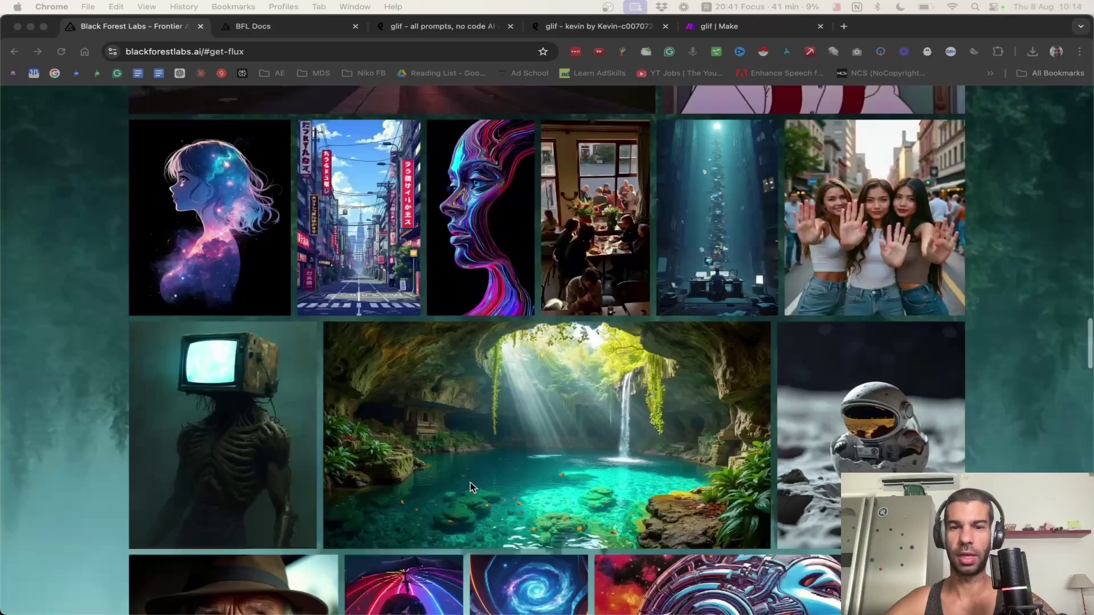
scroll(470, 484, "down", 10)
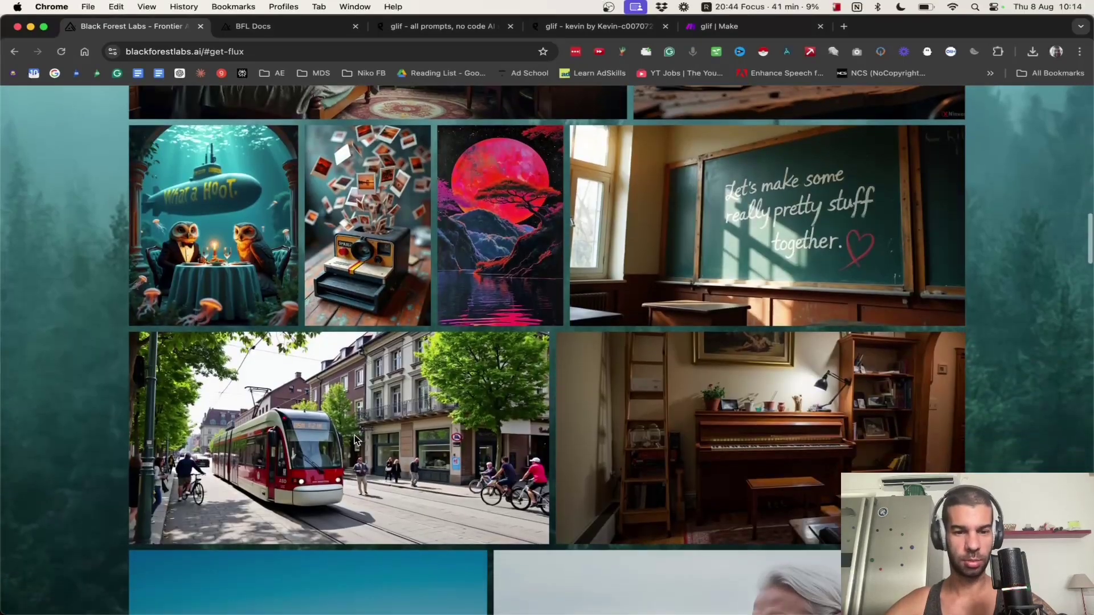
View enlarged the gallery photos of the Freiburg street with a tram and of the three women holding up their hands.
scroll(342, 422, "down", 2)
left_click(316, 390)
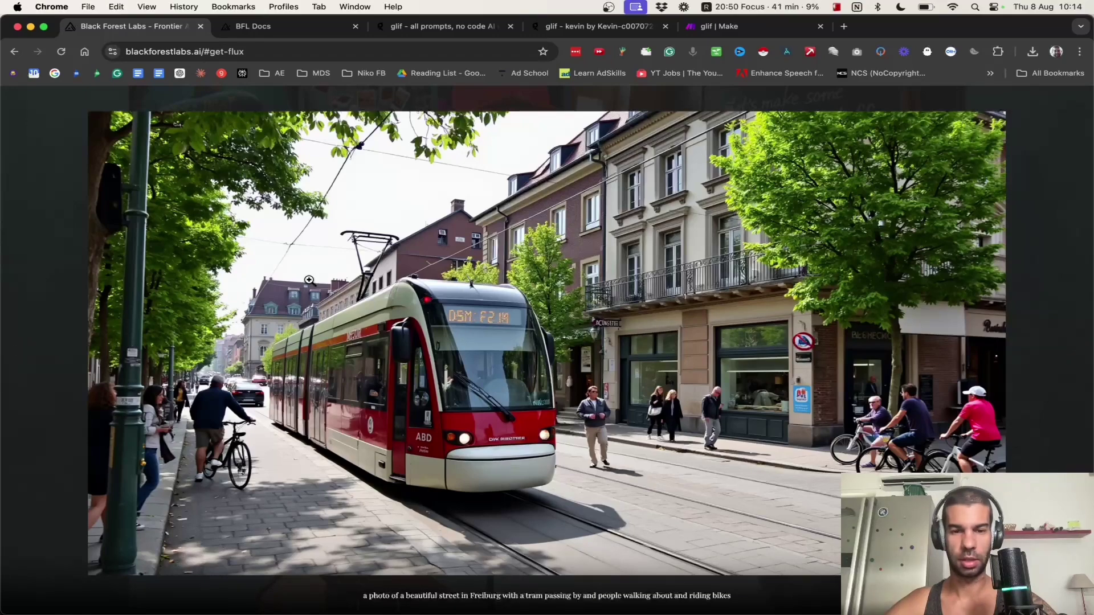
scroll(450, 325, "down", 5)
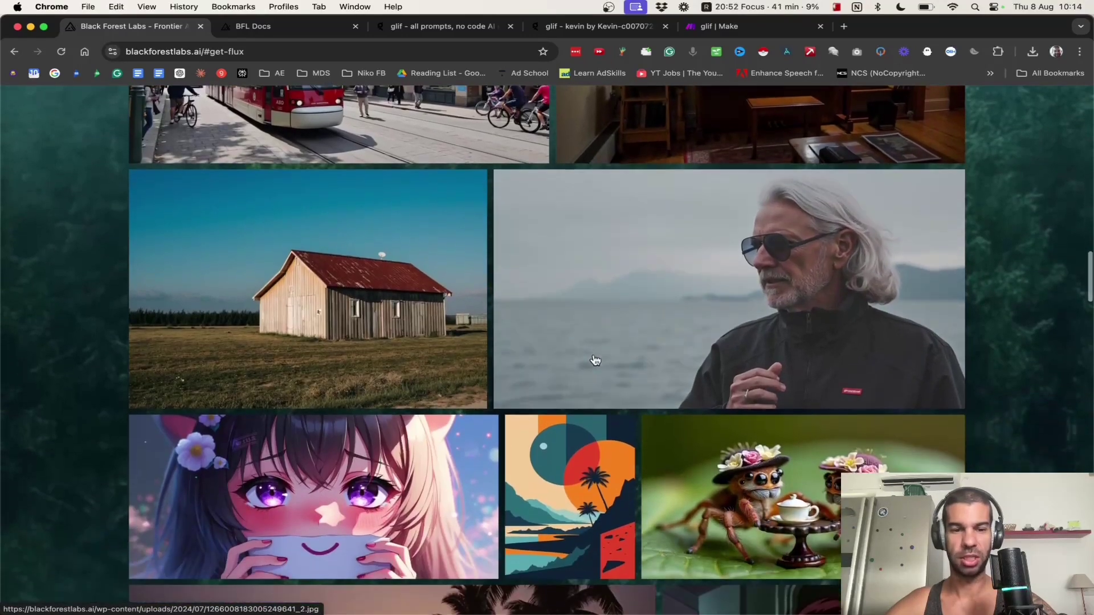
scroll(594, 360, "down", 2)
left_click(502, 308)
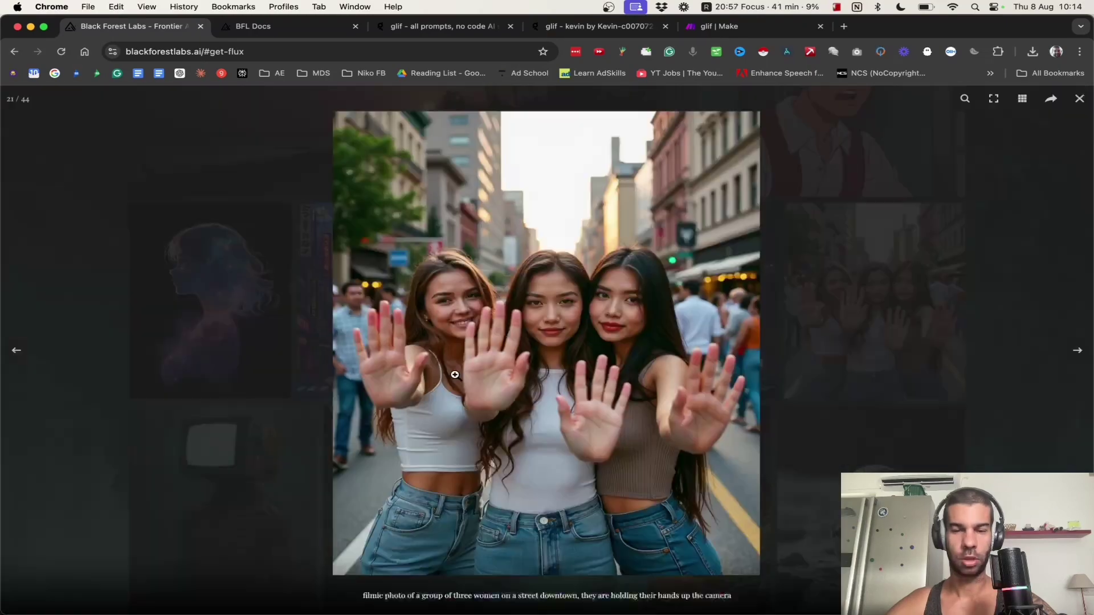
key("Escape")
scroll(484, 389, "down", 5)
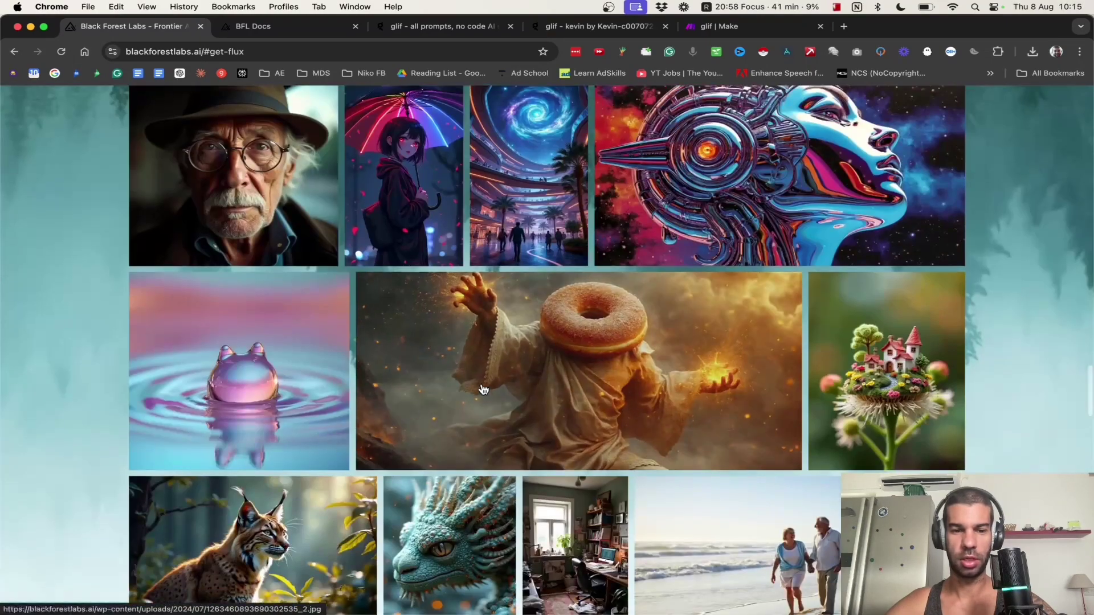
View enlarged the gallery images of the robot at the poem blackboard and the close-up of a man's eye.
scroll(483, 389, "down", 8)
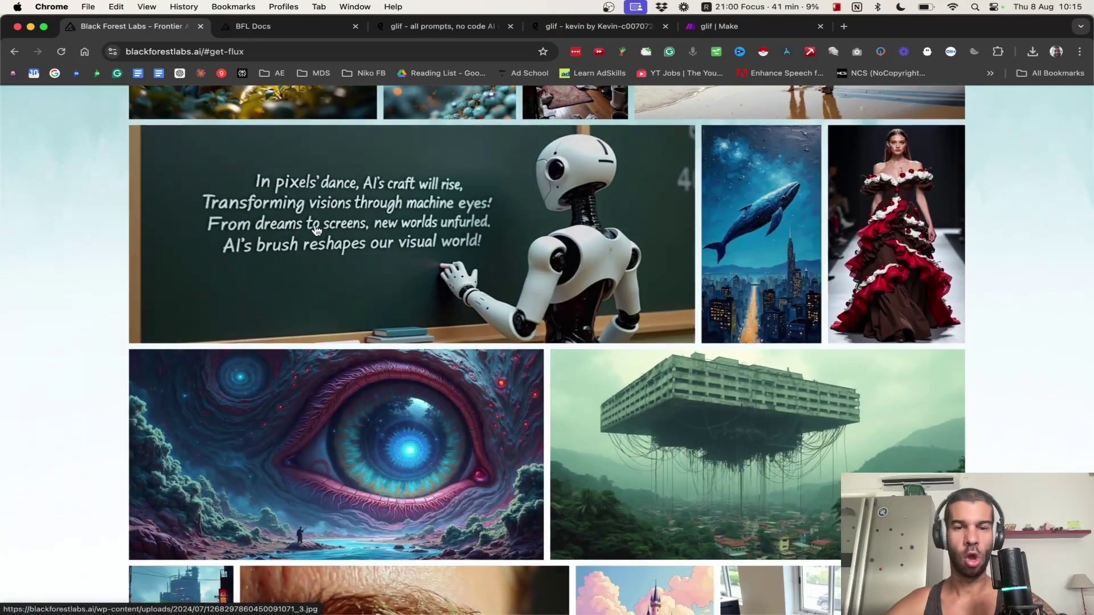
left_click(316, 230)
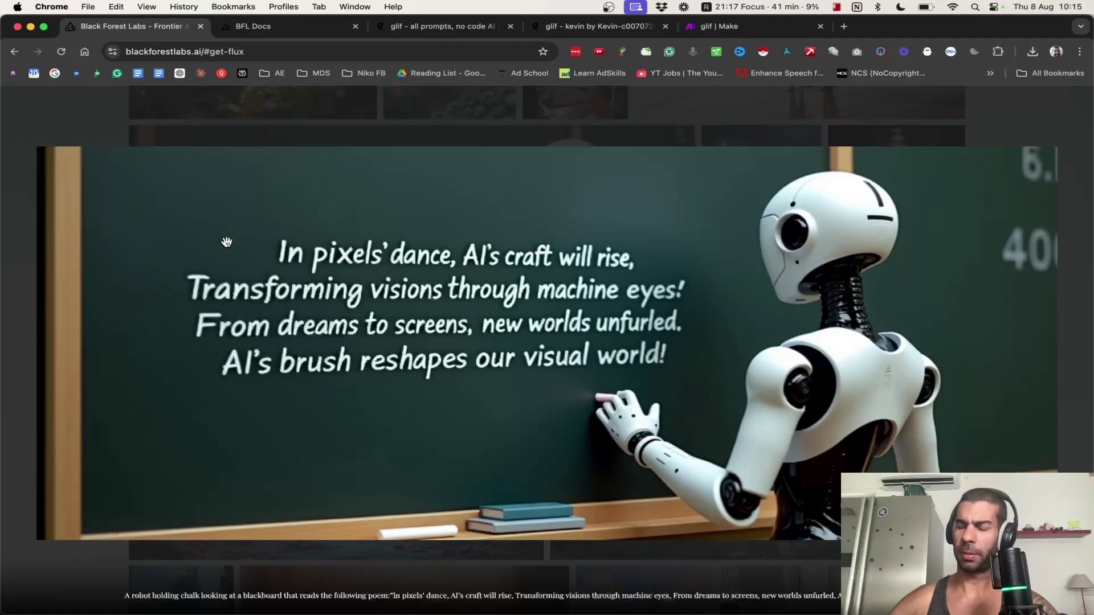
scroll(215, 432, "down", 10)
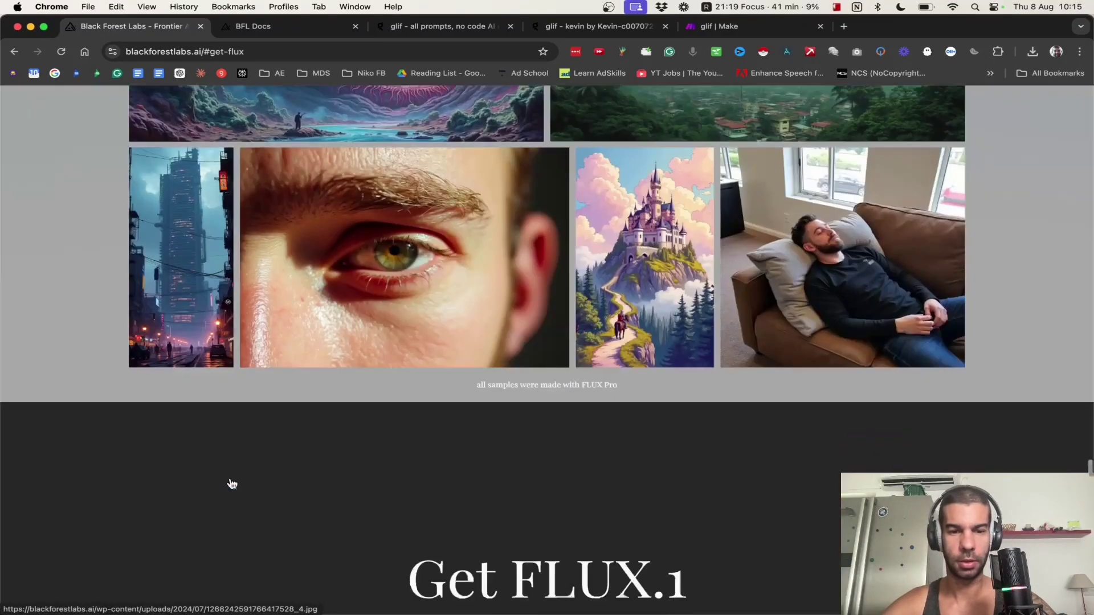
scroll(331, 433, "up", 3)
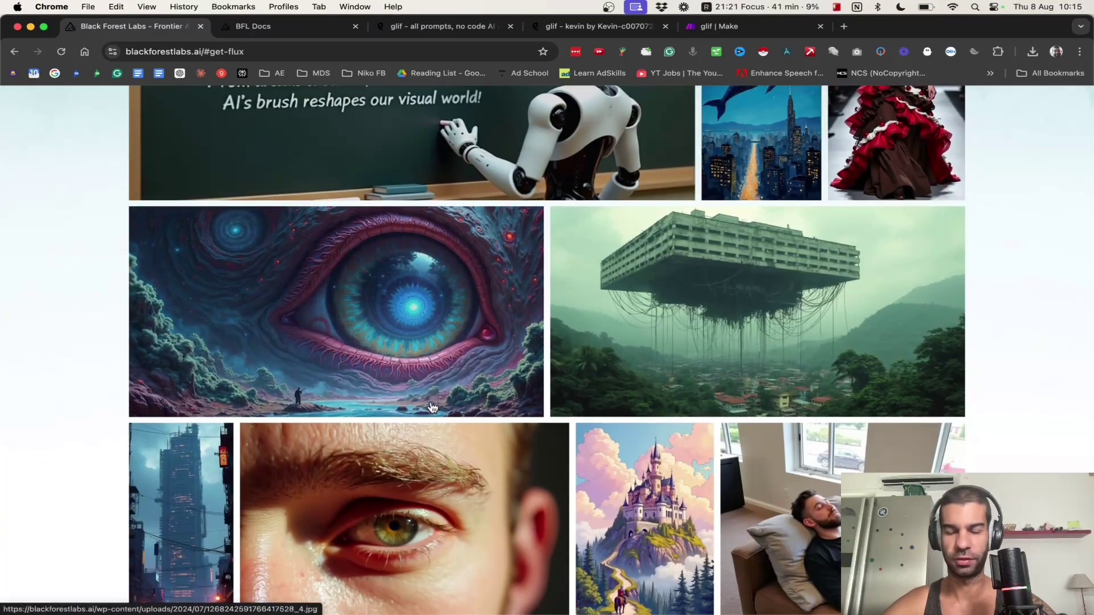
scroll(432, 408, "down", 3)
scroll(447, 422, "down", 2)
left_click(444, 420)
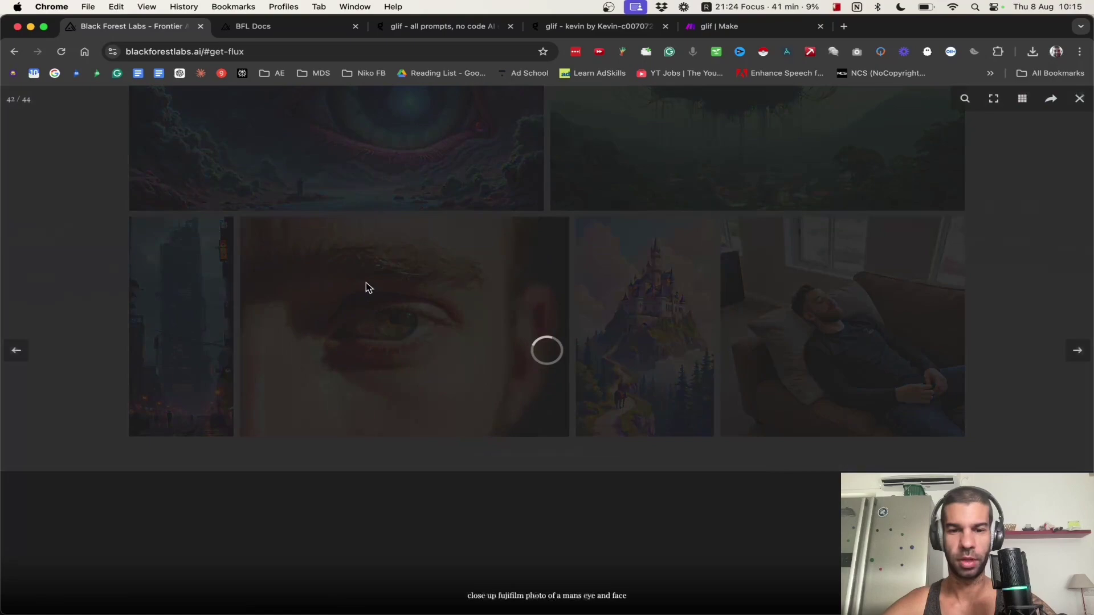
scroll(261, 287, "up", 20)
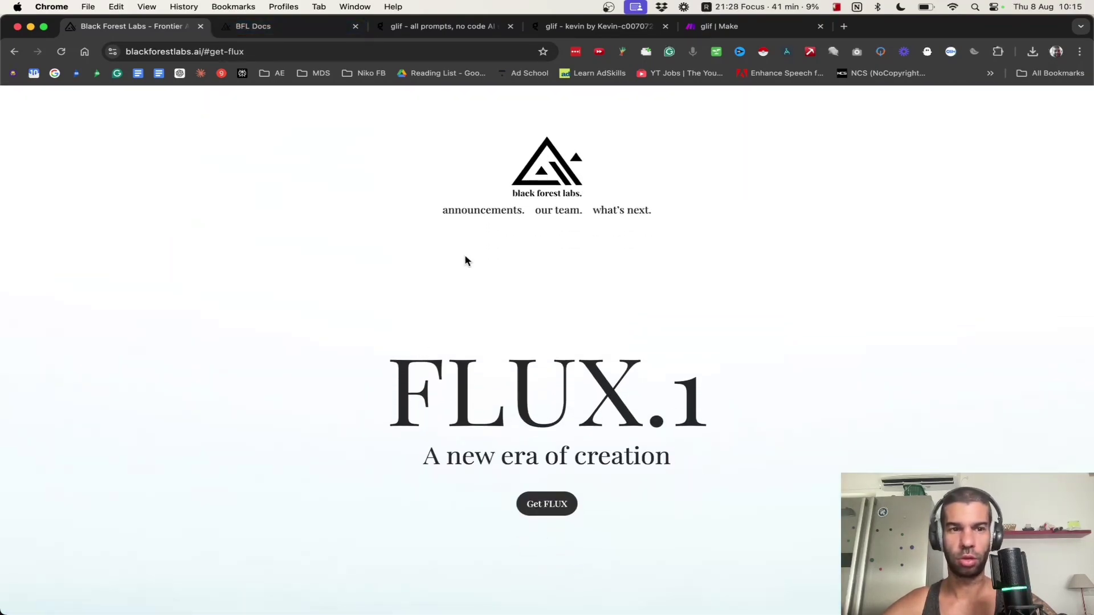
Glance at the BFL Docs Getting Started page and return to the FLUX.1 landing page.
scroll(230, 273, "down", 3)
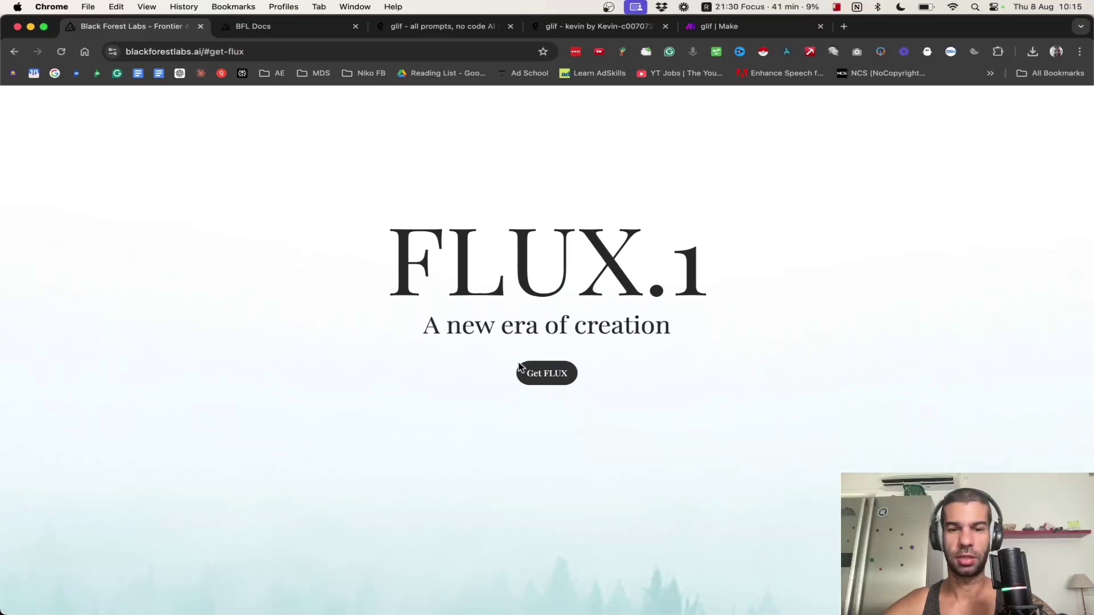
left_click(294, 29)
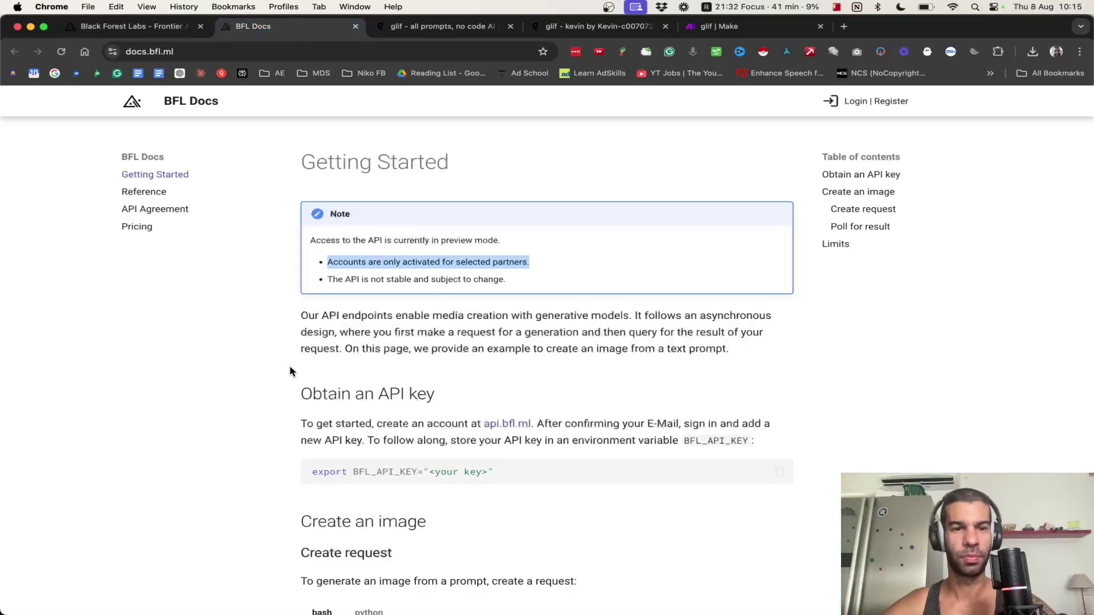
left_click(147, 34)
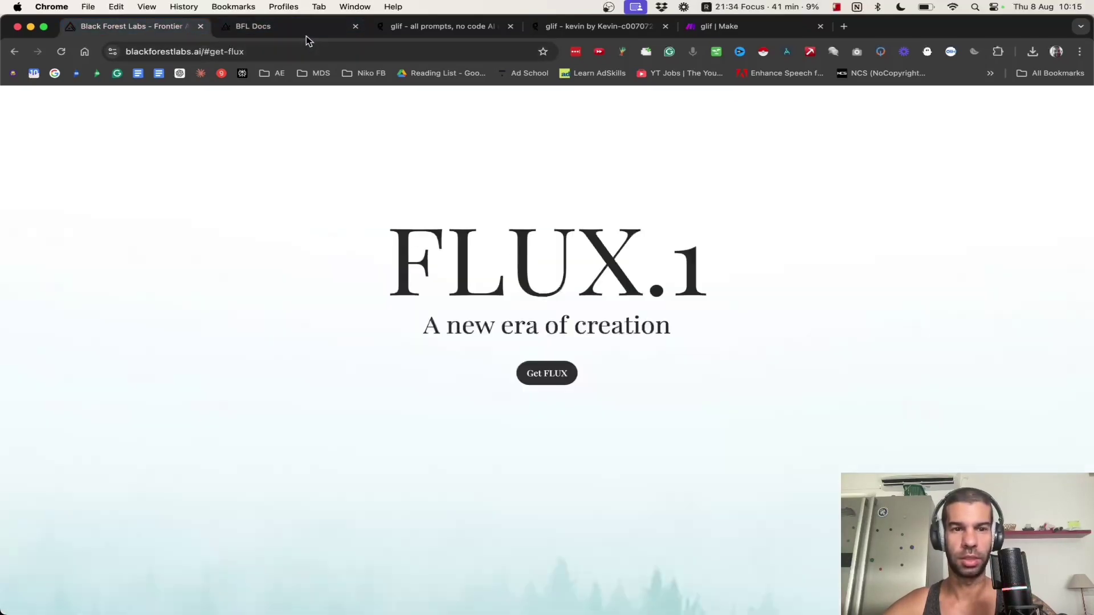
left_click(307, 34)
left_click(152, 31)
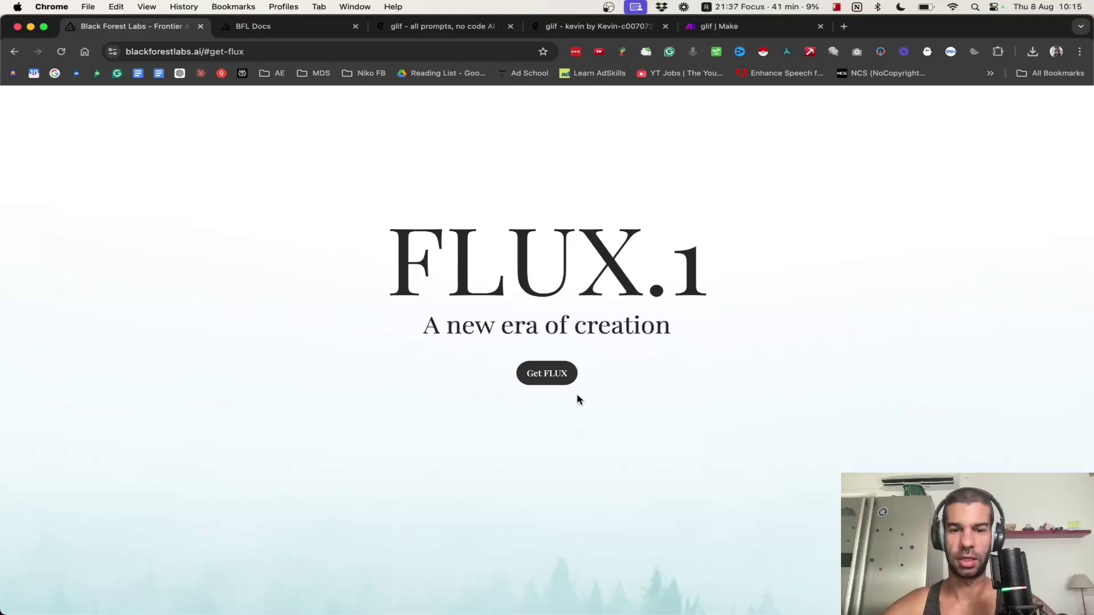
Go to the Get FLUX.1 section and review the available model variants and their access options.
left_click(560, 383)
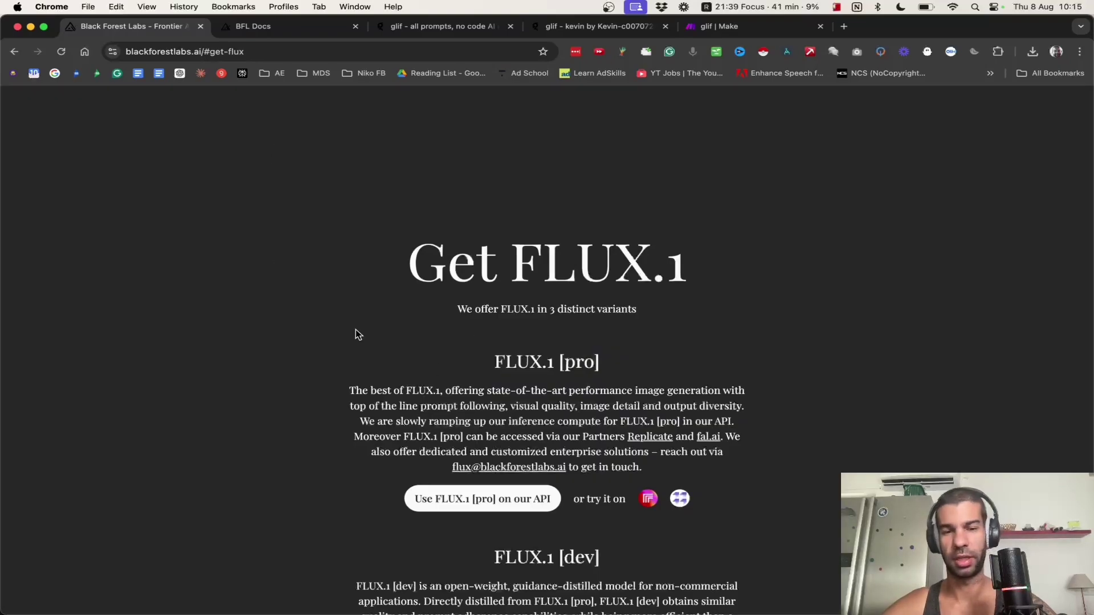
scroll(357, 333, "down", 3)
scroll(470, 173, "up", 10)
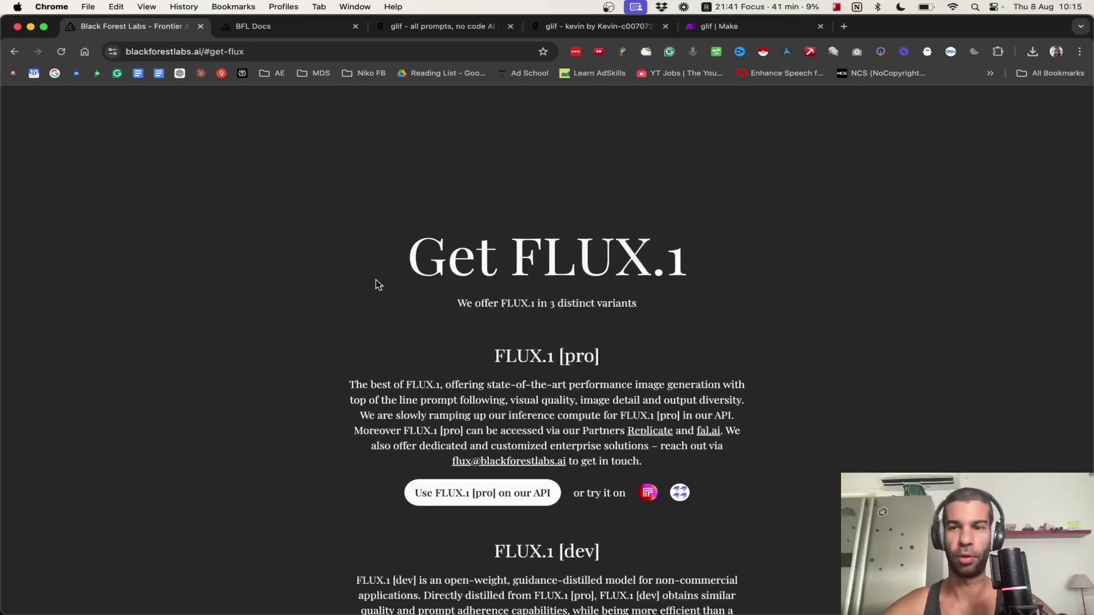
scroll(376, 283, "down", 5)
scroll(376, 283, "down", 7)
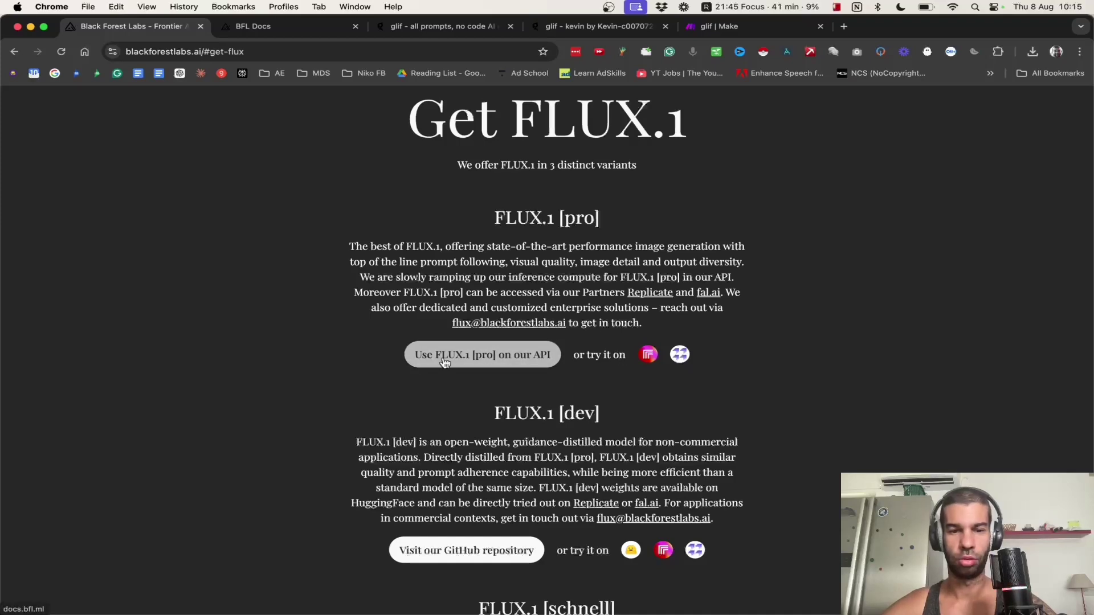
Read the API access note, enlarged, on the BFL Docs Getting Started page.
left_click(284, 33)
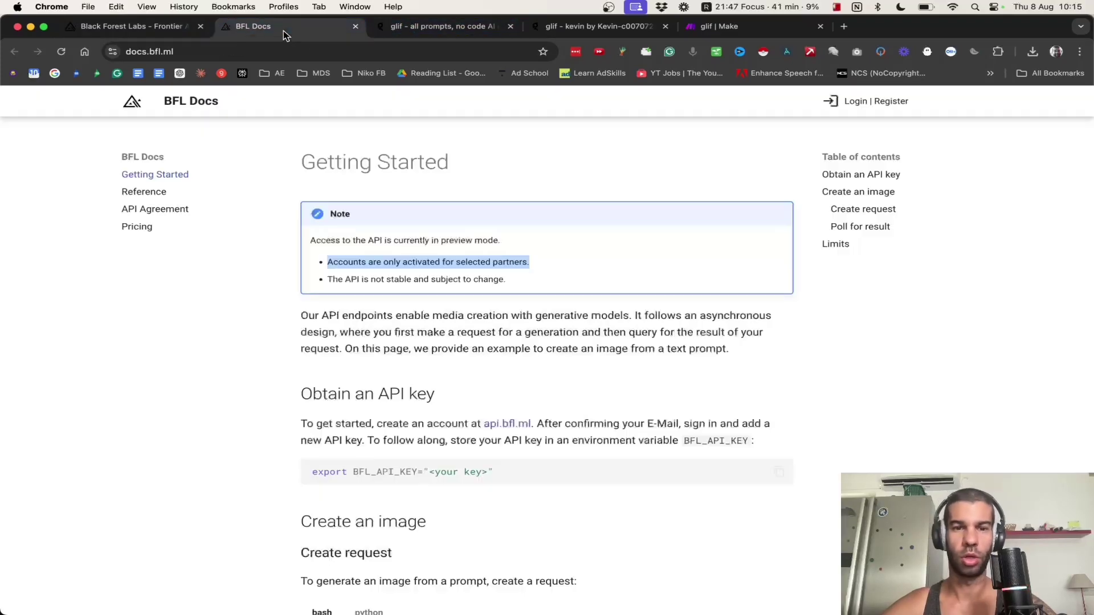
scroll(409, 265, "up", 5)
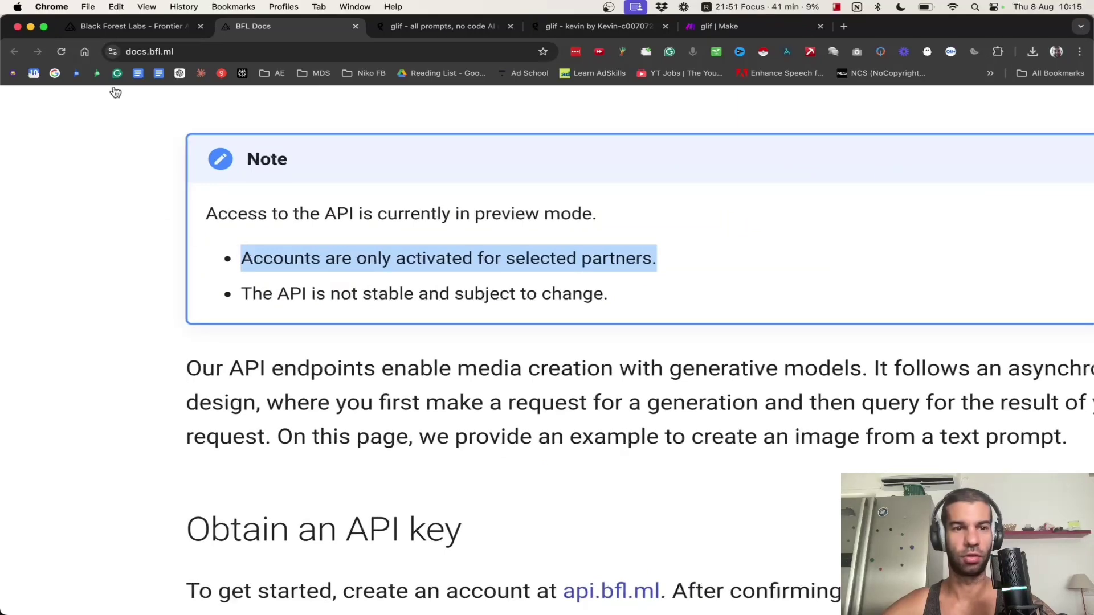
Open the Replicate and fal.ai pages for FLUX.1 [pro] in new tabs from the Black Forest Labs page.
left_click(160, 30)
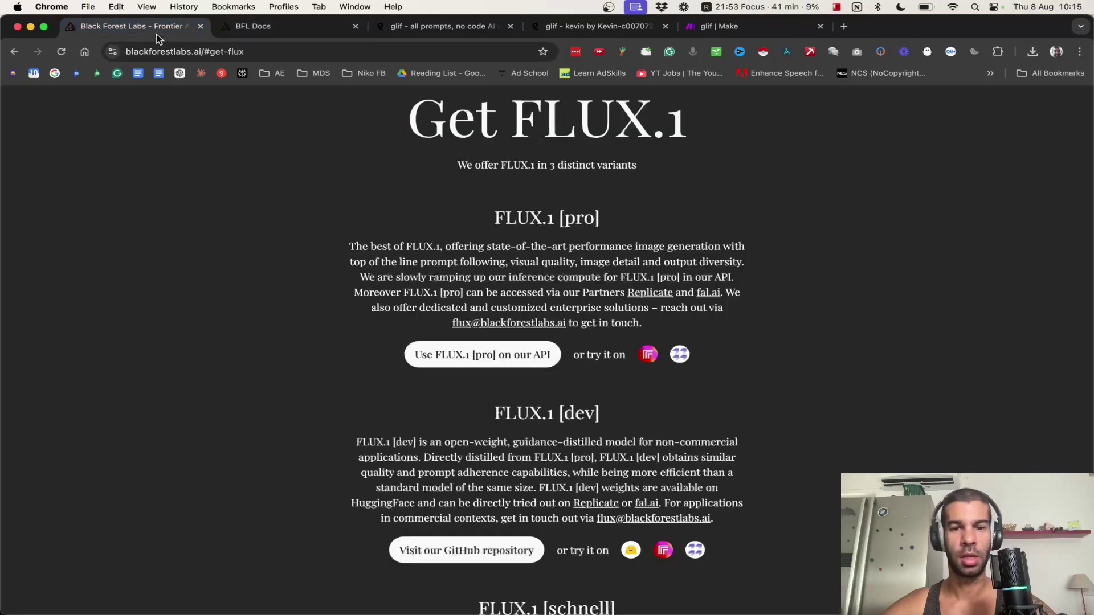
left_click(648, 356, "super")
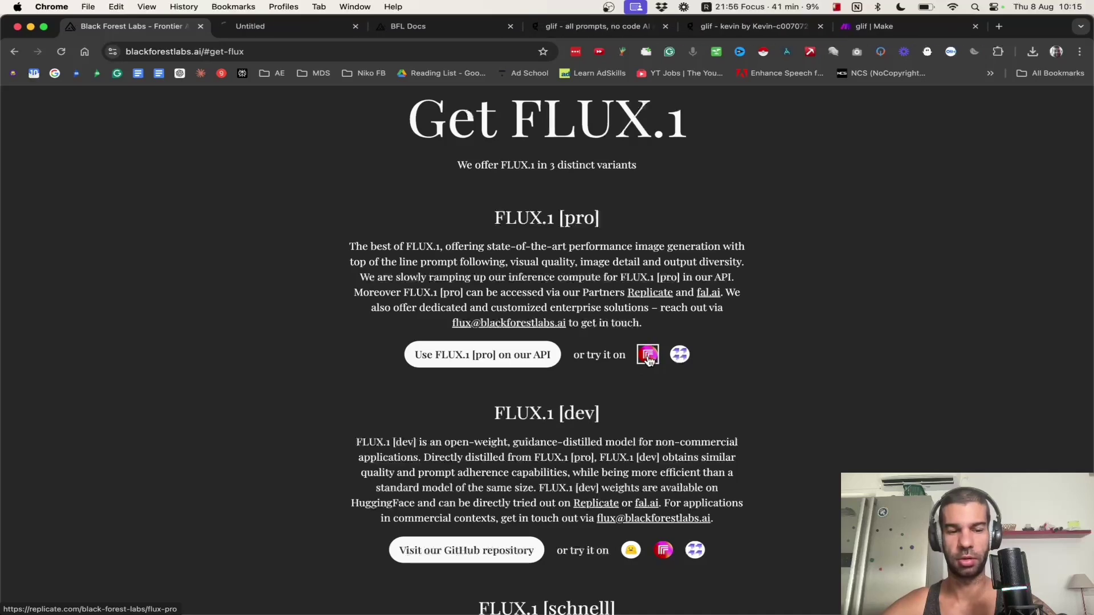
left_click(680, 355, "super")
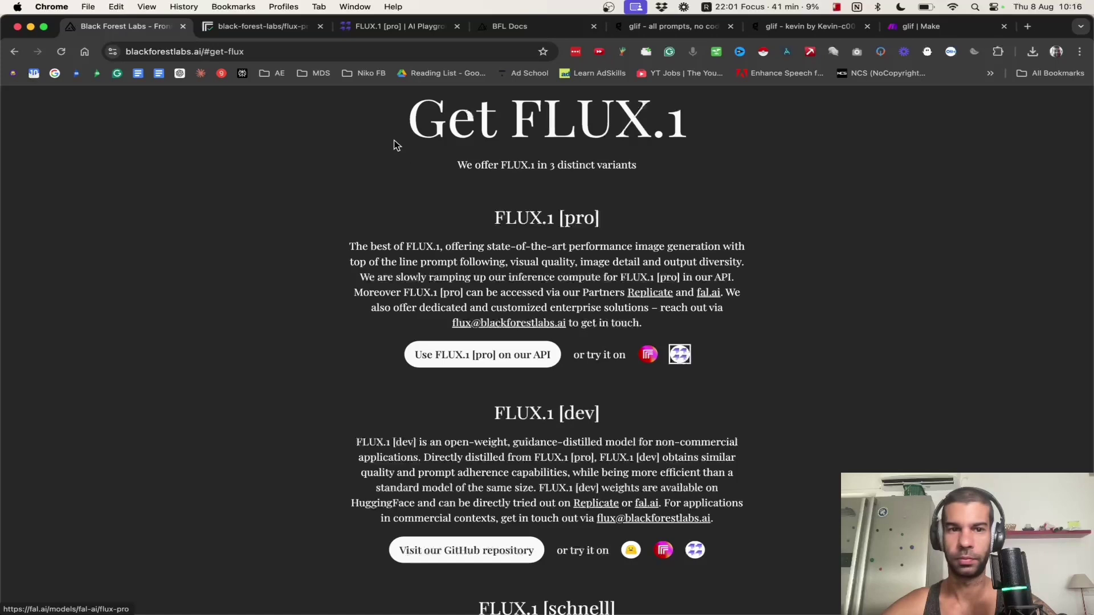
Glance at the fal.ai FLUX.1 [pro] playground, then review the input settings and per-image pricing on Replicate's flux-pro page.
left_click(405, 28)
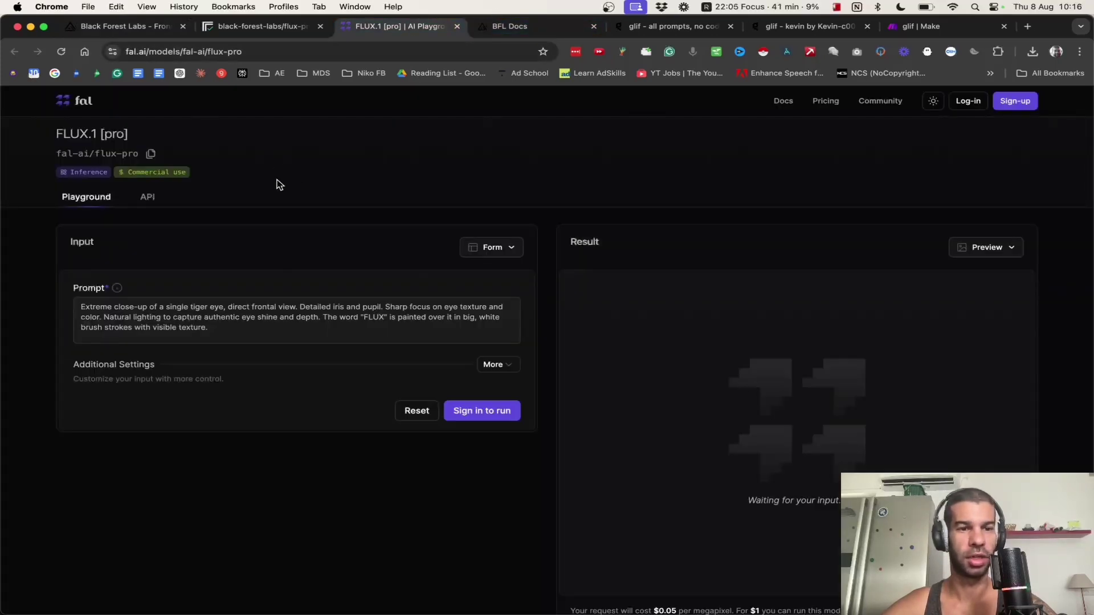
left_click(311, 35)
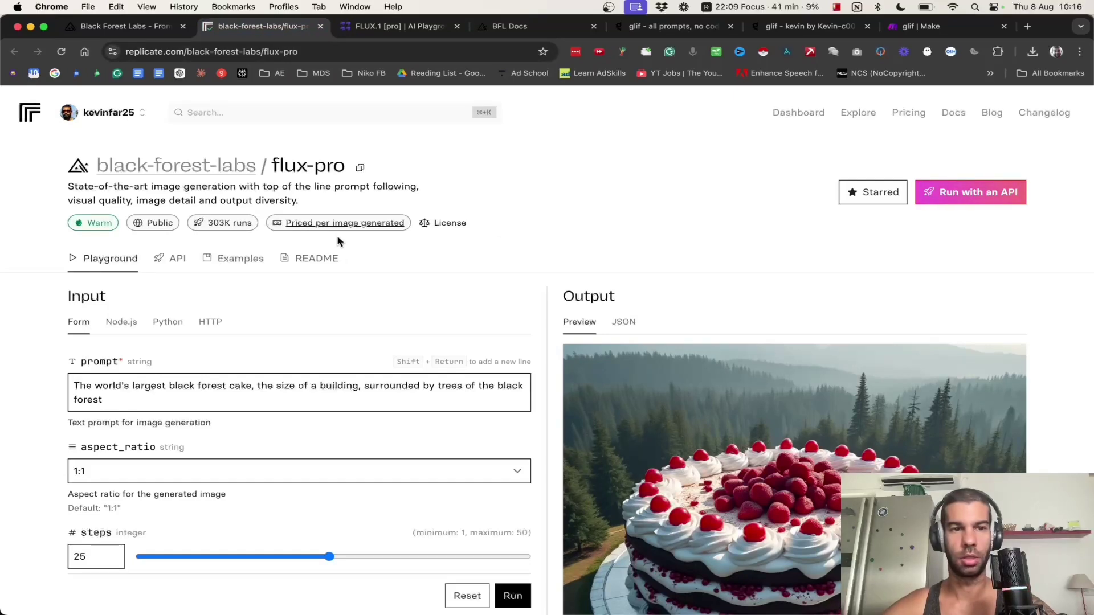
scroll(222, 210, "down", 3)
scroll(223, 209, "up", 4)
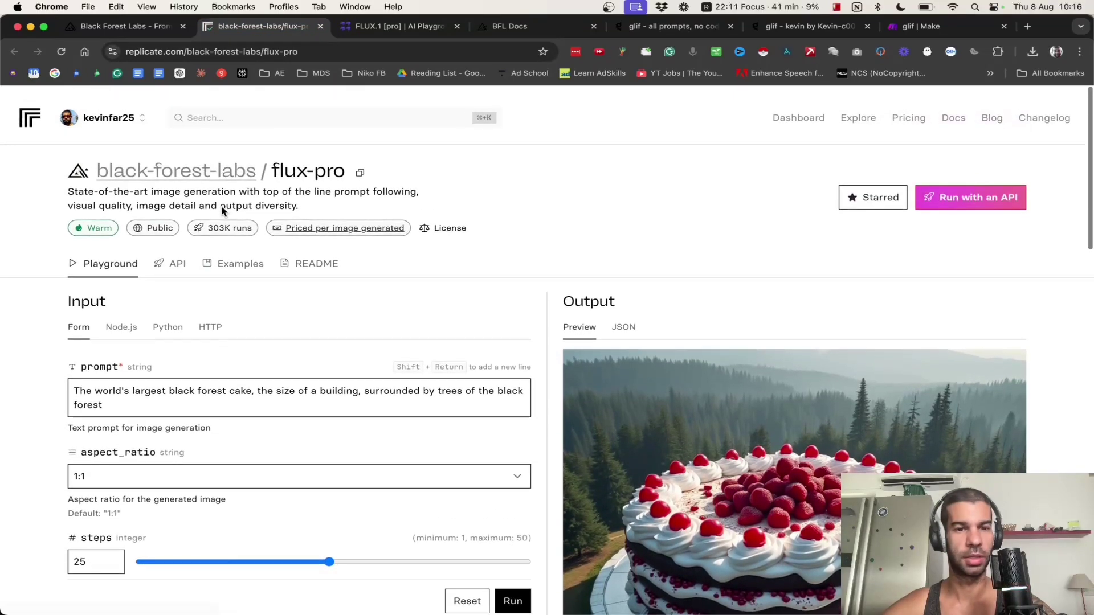
scroll(468, 312, "down", 4)
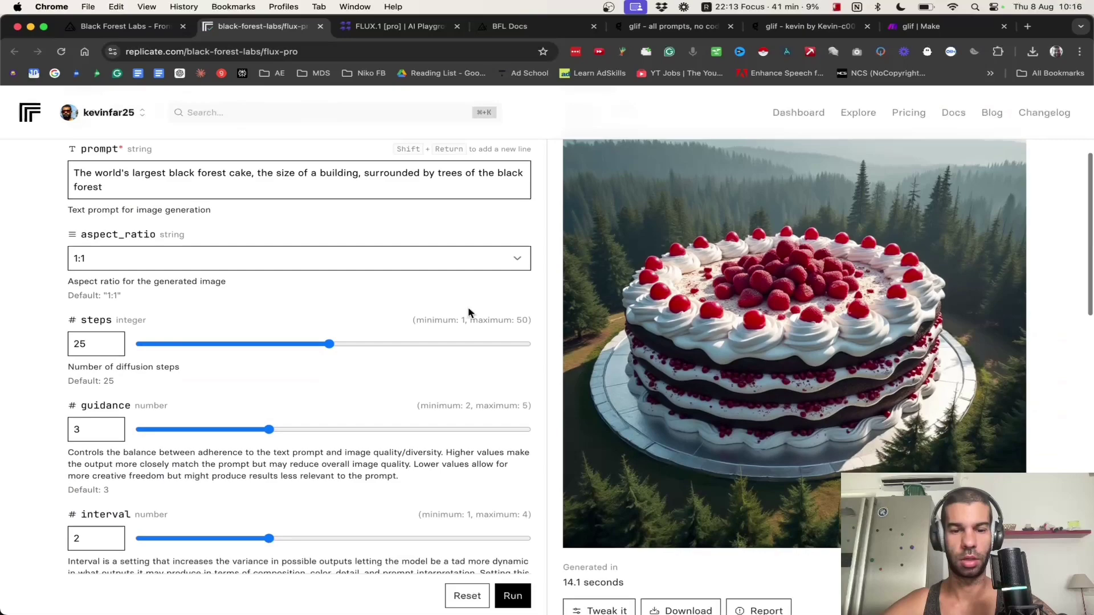
scroll(468, 310, "down", 12)
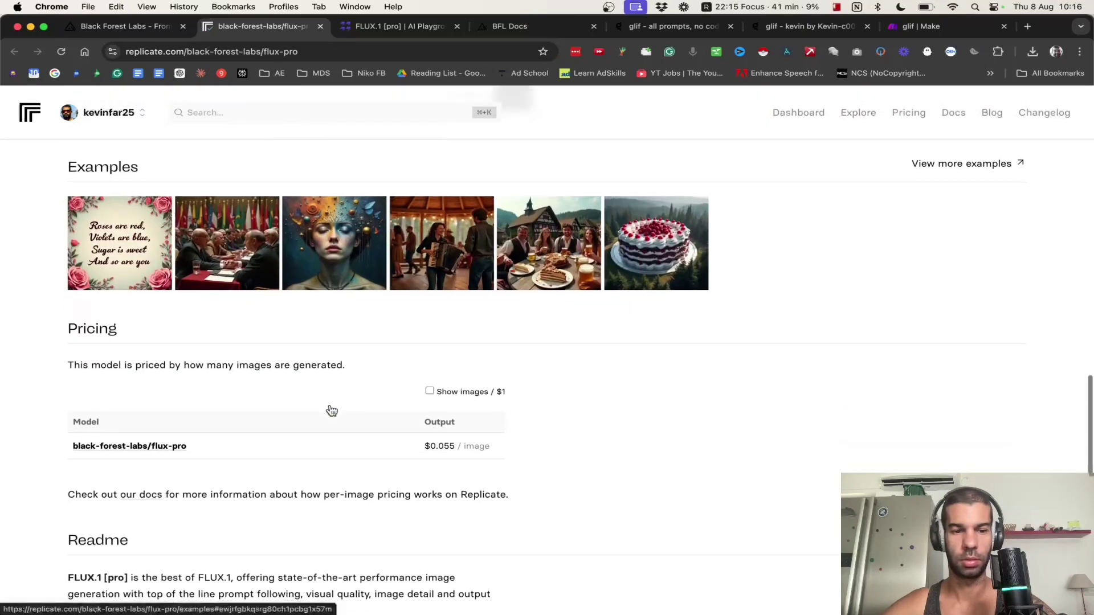
scroll(342, 407, "down", 2)
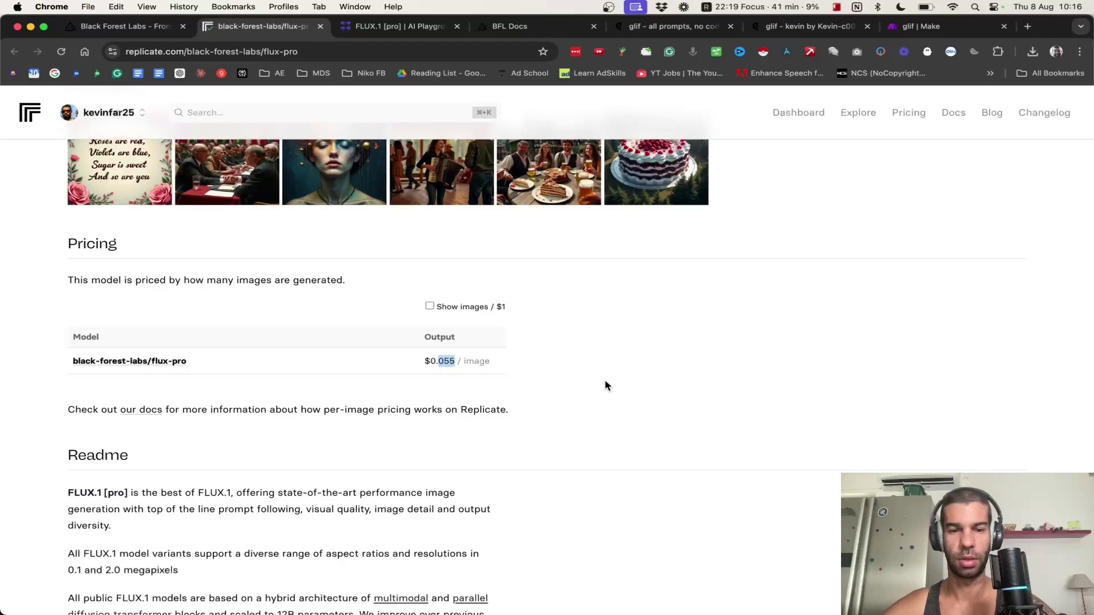
Return to the flux-pro playground on Replicate and examine the sample cake image enlarged.
scroll(445, 337, "up", 15)
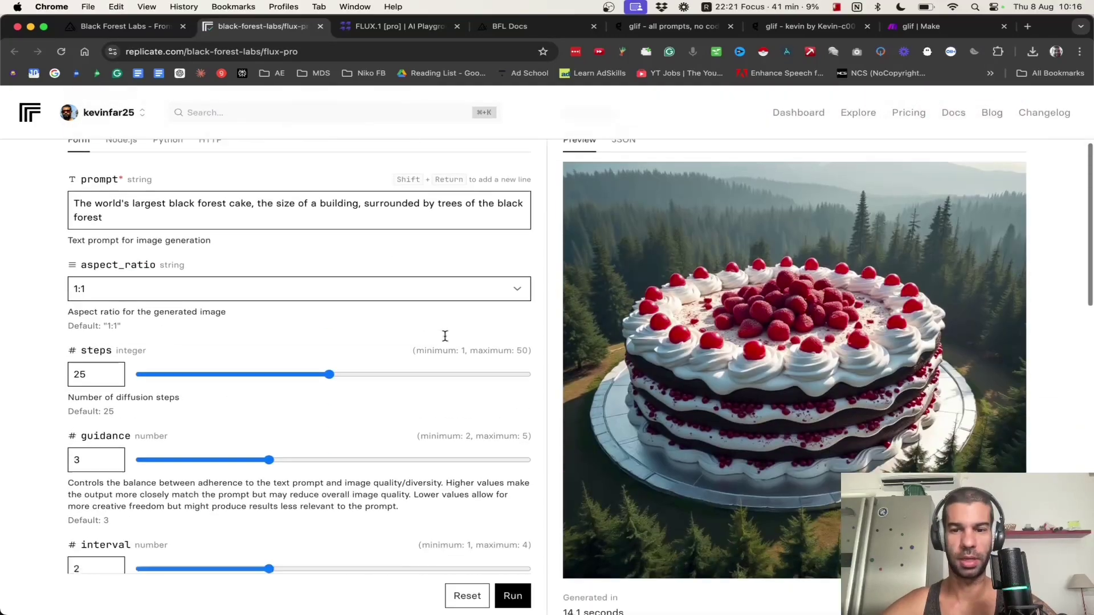
scroll(445, 336, "down", 3)
scroll(725, 288, "up", 5)
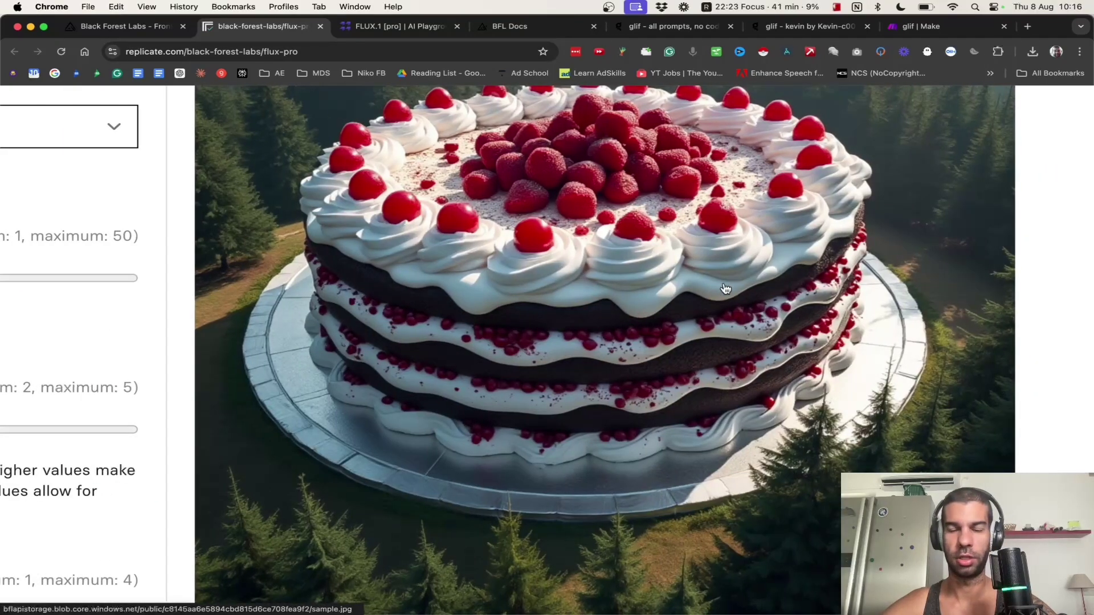
scroll(725, 288, "down", 5)
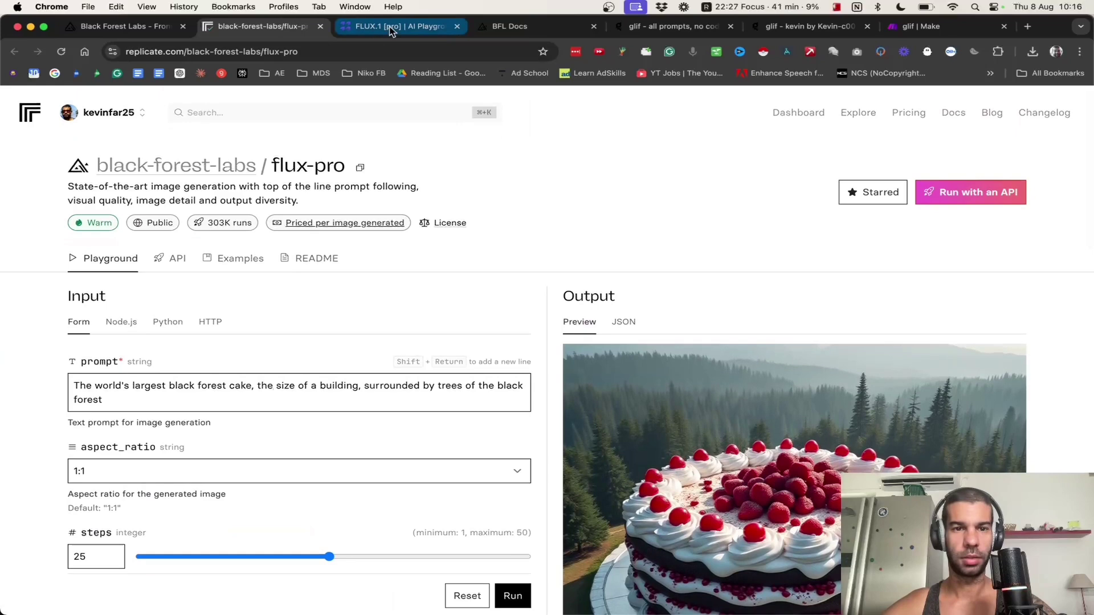
Switch to the open glif site and look over its page of AI apps.
left_click(390, 30)
left_click(502, 27)
left_click(629, 28)
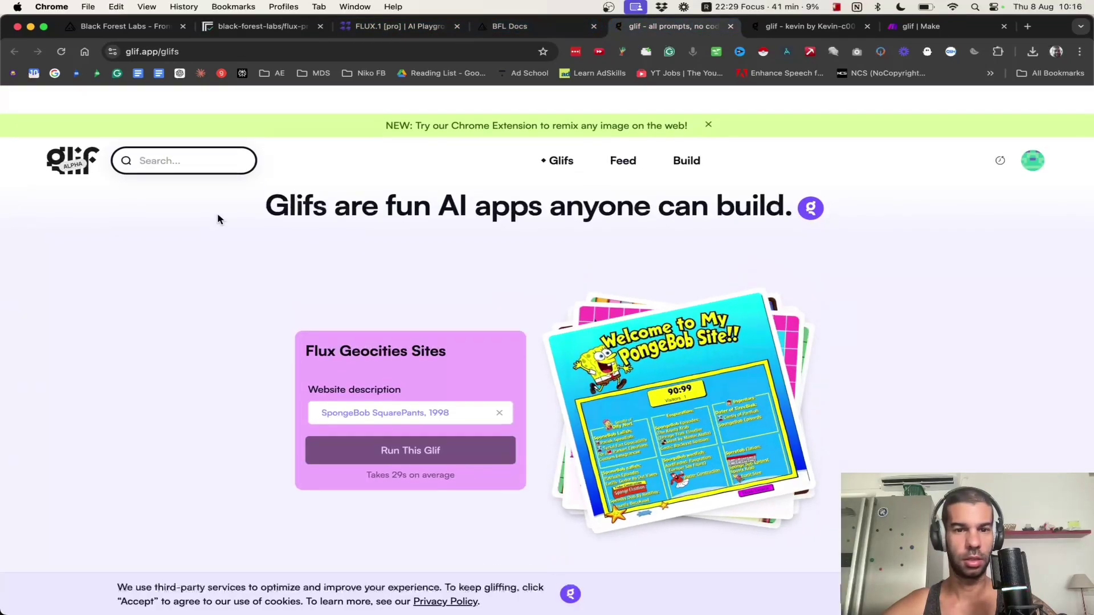
scroll(217, 215, "down", 1)
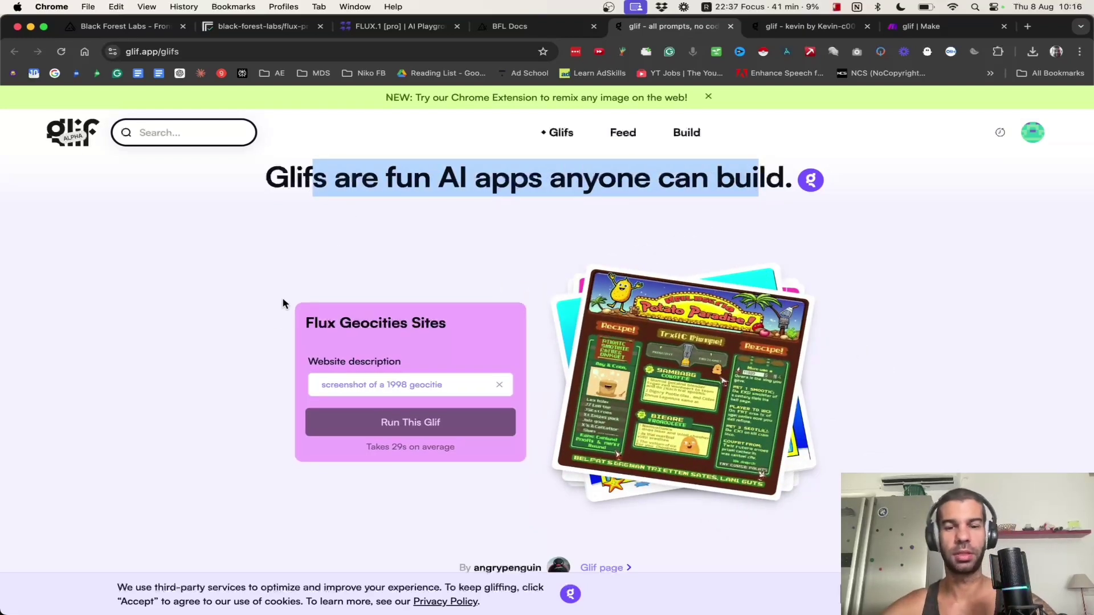
scroll(283, 303, "down", 10)
scroll(284, 302, "up", 10)
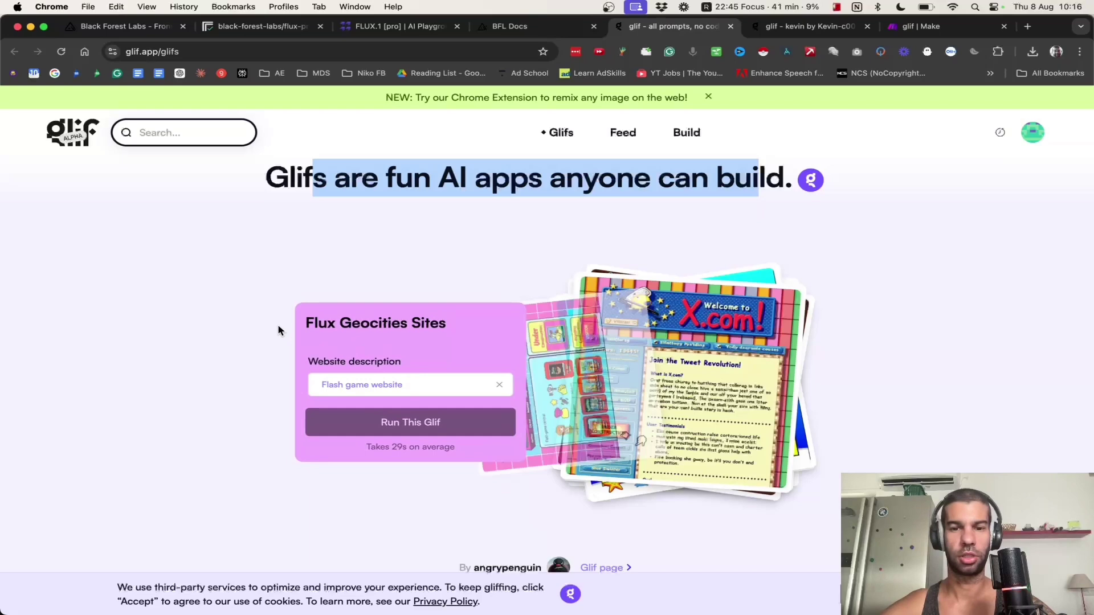
scroll(276, 342, "down", 2)
scroll(278, 367, "up", 2)
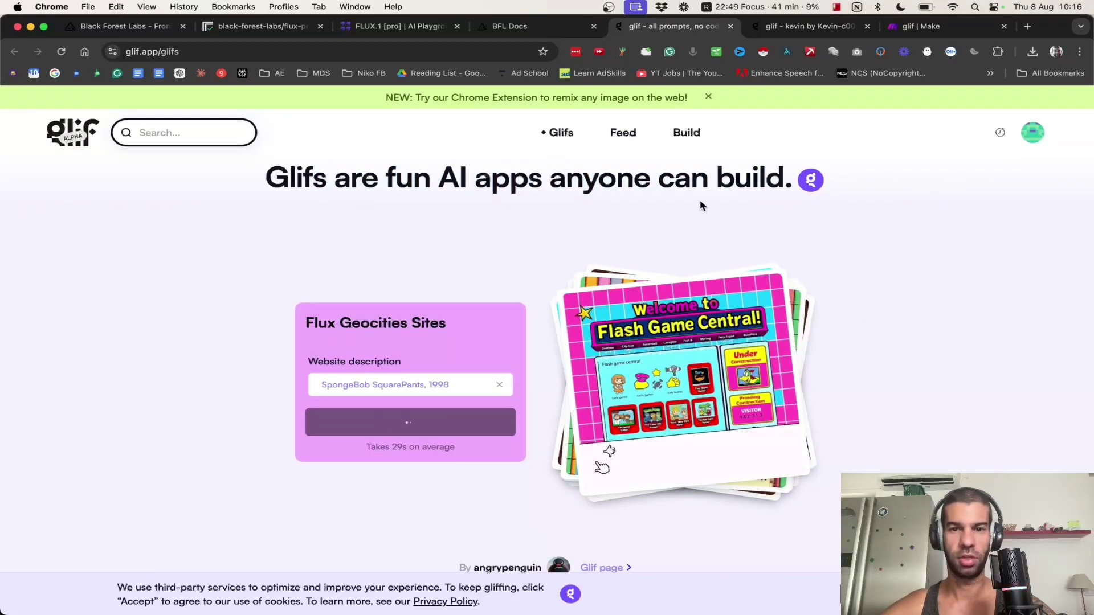
Create a new glif and add a Text Input block to it.
left_click(683, 133)
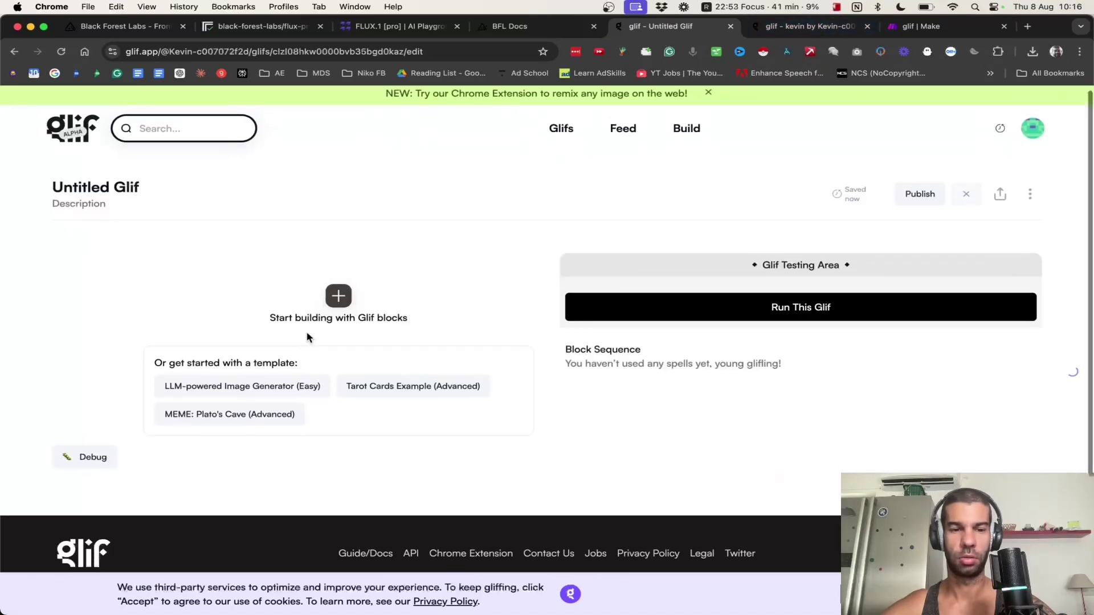
scroll(308, 336, "down", 1)
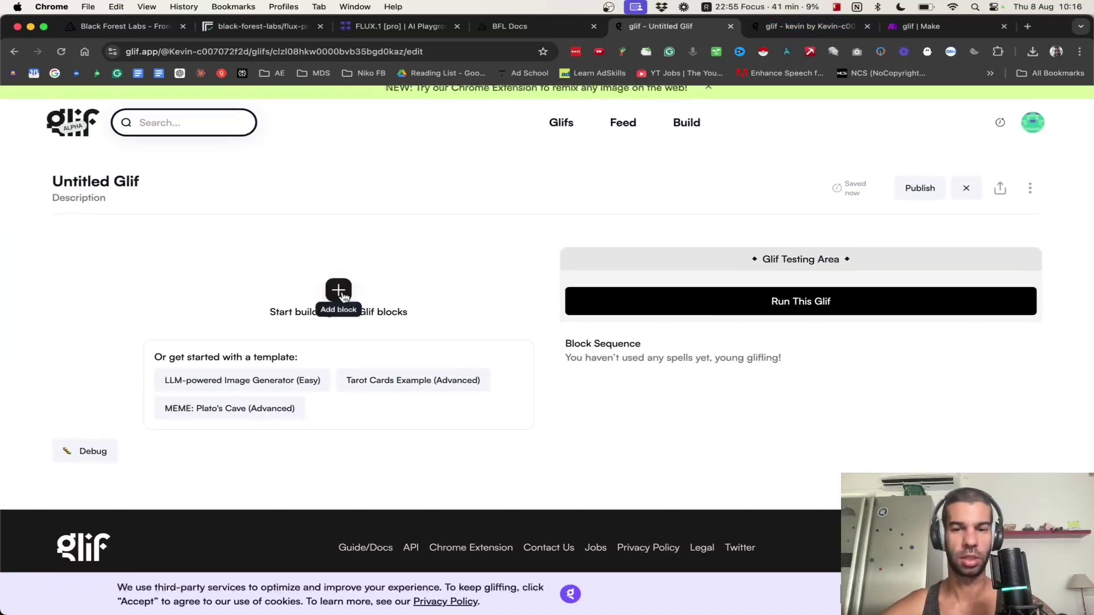
scroll(473, 311, "down", 1)
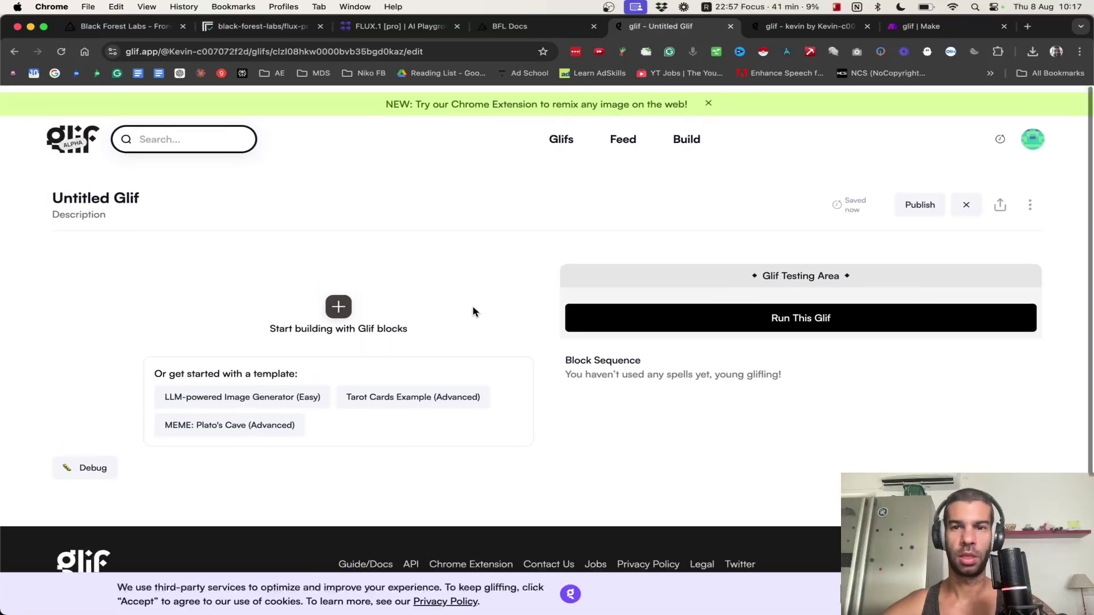
scroll(408, 286, "down", 1)
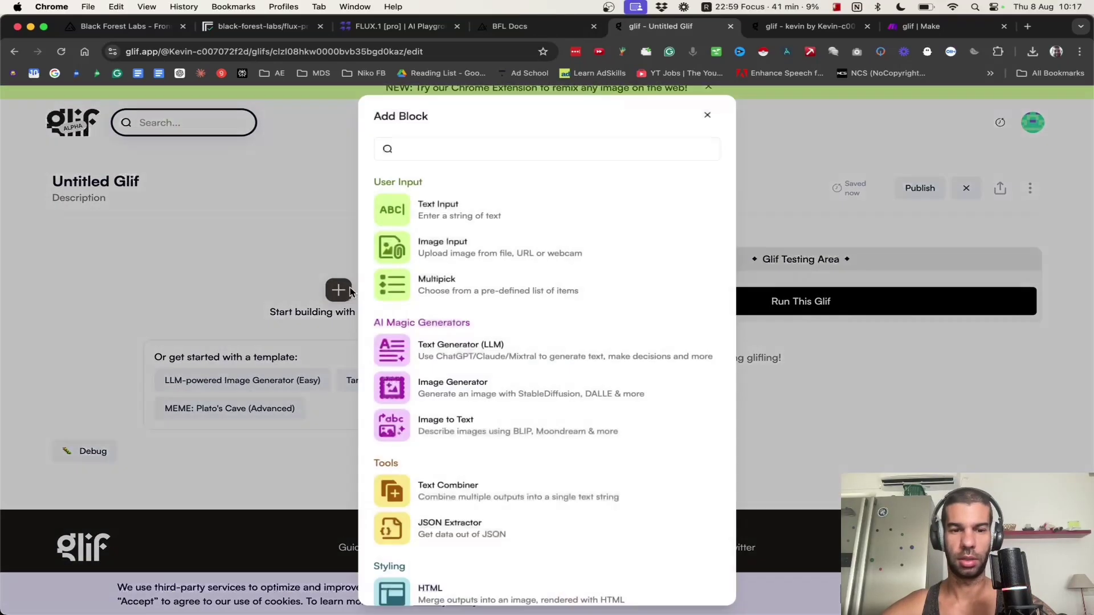
left_click(339, 288)
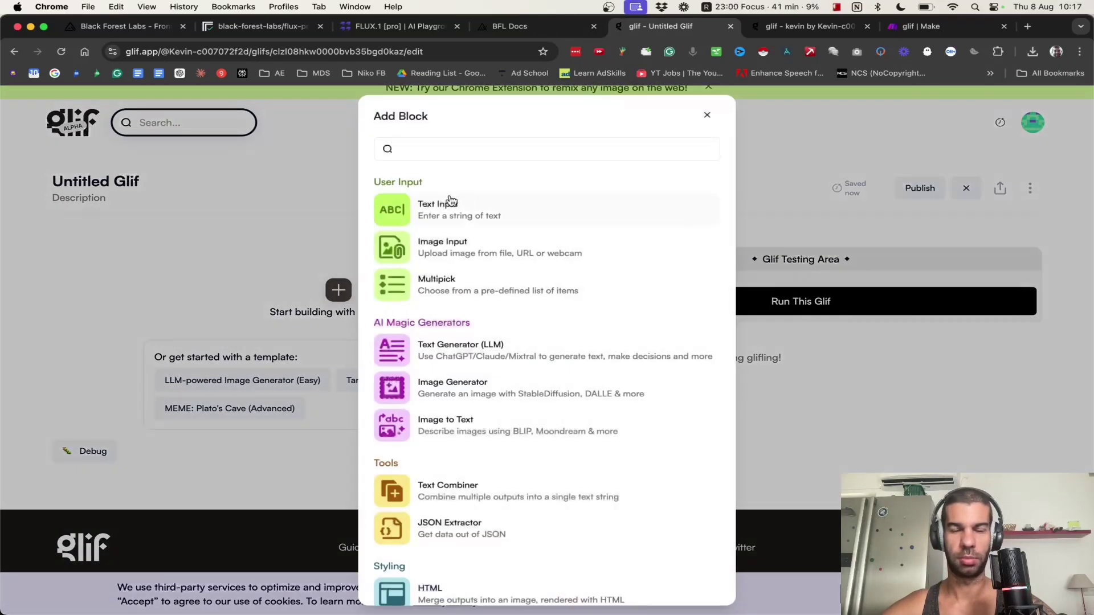
left_click(499, 214)
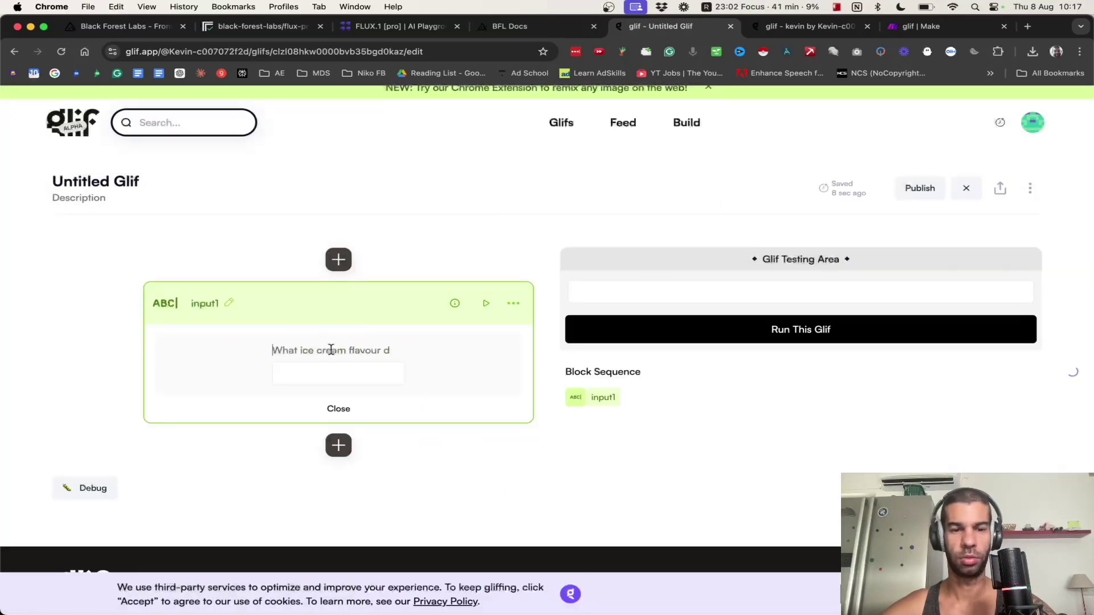
Set the text input block's question to "TELL ME WHAT THE IMGE SHOULD BE ABOUT".
left_click(331, 350)
key("BackSpace")
key("BackSpace")
key("BackSpace")
key("BackSpace")
key("BackSpace")
key("BackSpace")
key("BackSpace")
key("BackSpace")
key("BackSpace")
key("BackSpace")
key("BackSpace")
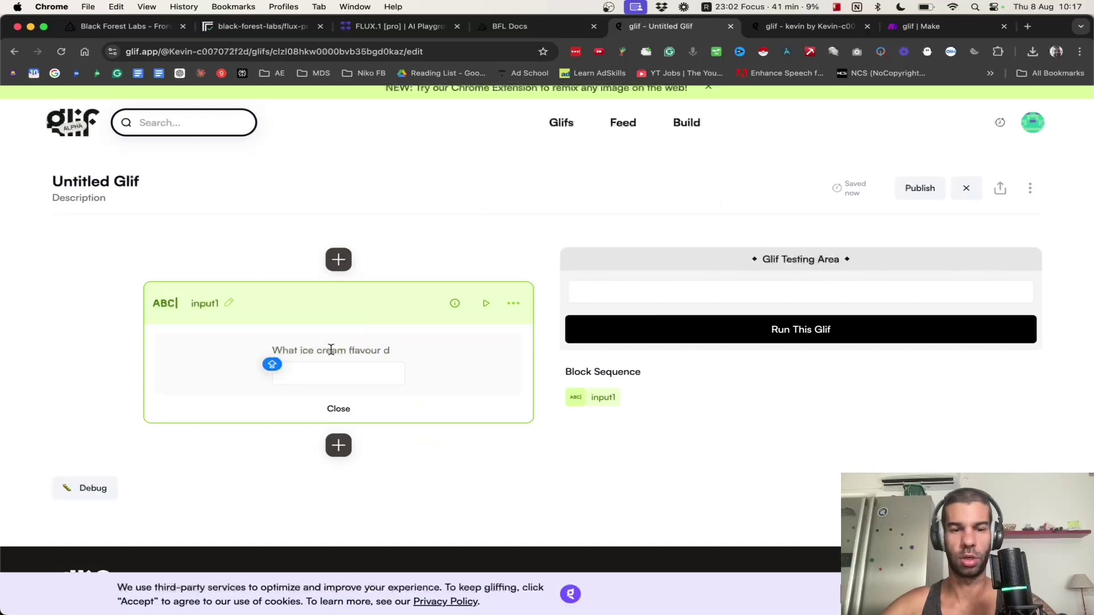
type("TEL")
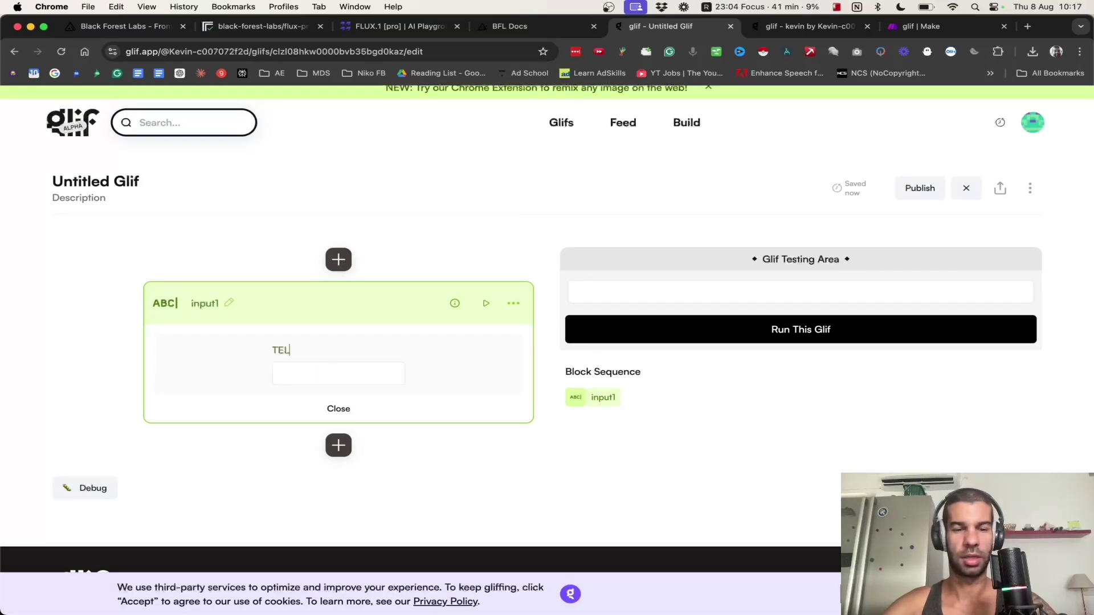
type("L ME WHAT THE IMAGE SHOULD BE ABOUT")
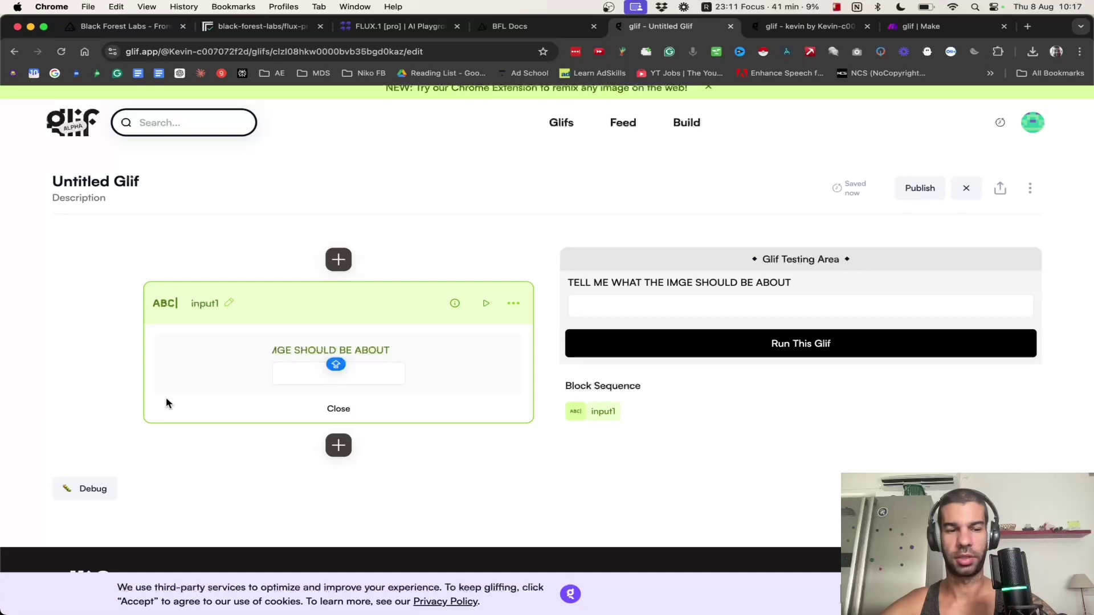
Add an Image Generator block below the text input and insert the input1 variable as its image description.
left_click(339, 445)
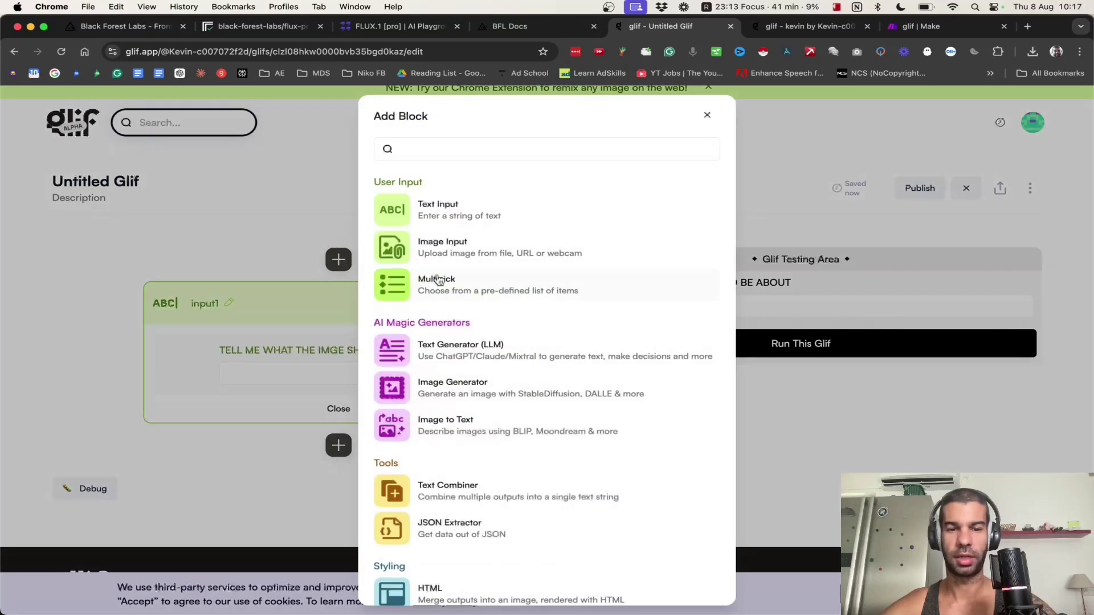
left_click(507, 383)
scroll(180, 376, "down", 3)
left_click(180, 376)
scroll(243, 385, "down", 2)
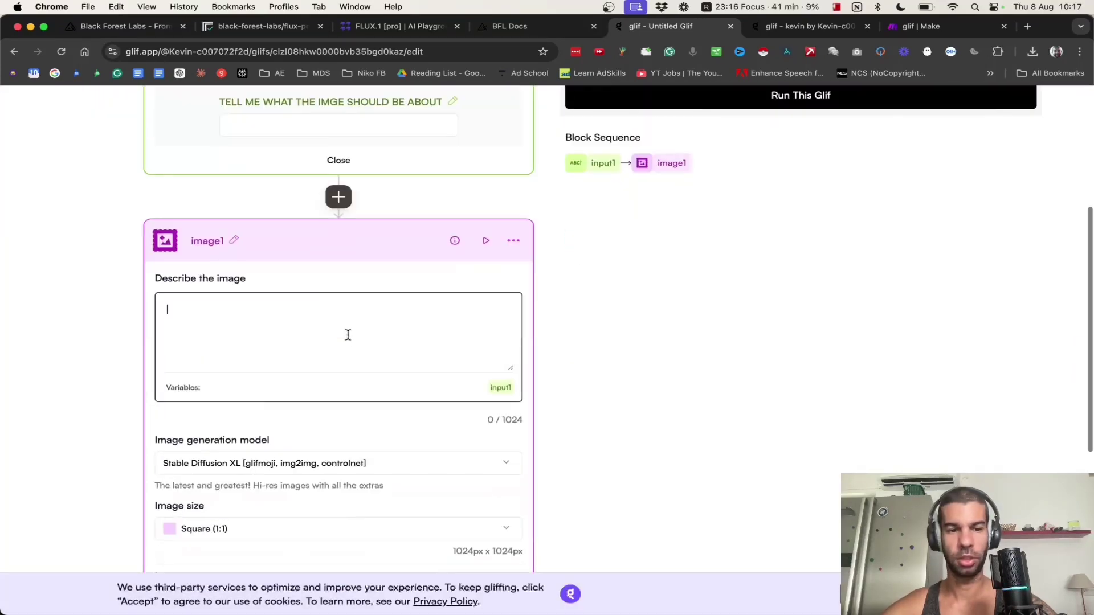
left_click(501, 389)
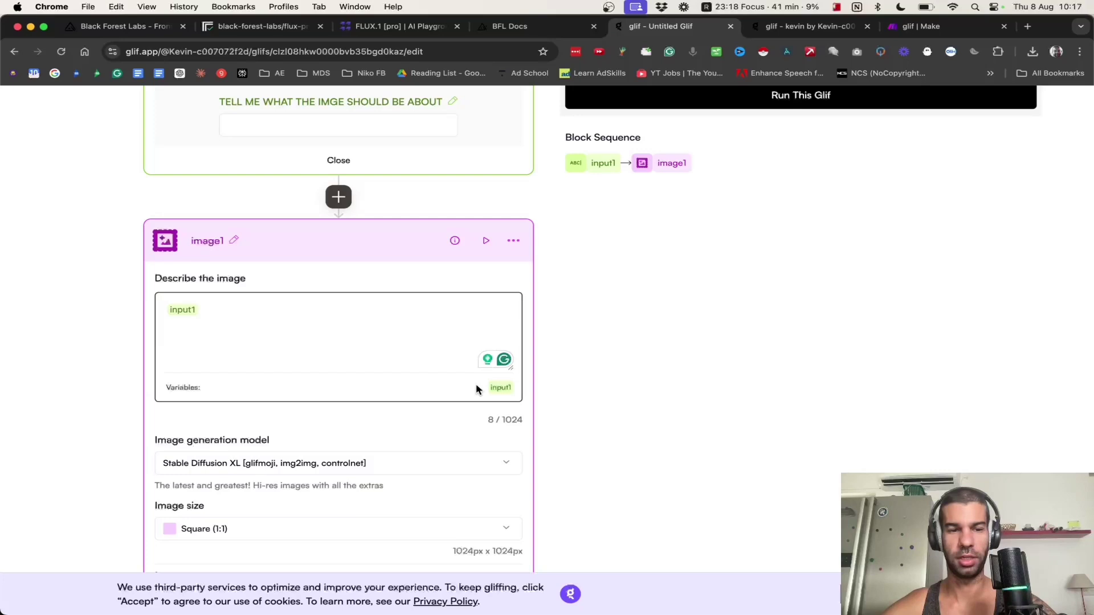
scroll(395, 334, "up", 4)
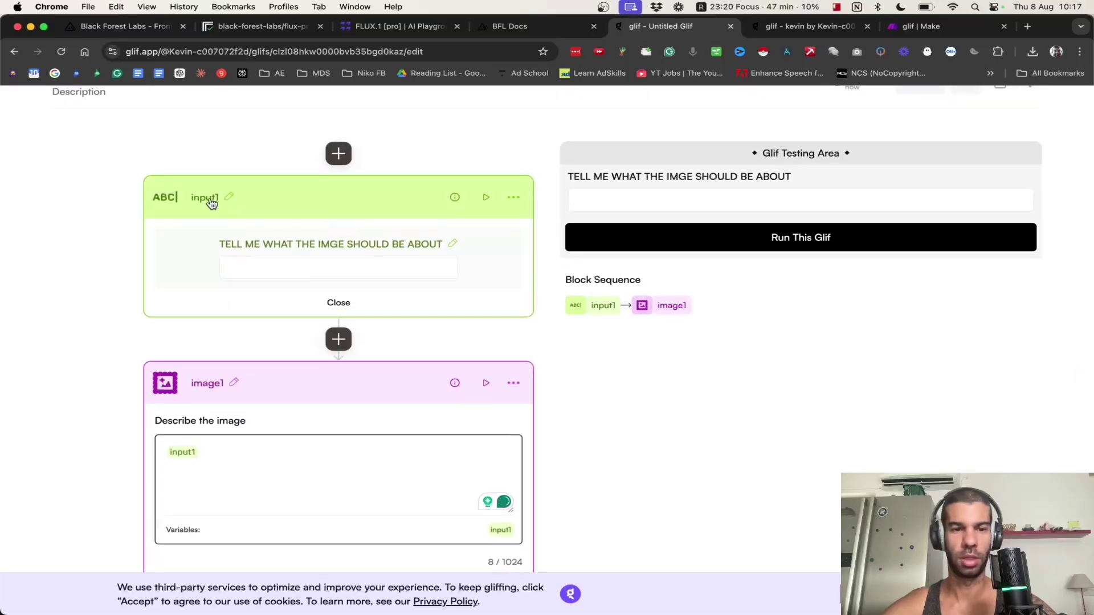
Set the image block's generation model to Flux Pro and its image size to Landscape (16:9).
scroll(220, 317, "down", 10)
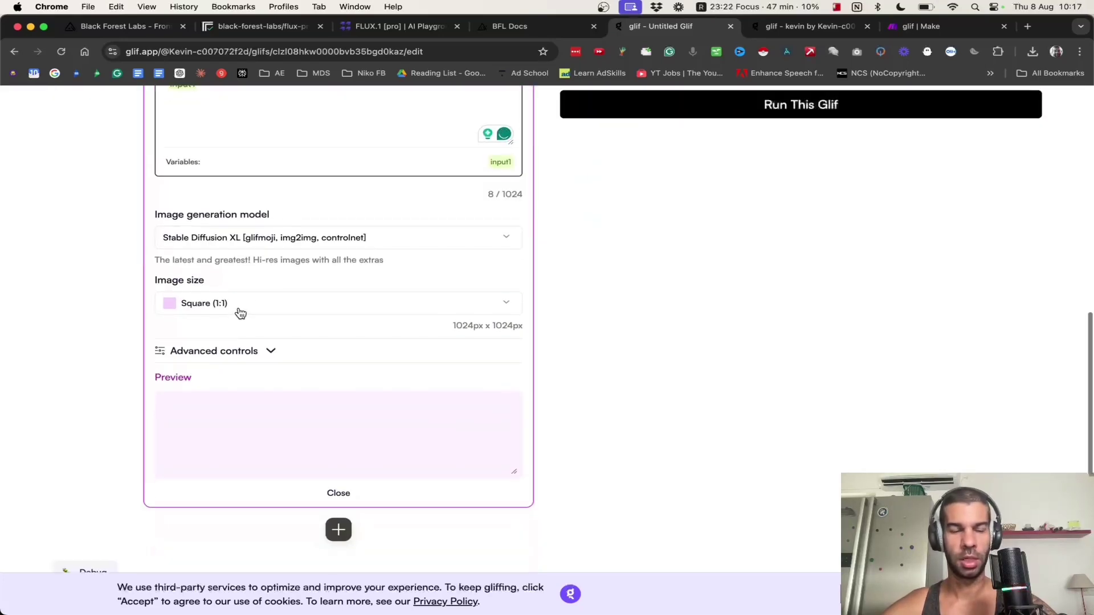
left_click(244, 247)
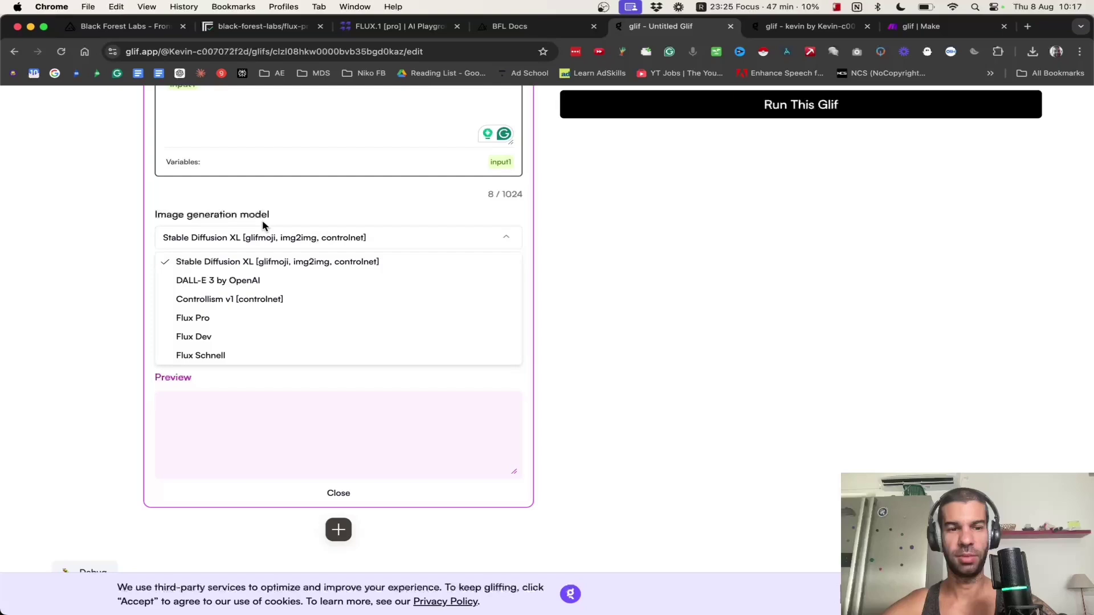
scroll(246, 358, "down", 1)
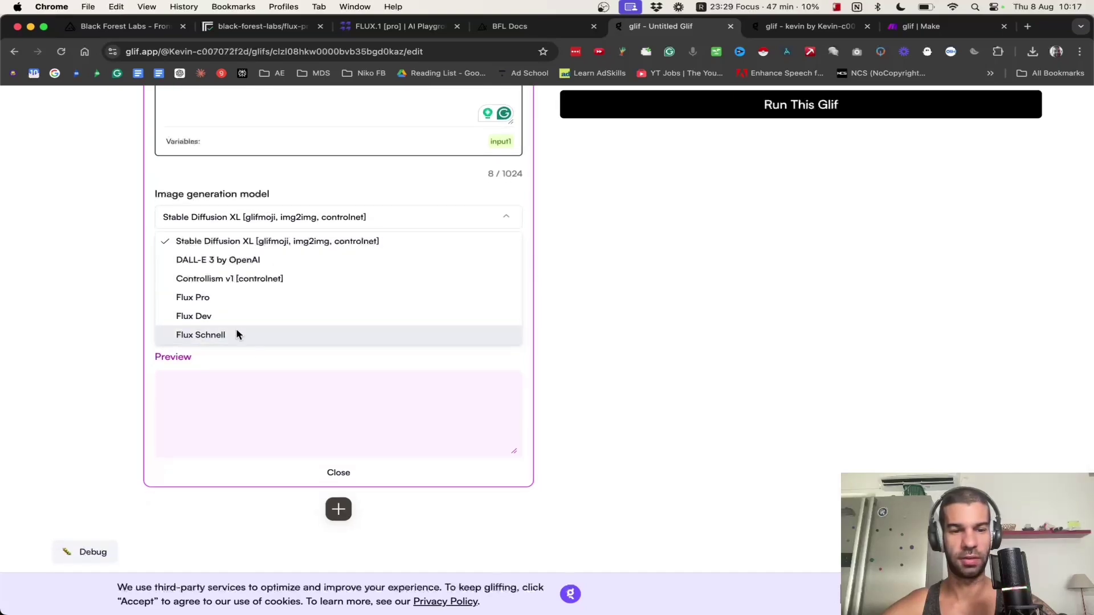
left_click(219, 299)
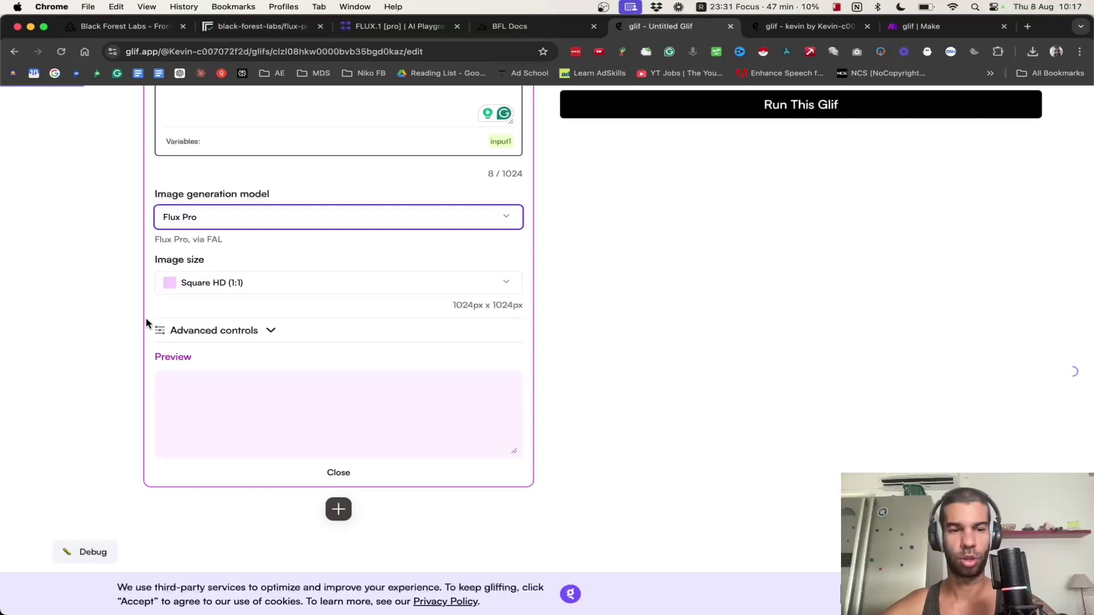
left_click(228, 279)
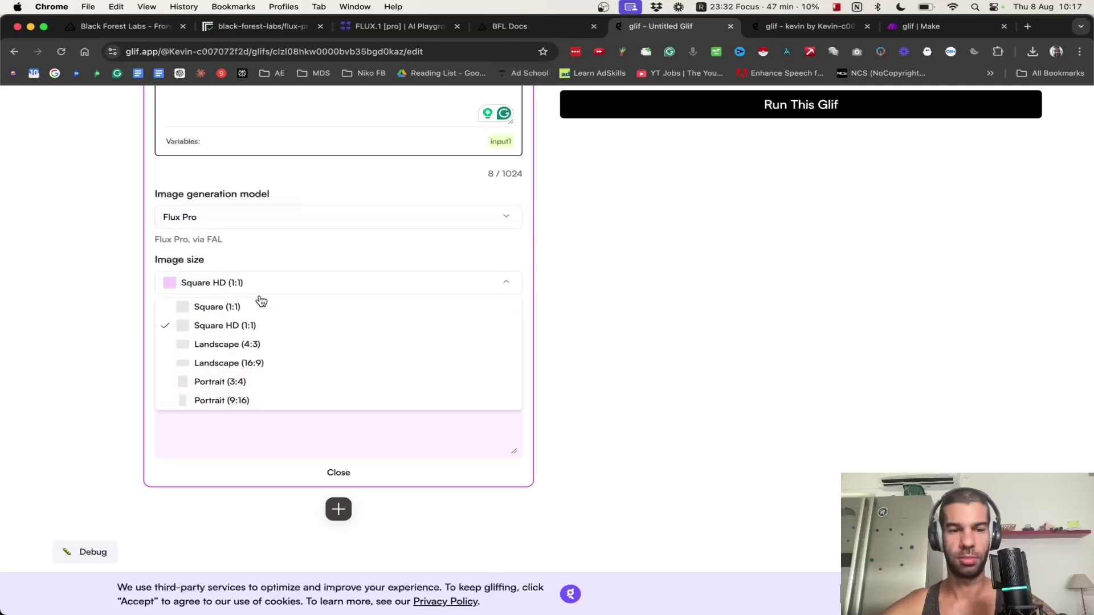
left_click(273, 370)
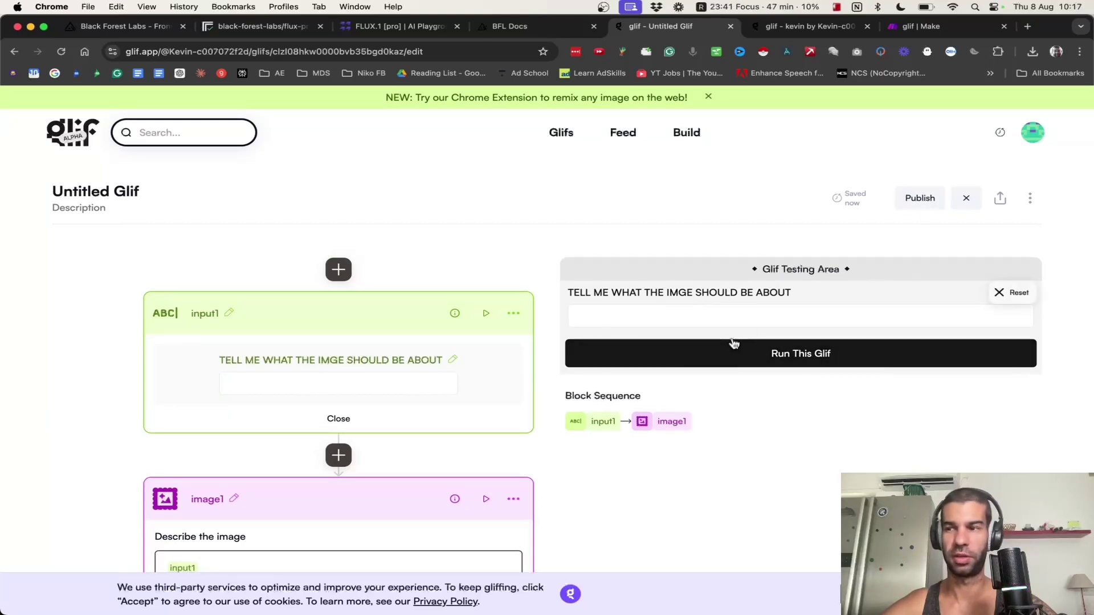
Open the published glif's page and look over its image input form and example images.
left_click(769, 28)
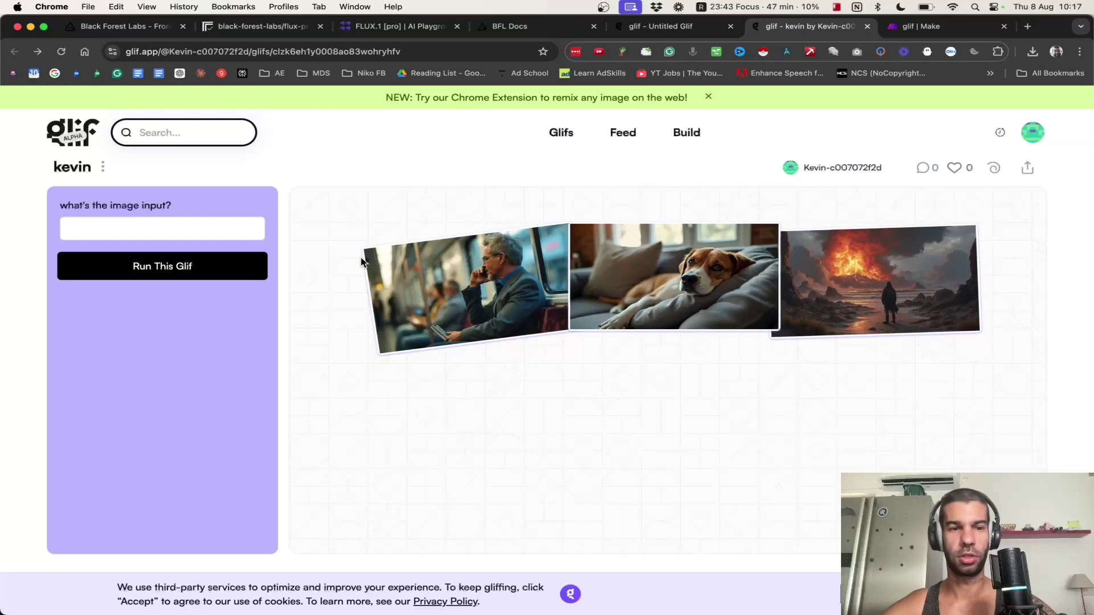
scroll(467, 305, "down", 3)
scroll(467, 305, "up", 3)
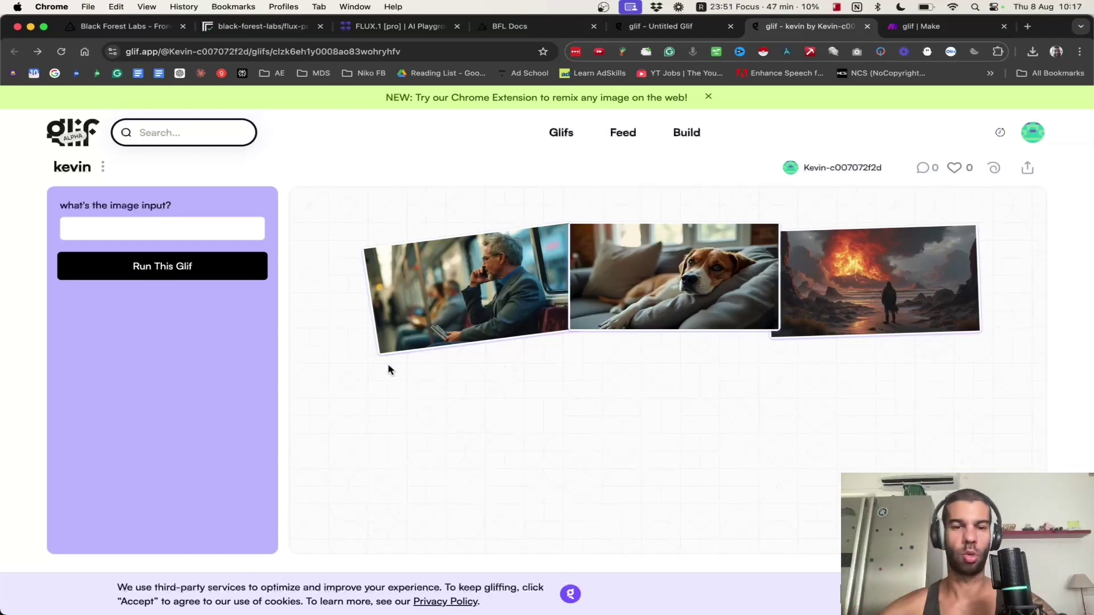
left_click(179, 228)
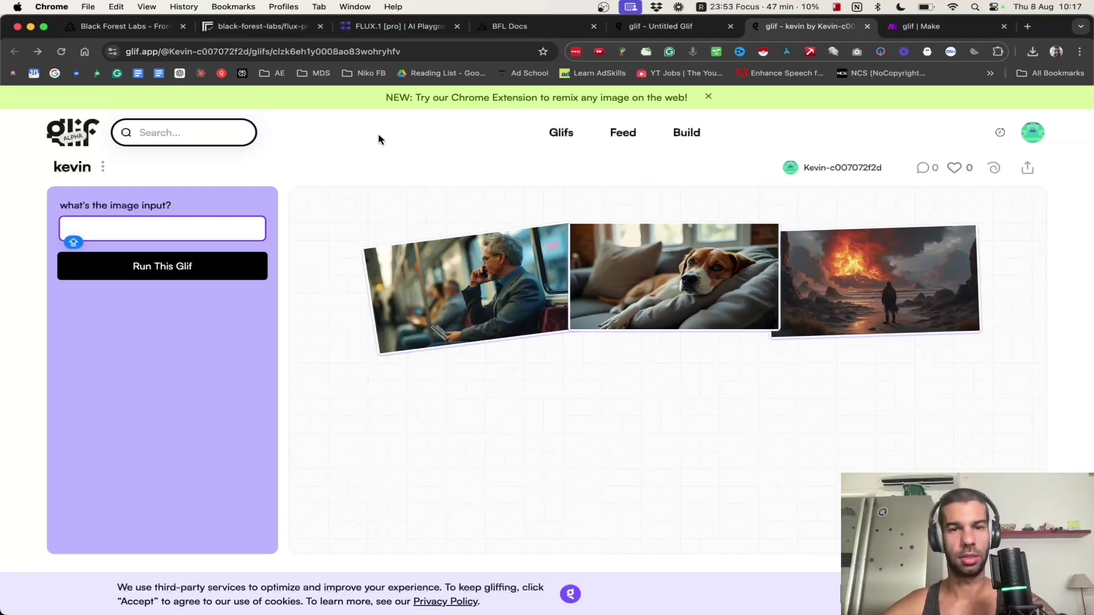
Return to the untitled glif and enter "A MAN ON A COMPUTER" as its input in the testing area.
left_click(661, 27)
scroll(662, 303, "up", 8)
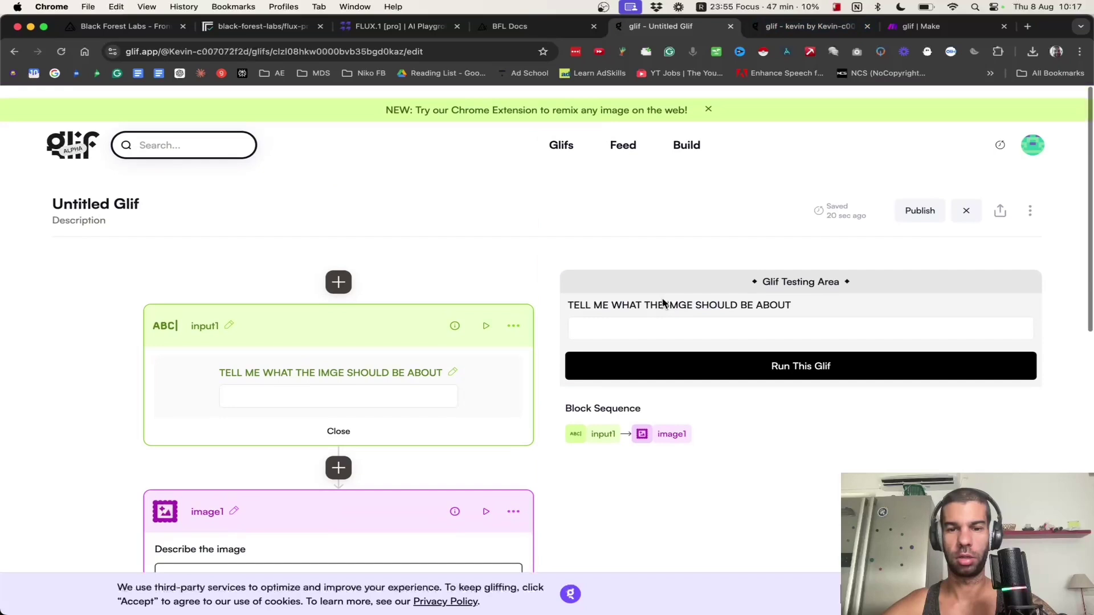
scroll(662, 302, "down", 1)
left_click(682, 320)
scroll(635, 305, "down", 2)
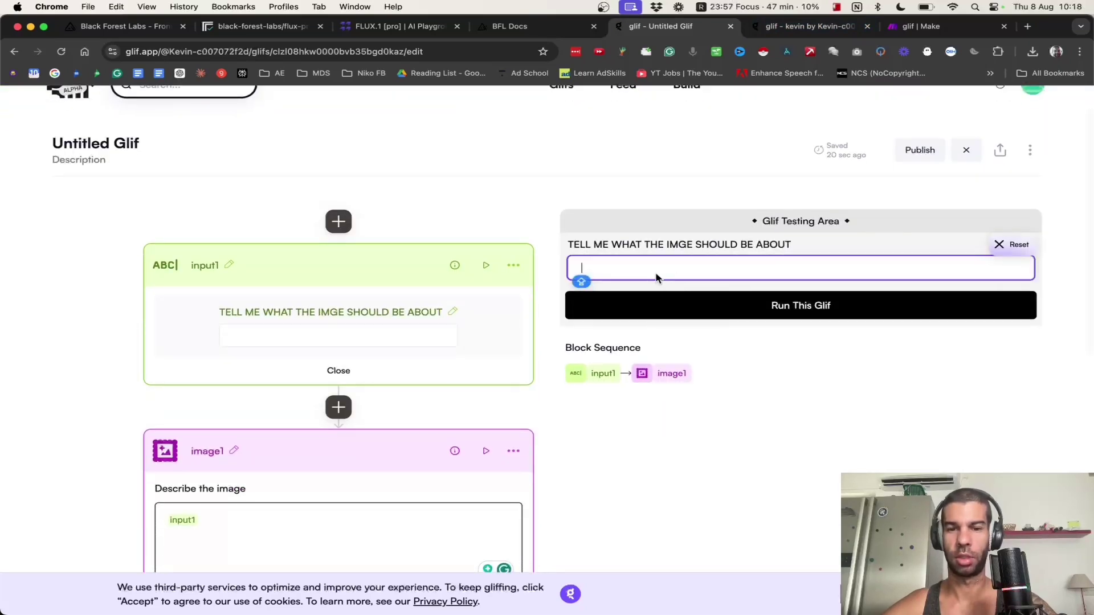
type("A MAN ON A COMPUTER")
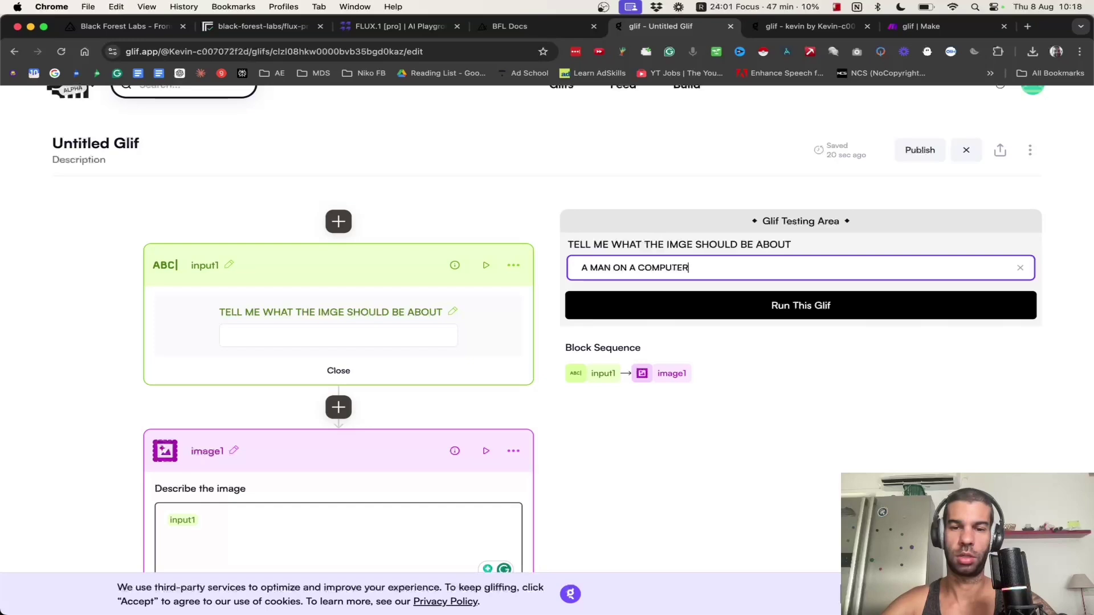
Change the test input to "A 30 YEAR OLD MAN ON HIS LAPTOP DRINKING COFFEE AND WORKING".
key("BackSpace")
key("BackSpace")
key("BackSpace")
key("BackSpace")
key("BackSpace")
key("BackSpace")
key("BackSpace")
key("BackSpace")
key("BackSpace")
key("BackSpace")
key("BackSpace")
key("BackSpace")
key("BackSpace")
key("BackSpace")
key("BackSpace")
key("BackSpace")
key("BackSpace")
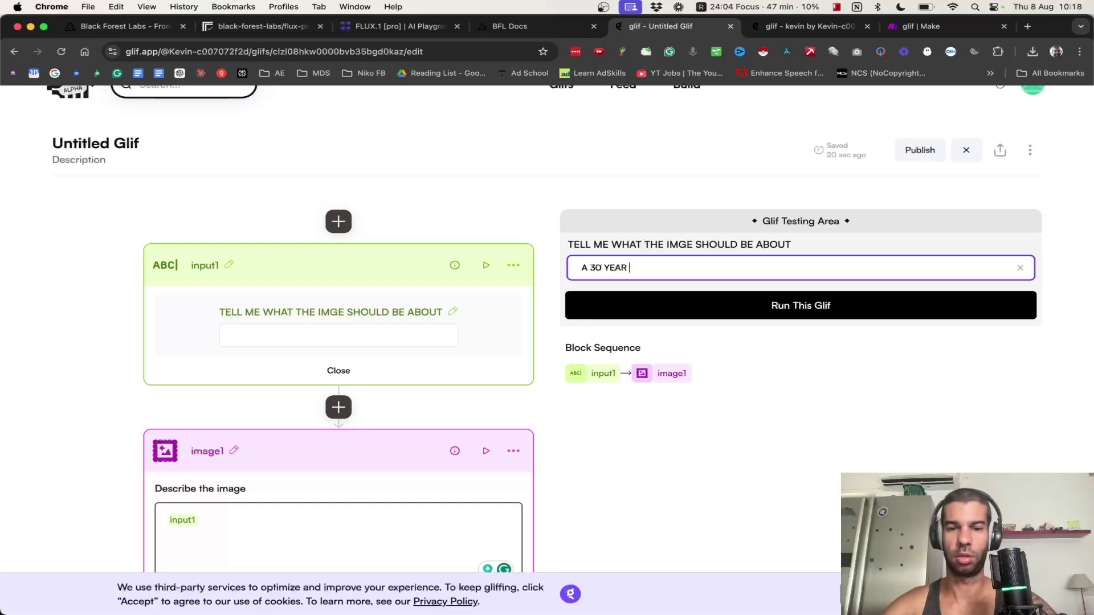
type("30 YEAR OLD MAN ON HIS LAPTOP DRINKING CO")
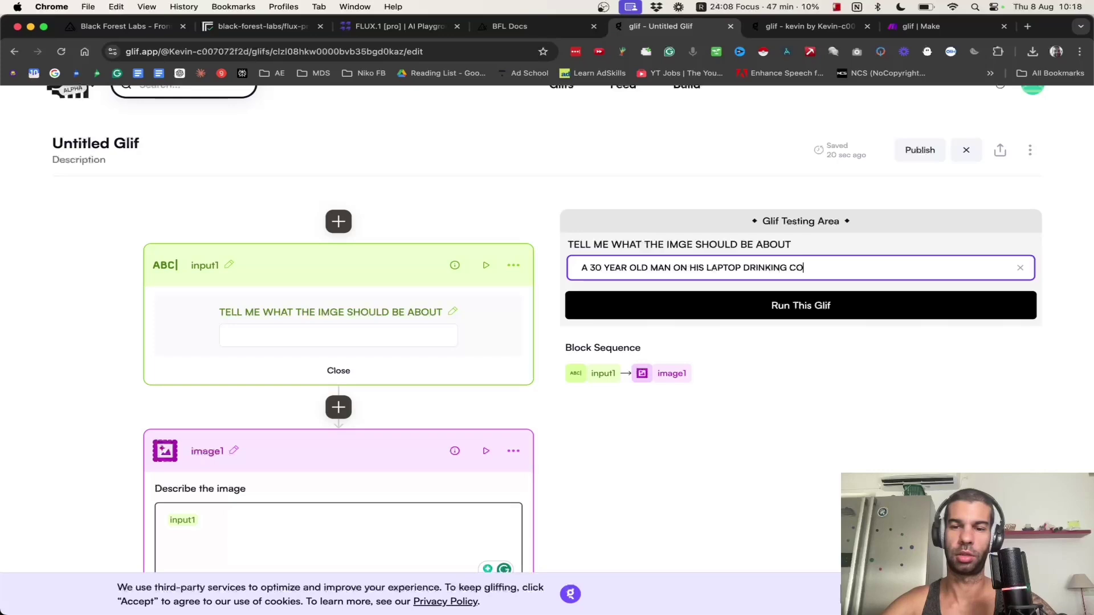
type("FFEE AND WORKING")
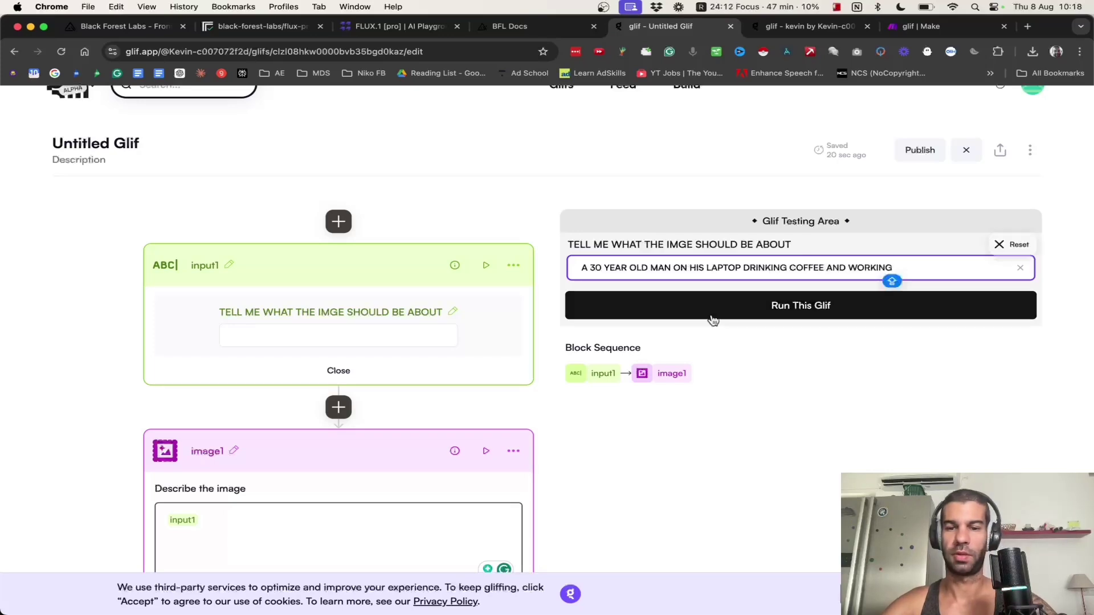
Run the untitled glif in the testing area, view the generated image enlarged, and close the enlarged view.
left_click(712, 317)
scroll(751, 339, "down", 2)
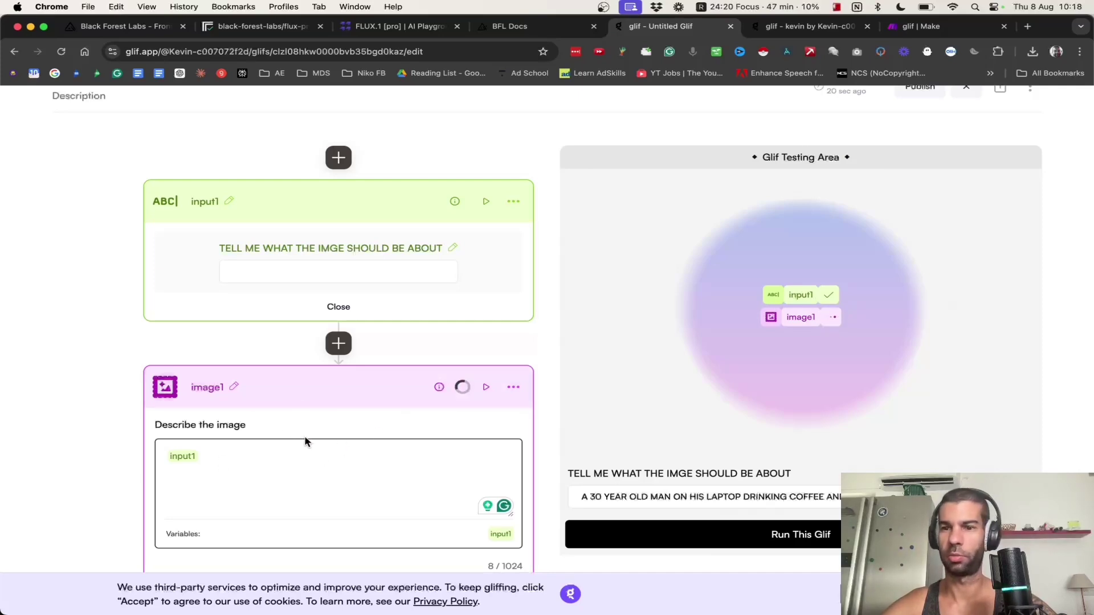
scroll(795, 361, "down", 5)
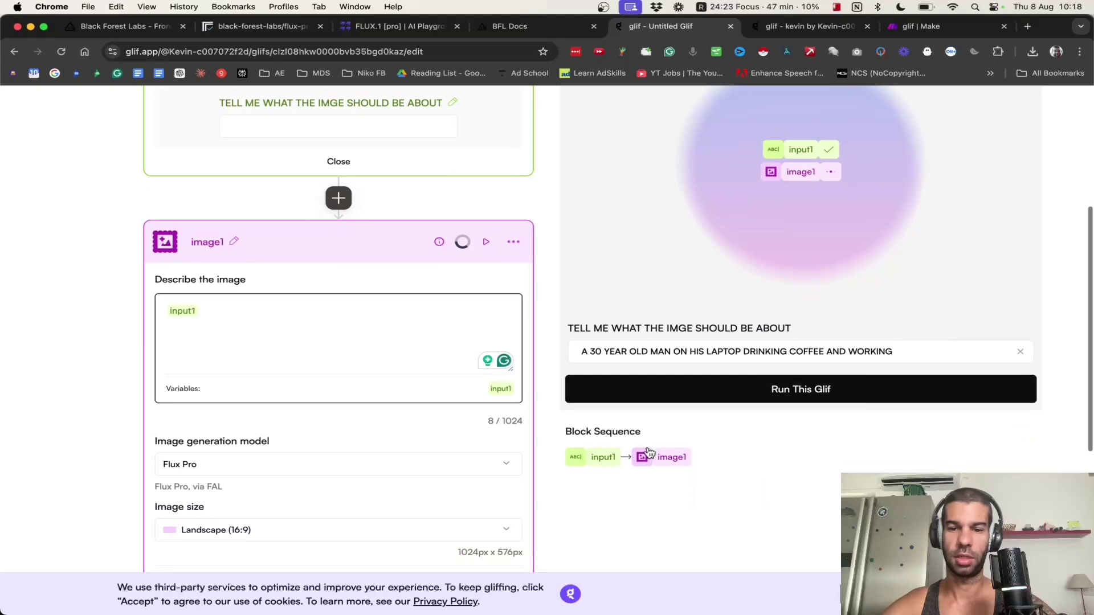
scroll(649, 452, "up", 2)
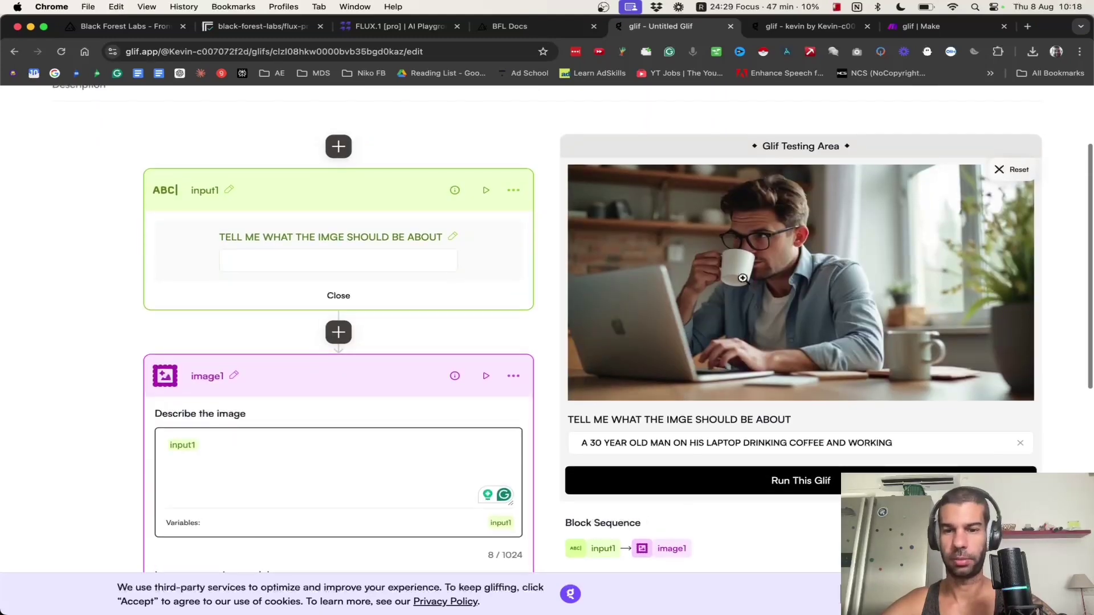
left_click(655, 319)
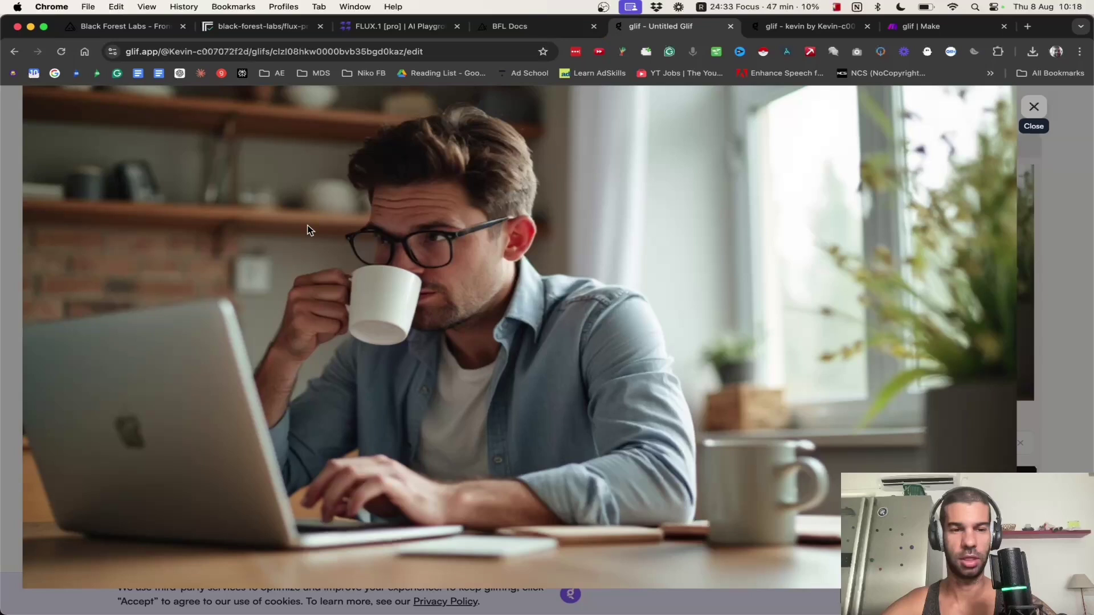
left_click(14, 174)
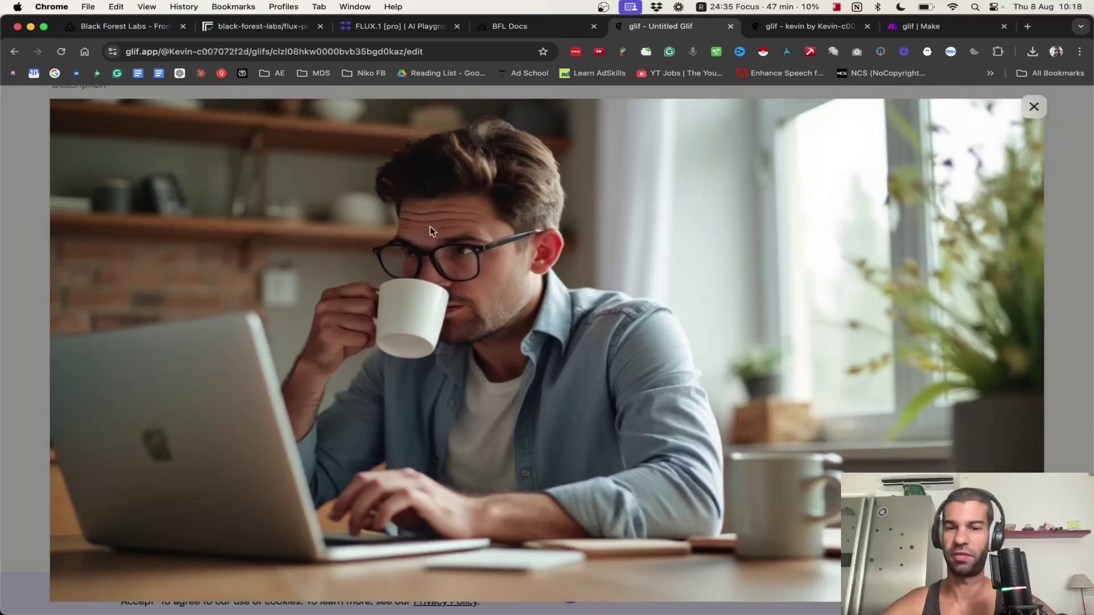
scroll(661, 416, "down", 2)
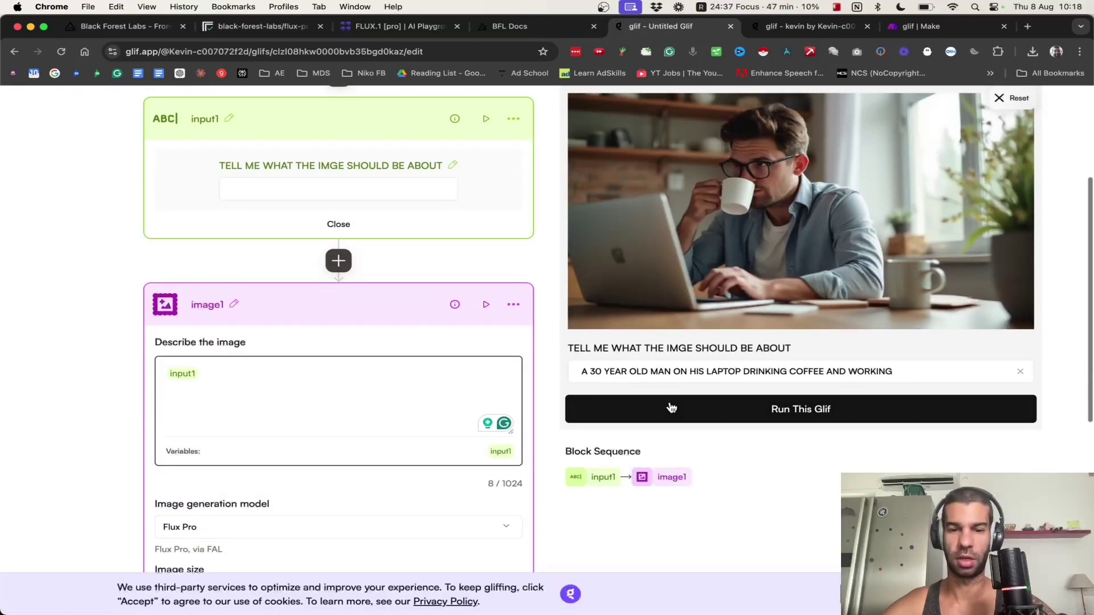
Add a Text Generator (LLM) block between the input1 and image1 blocks.
left_click(339, 261)
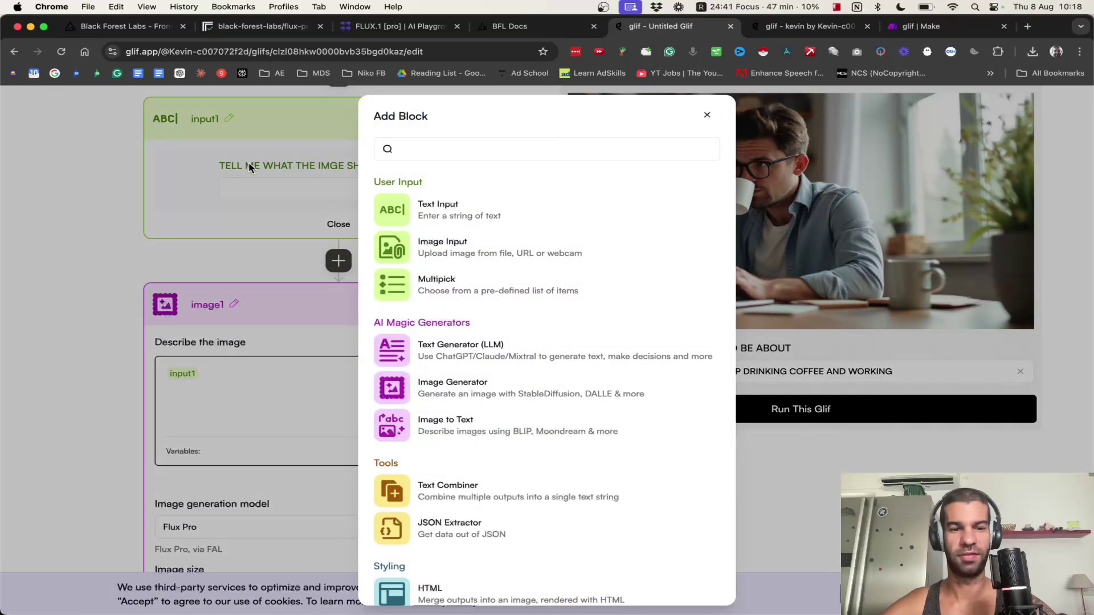
scroll(504, 420, "down", 6)
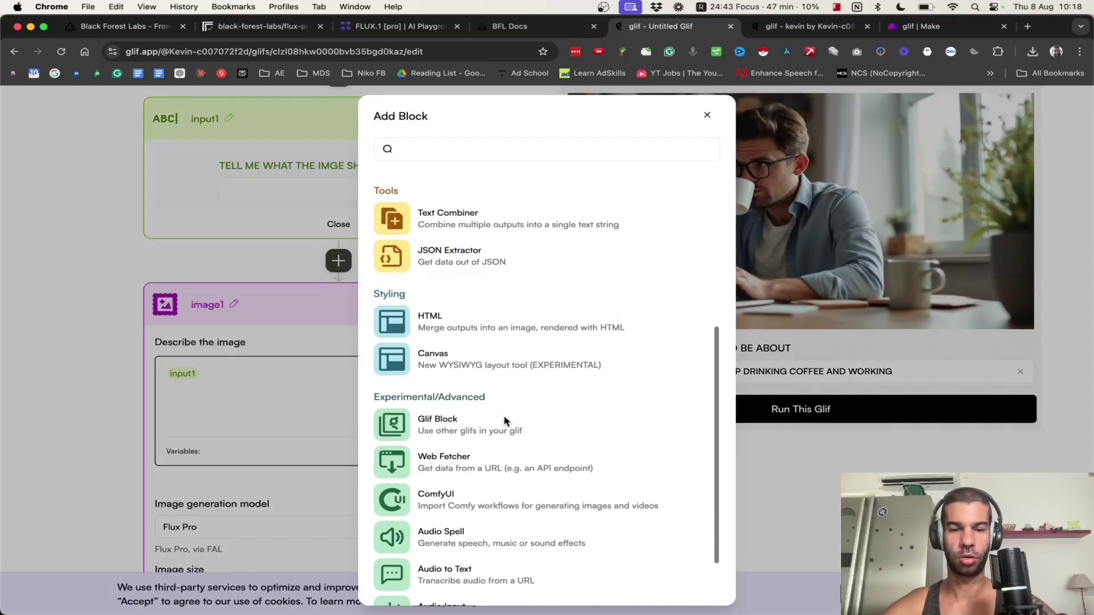
scroll(504, 420, "up", 6)
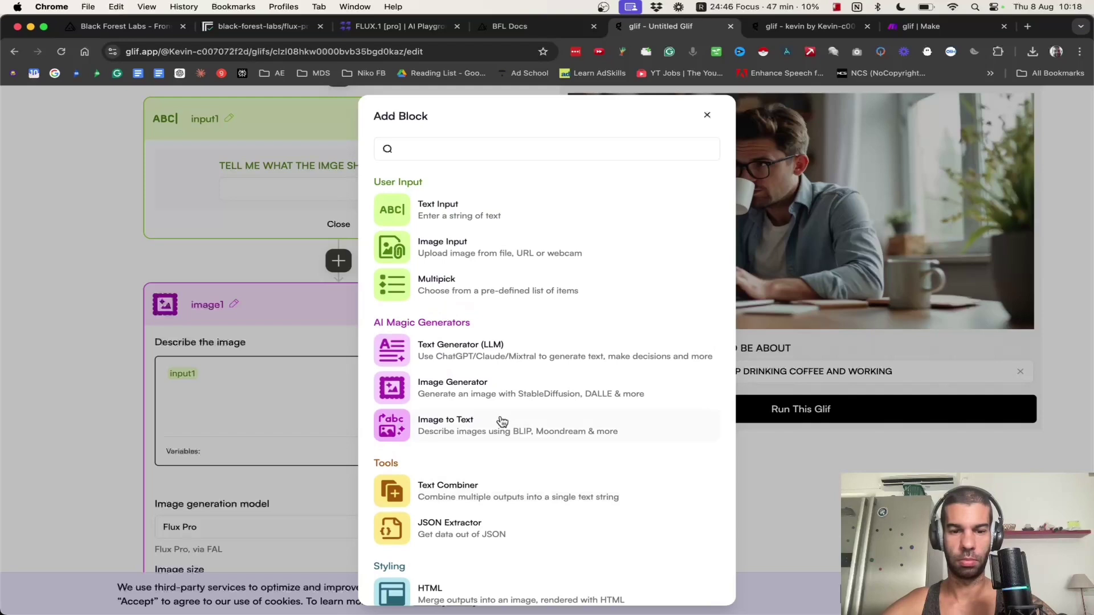
scroll(505, 488, "down", 6)
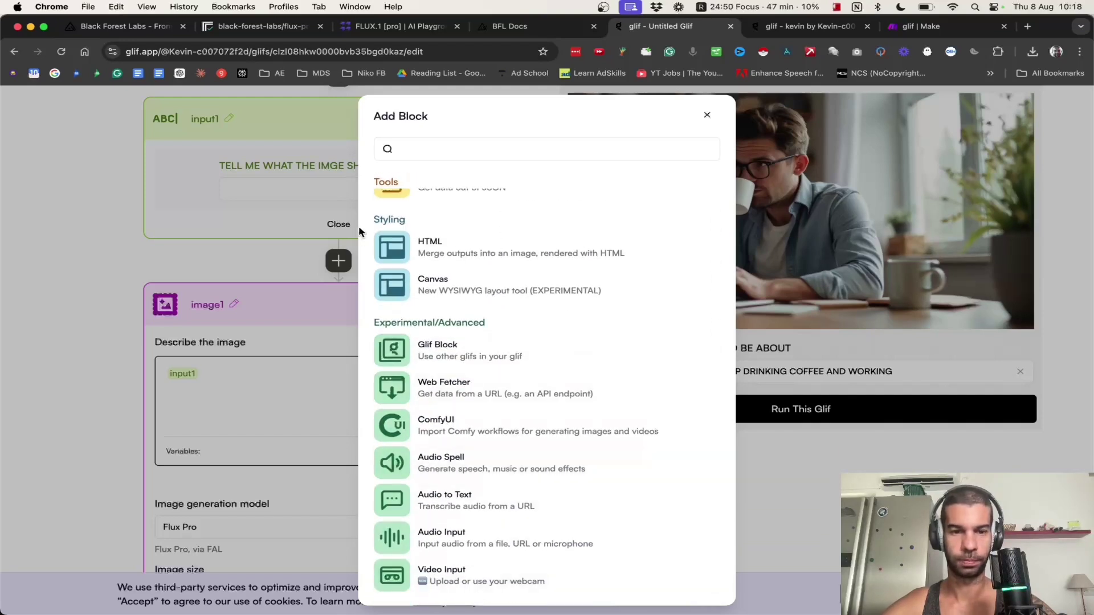
scroll(487, 299, "up", 5)
left_click(487, 313)
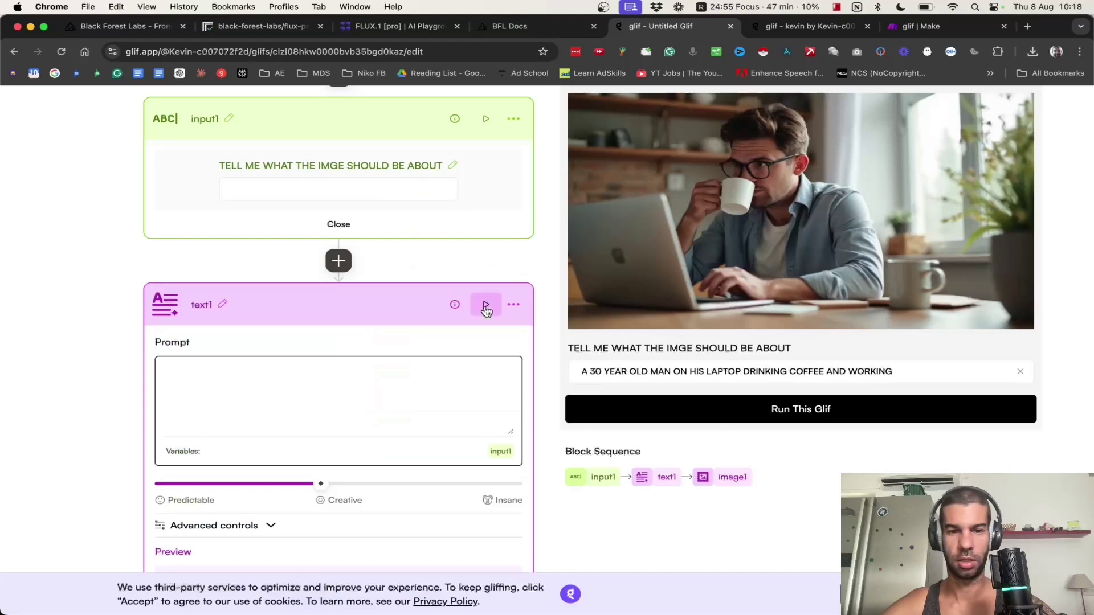
Examine the new text block's settings and the available block types, from user inputs to experimental ones, without adding another block.
scroll(317, 378, "down", 3)
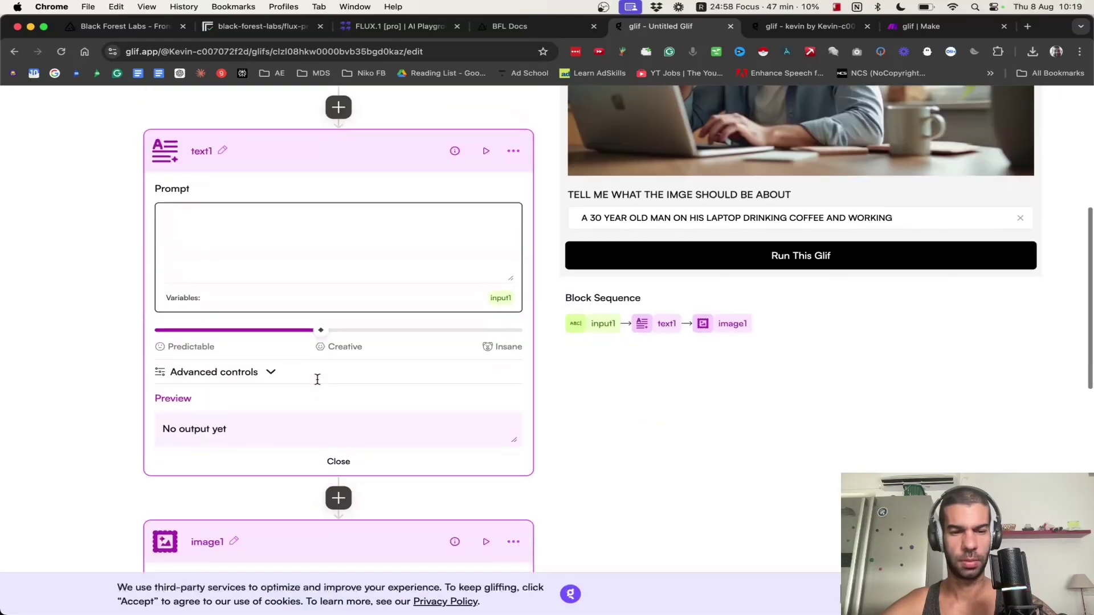
left_click(338, 105)
scroll(519, 379, "down", 5)
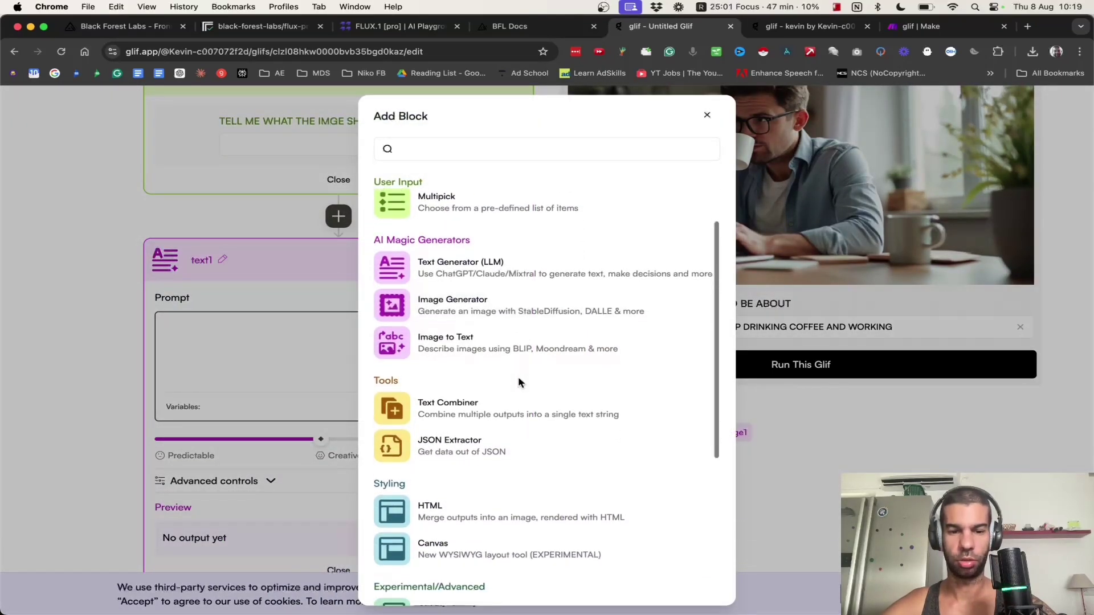
scroll(519, 379, "down", 3)
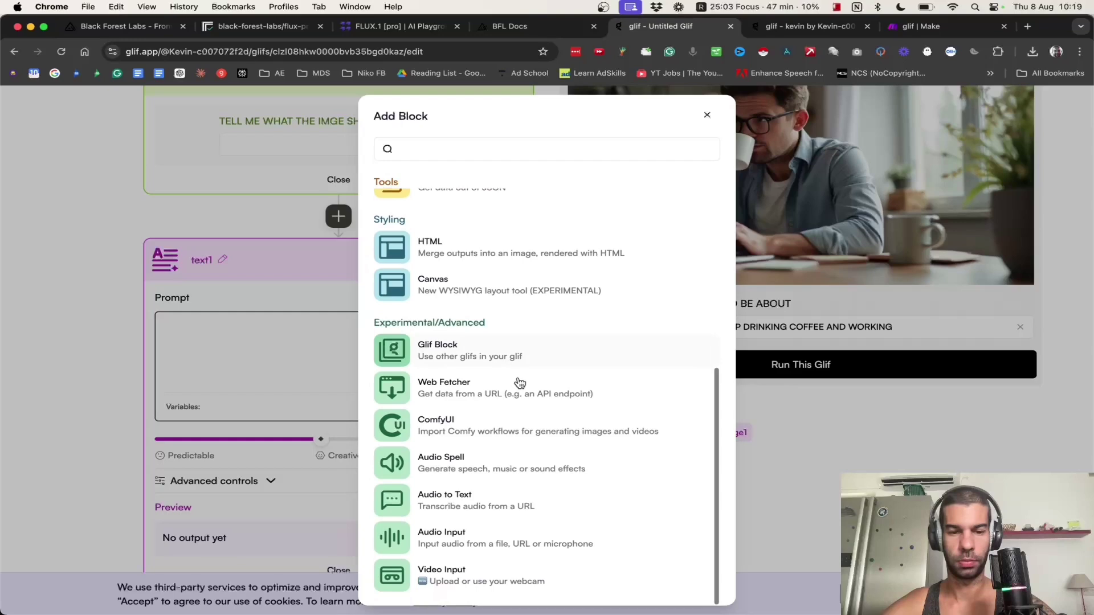
scroll(518, 381, "up", 8)
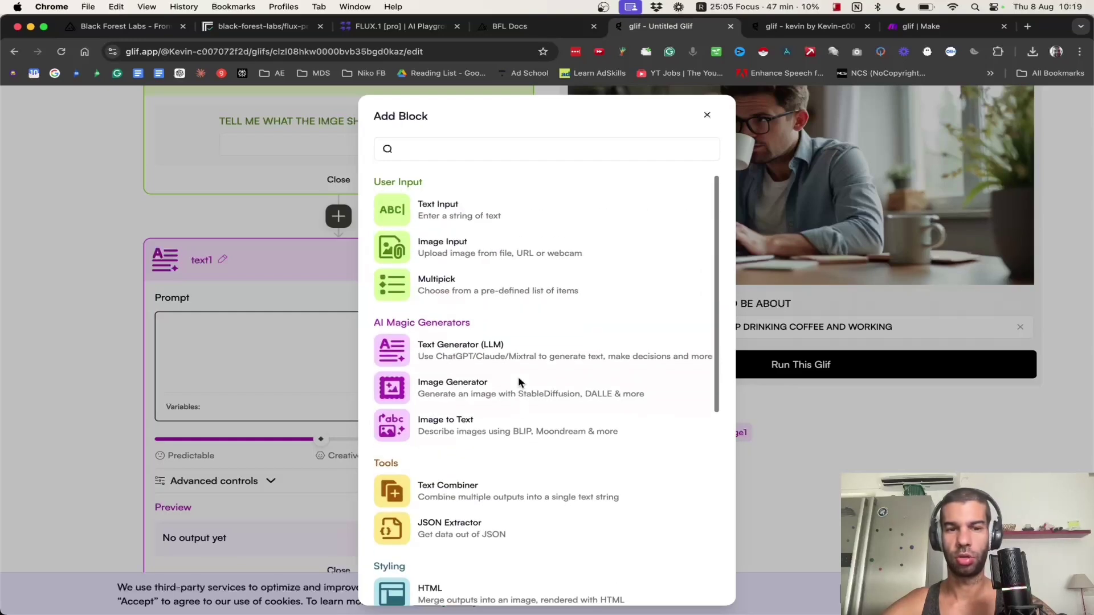
left_click(71, 240)
scroll(290, 235, "up", 3)
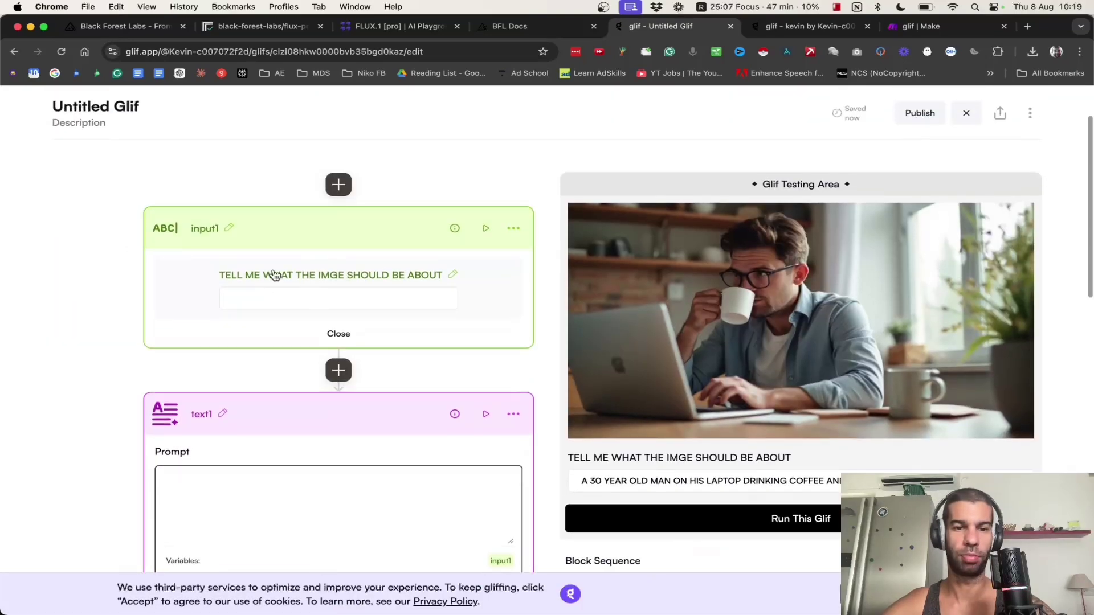
scroll(295, 306, "down", 3)
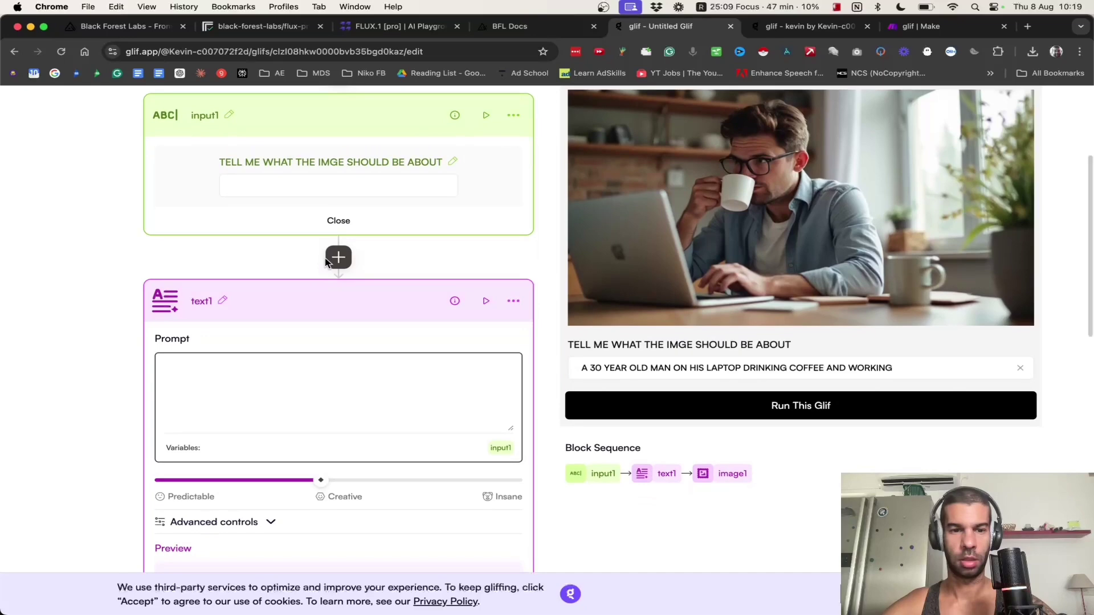
left_click(336, 259)
scroll(524, 381, "down", 2)
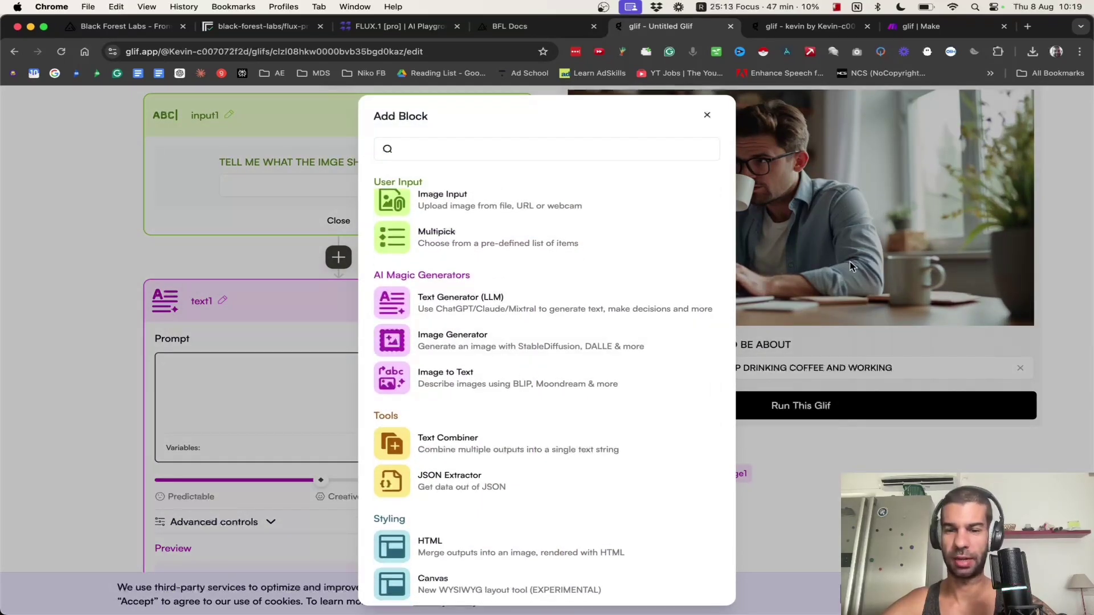
scroll(469, 446, "down", 5)
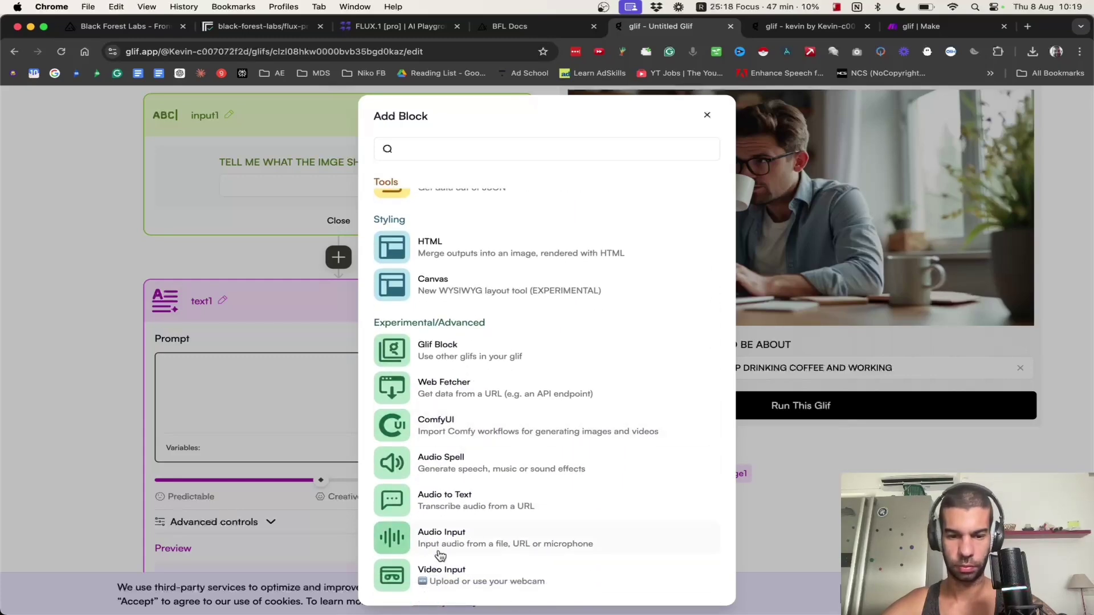
left_click(93, 391)
scroll(232, 291, "up", 4)
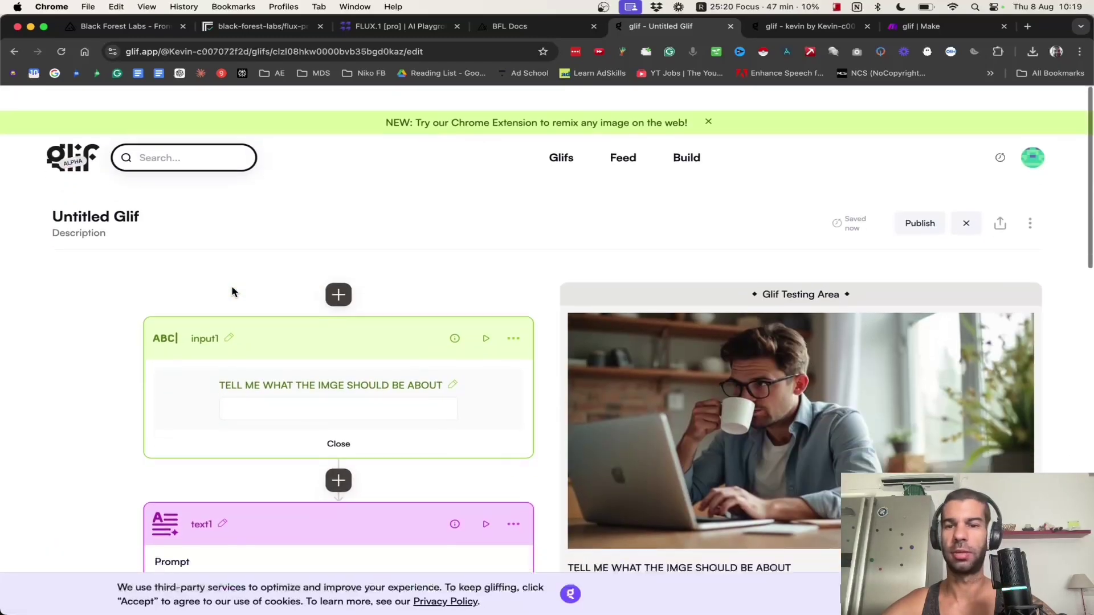
scroll(410, 286, "down", 10)
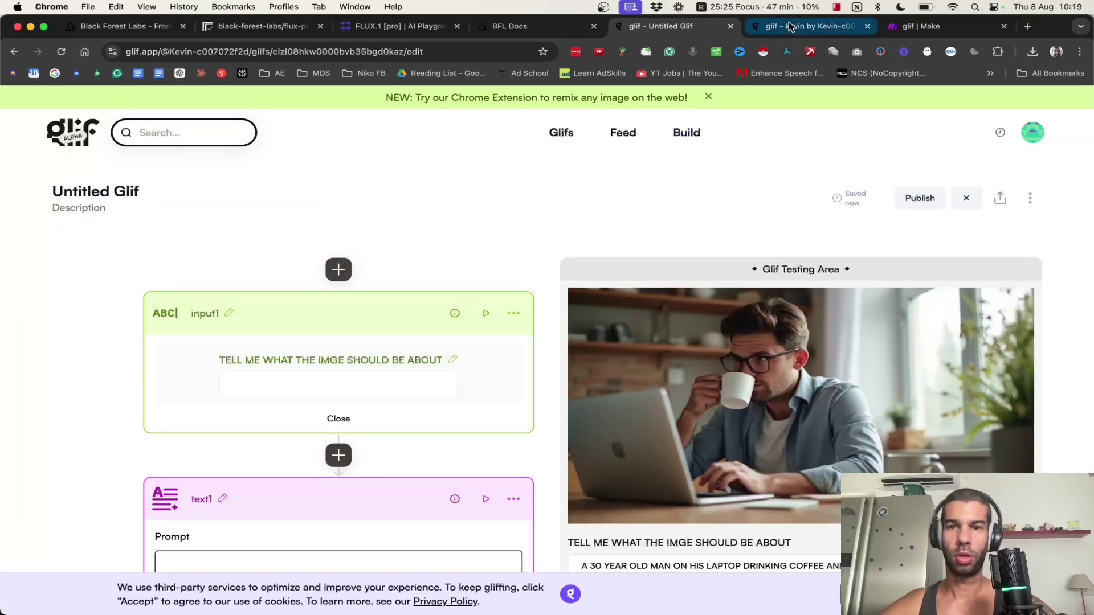
Review the published glif's page down to its runs and return to the untitled glif's editor.
left_click(809, 27)
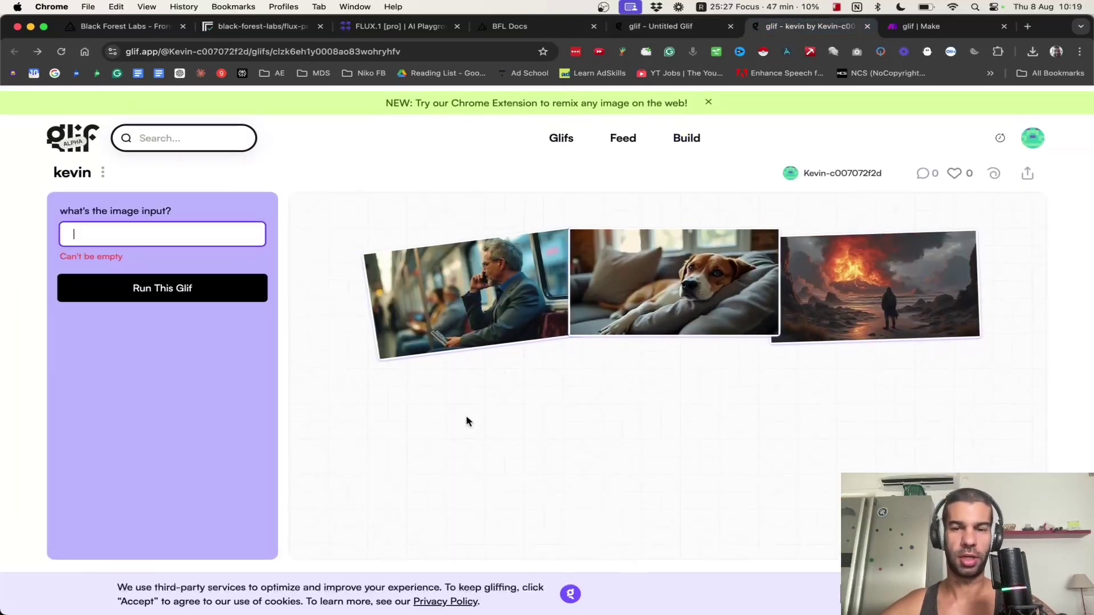
left_click(517, 465)
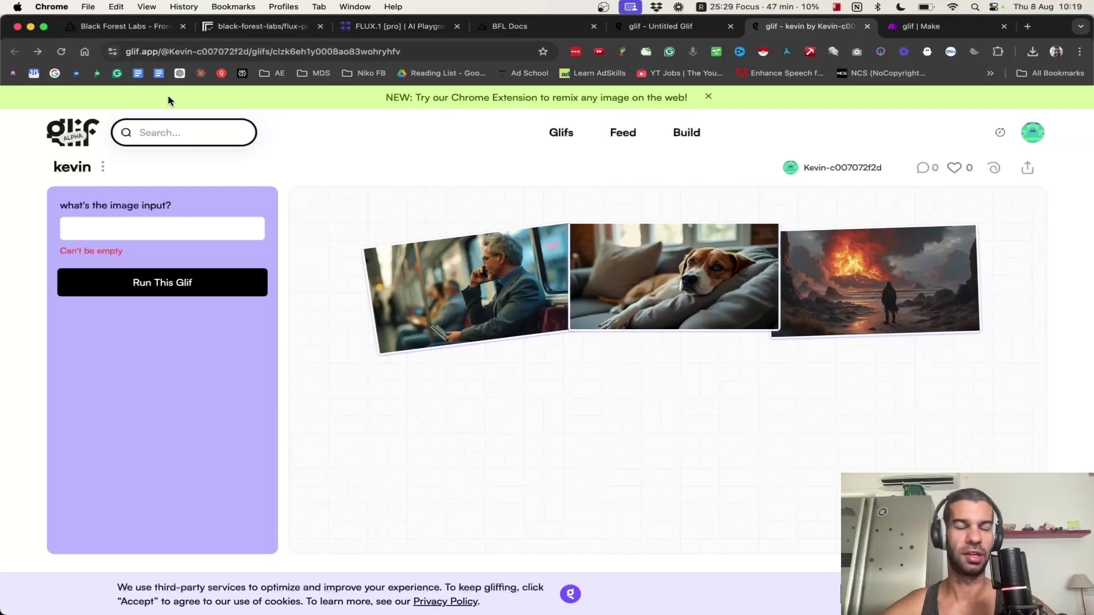
scroll(286, 234, "down", 10)
scroll(405, 309, "up", 10)
scroll(377, 392, "down", 1)
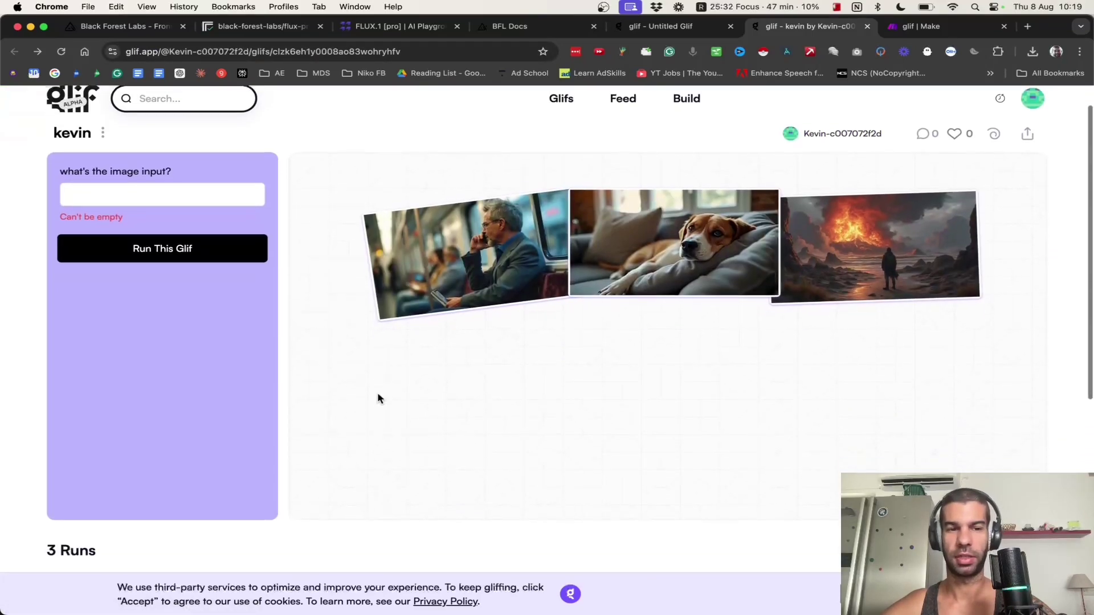
scroll(404, 331, "up", 1)
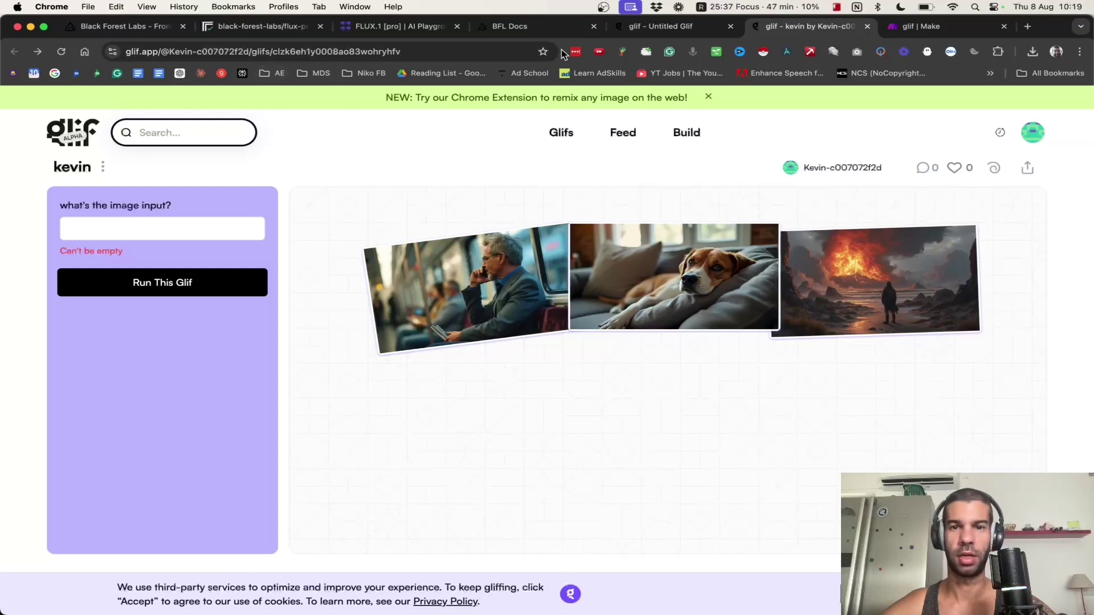
left_click(672, 26)
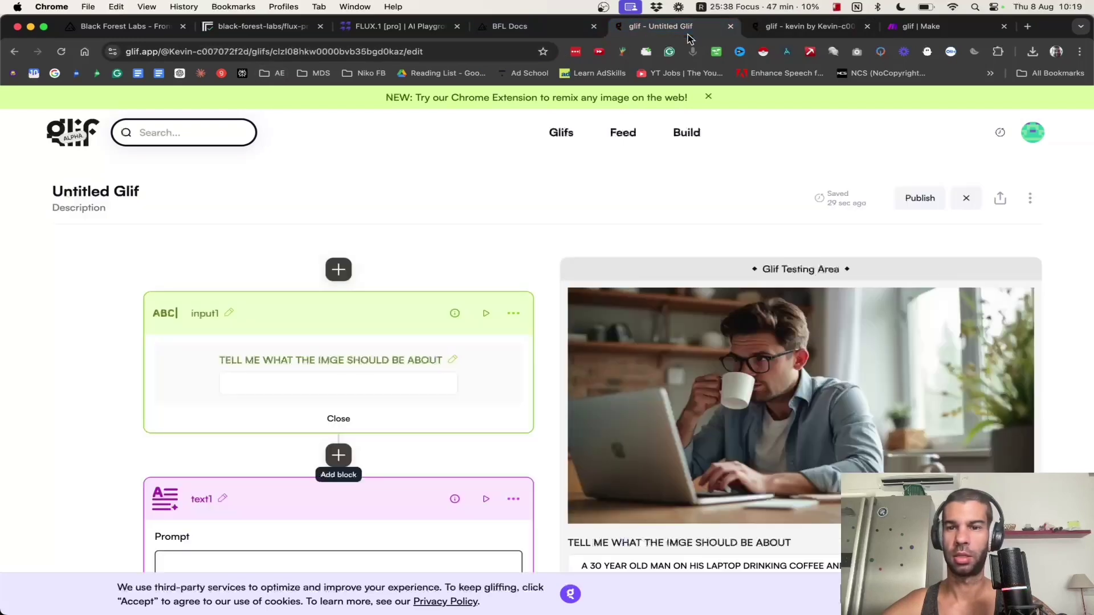
Go to the account's profile page and open the published glif with the man-on-a-train cover image.
left_click(920, 205)
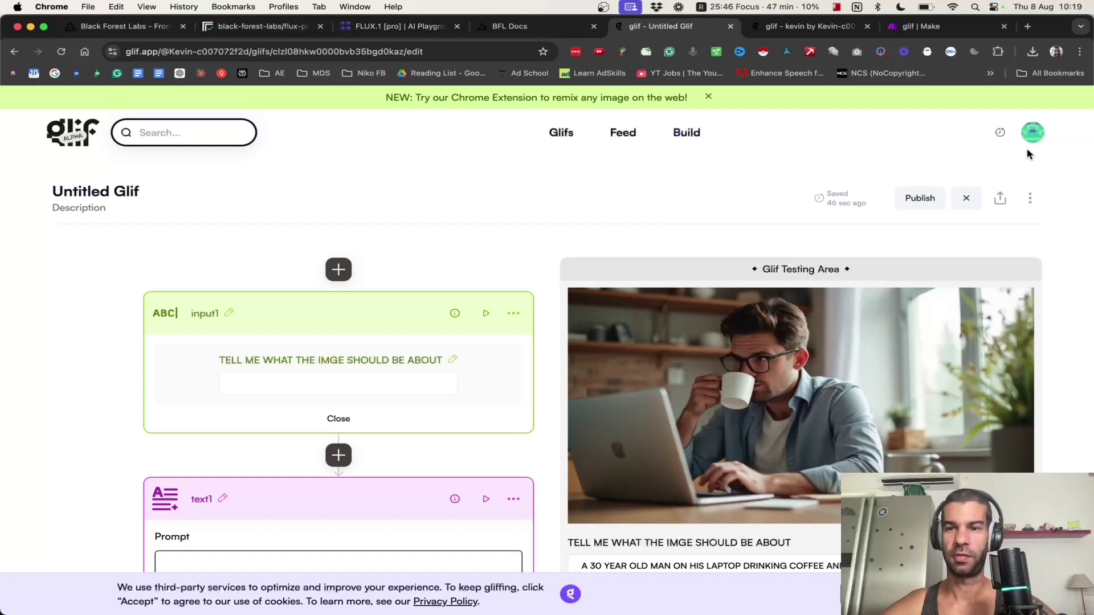
left_click(1032, 135)
left_click(930, 176)
scroll(217, 337, "down", 1)
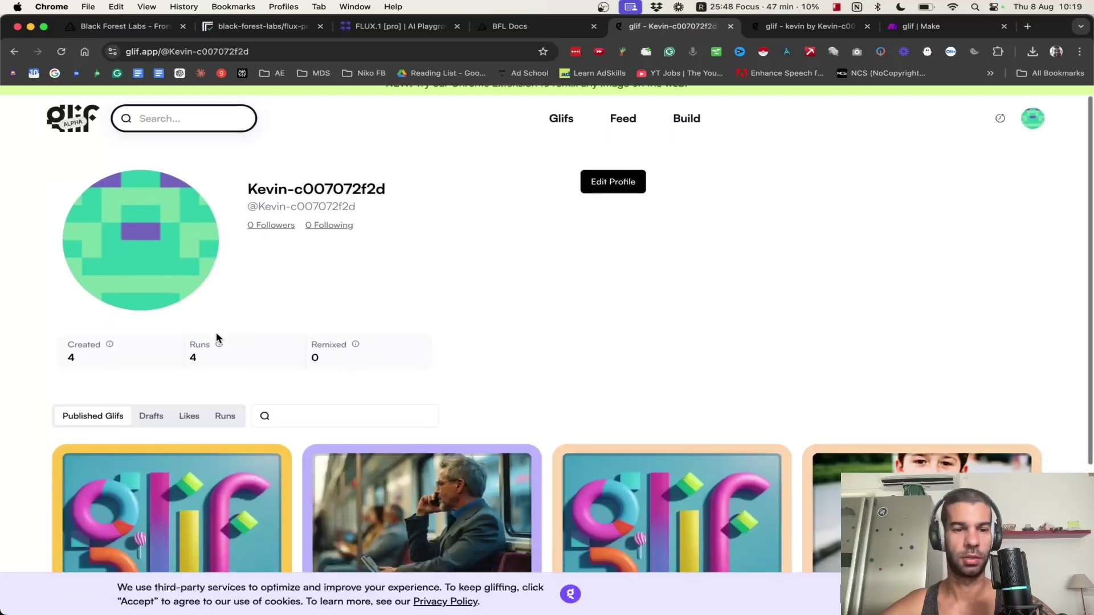
scroll(216, 337, "down", 4)
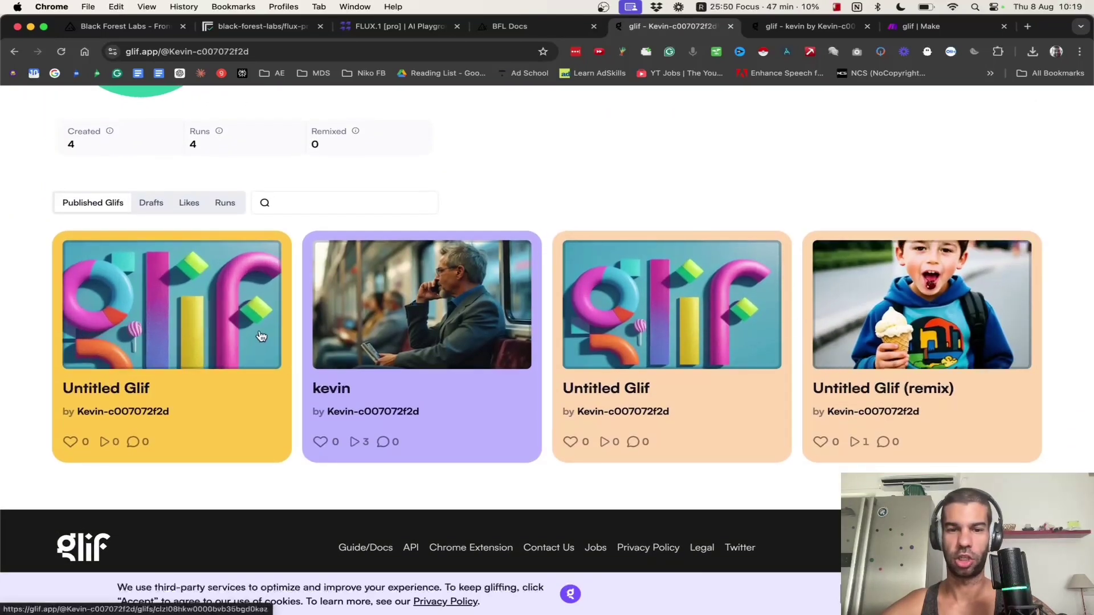
right_click(420, 285)
left_click(387, 292)
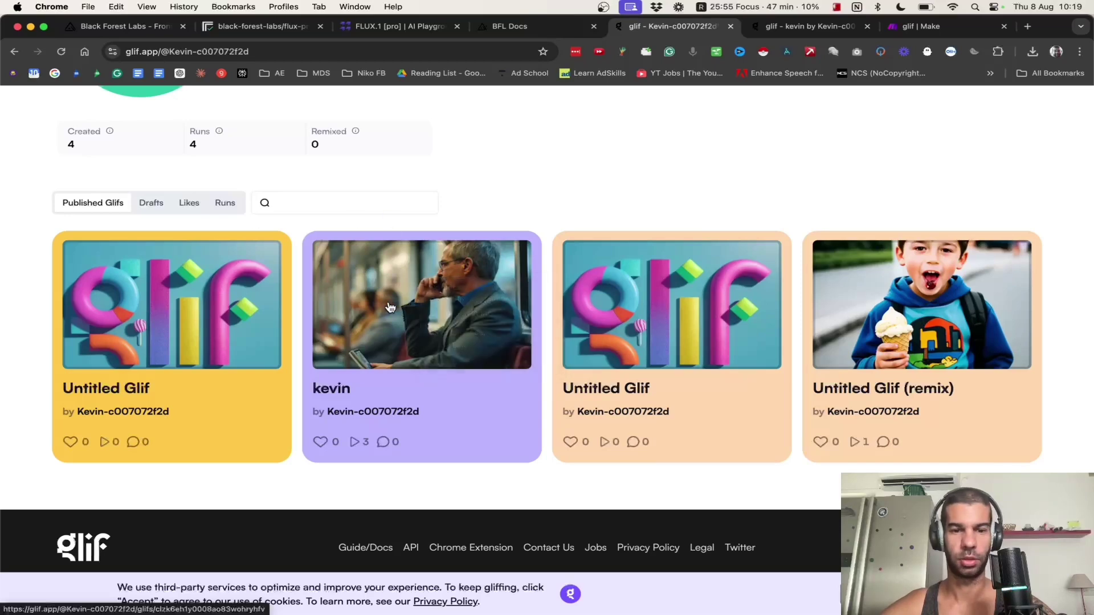
left_click(390, 308)
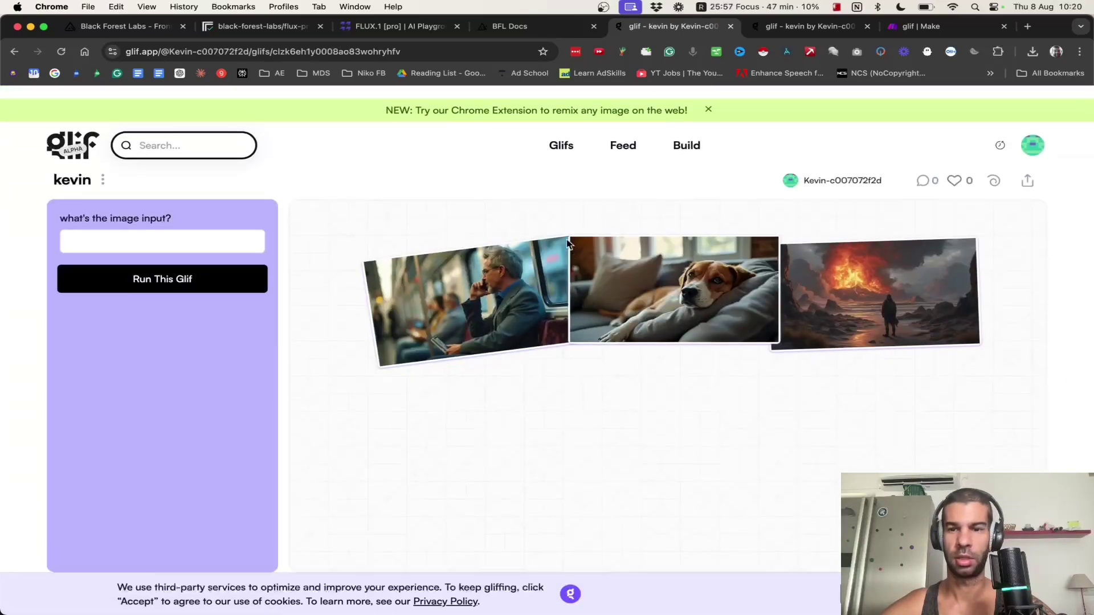
Review the published glif's runs, viewing the "man speaking on his mobile phone on a train" run enlarged and closing it.
scroll(174, 309, "down", 10)
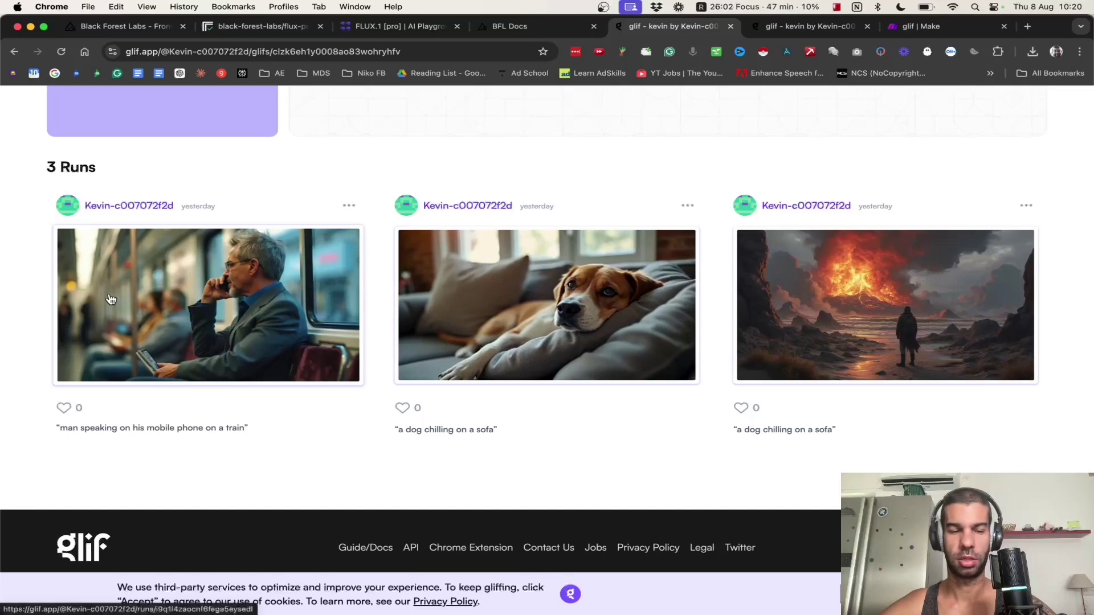
left_click(172, 308)
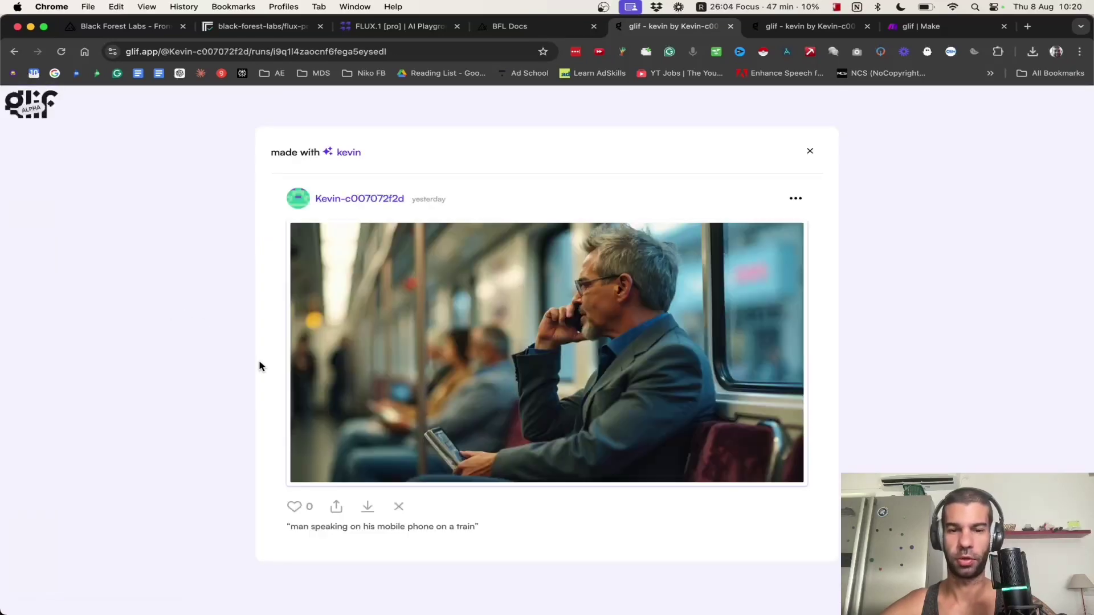
left_click(259, 366)
scroll(691, 368, "down", 10)
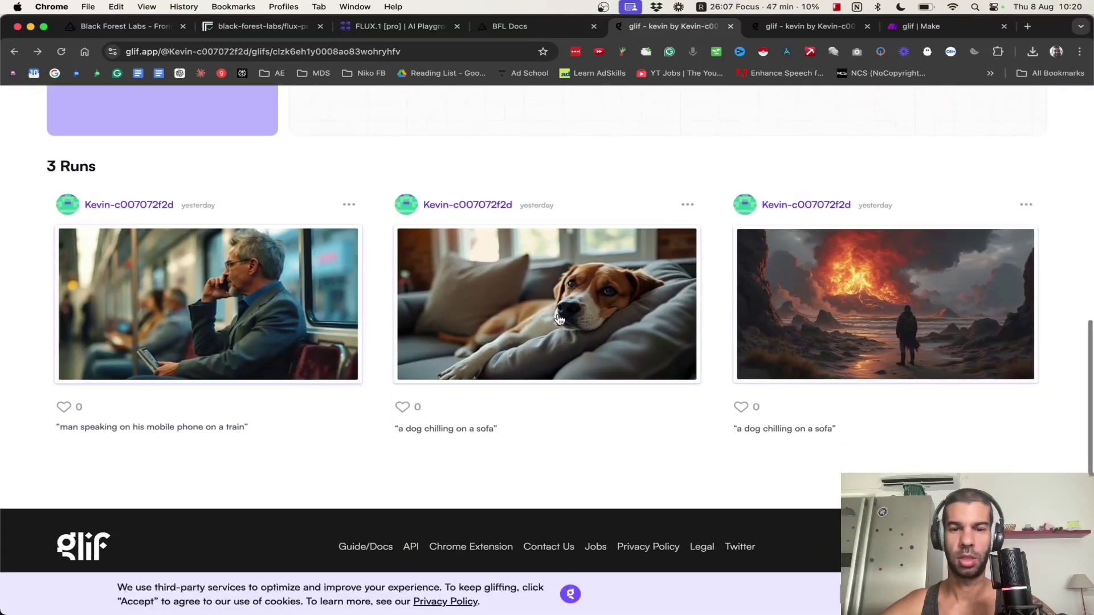
scroll(556, 270, "up", 10)
scroll(455, 279, "down", 10)
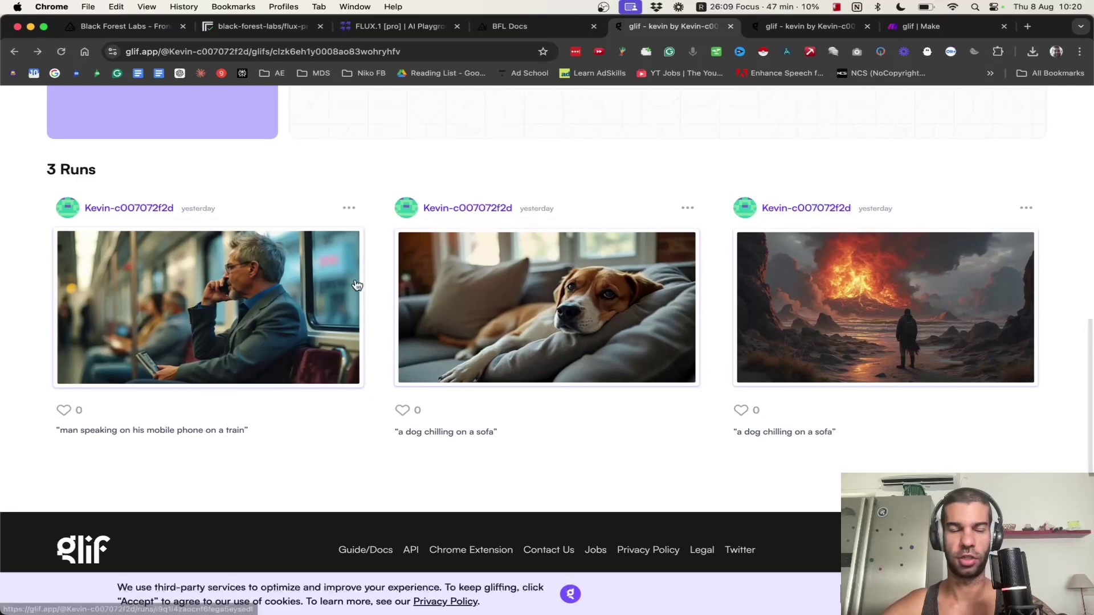
scroll(357, 285, "up", 10)
scroll(357, 285, "down", 10)
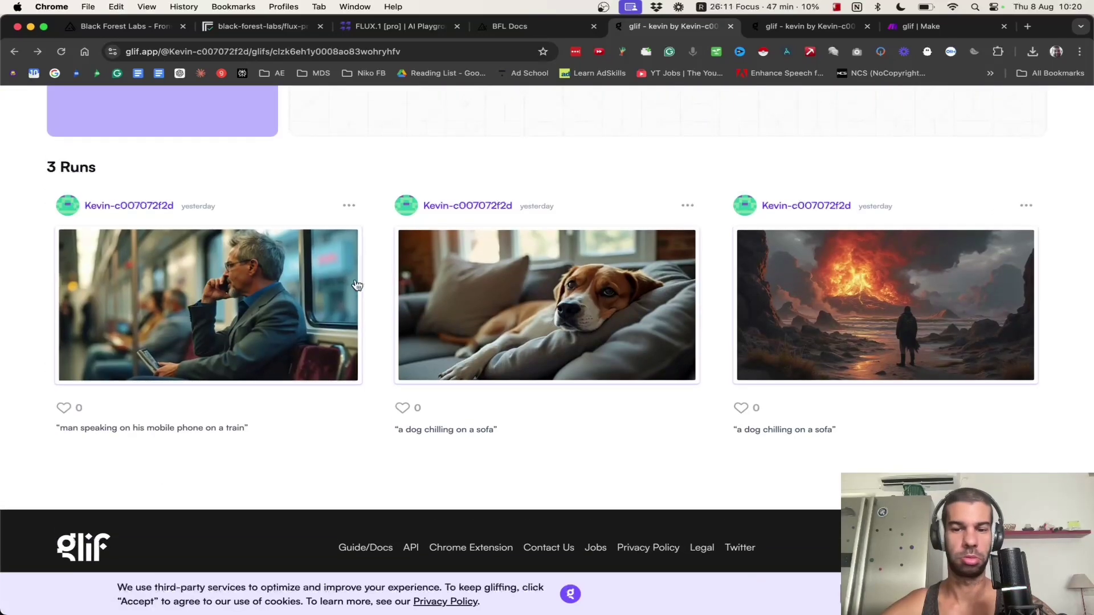
scroll(355, 285, "up", 10)
scroll(355, 284, "down", 1)
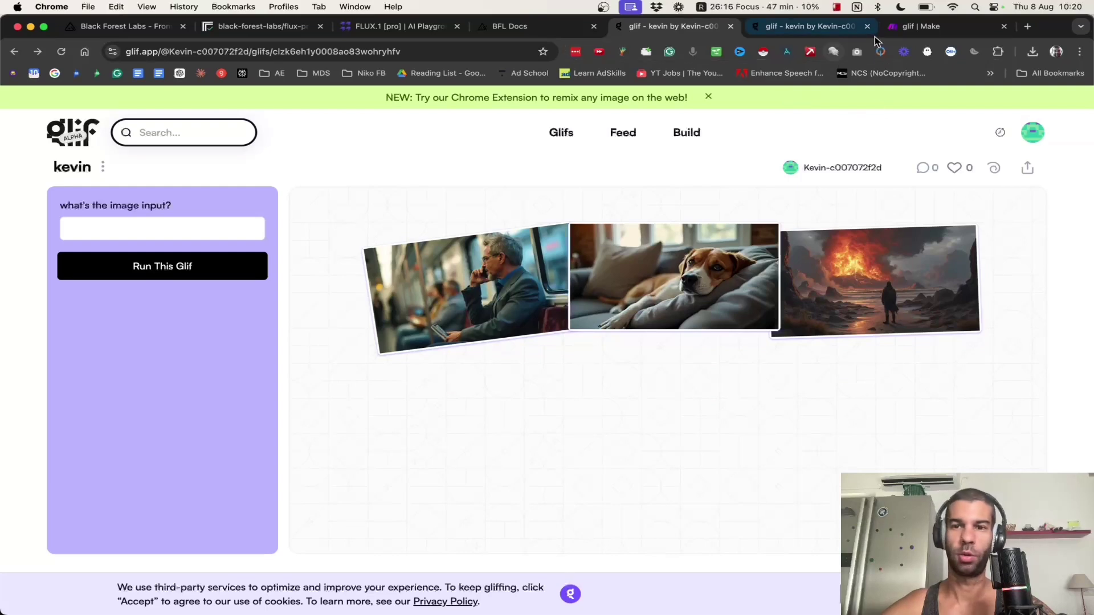
Search for "GLIF API" from the other published-glif page and open the "Running glifs via the API" documentation.
left_click(797, 28)
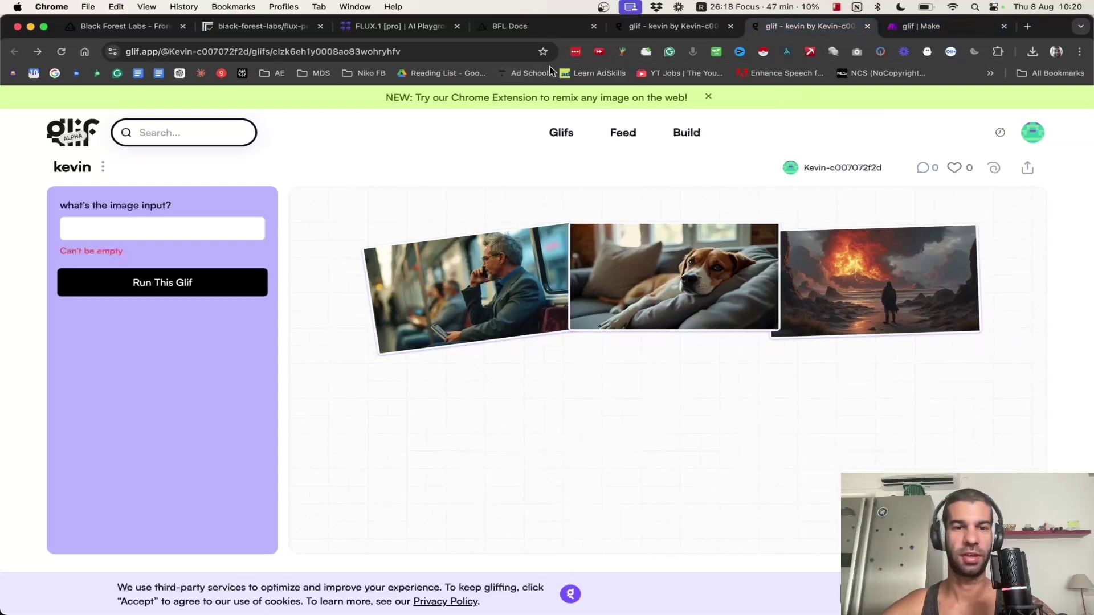
left_click(415, 51)
type("GLIF APP")
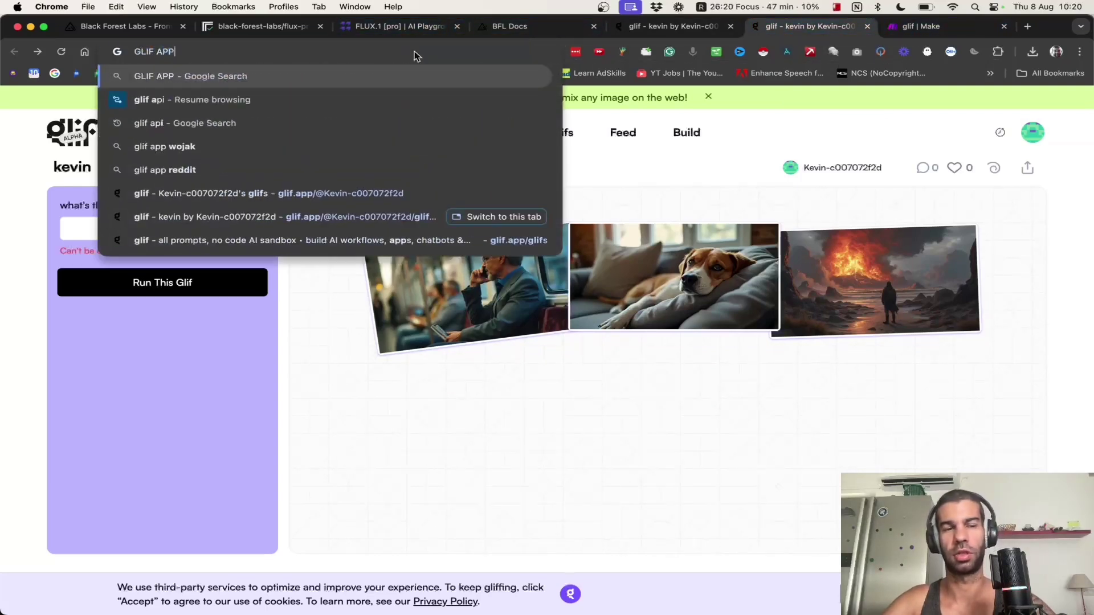
key("BackSpace")
type("I")
key("Return")
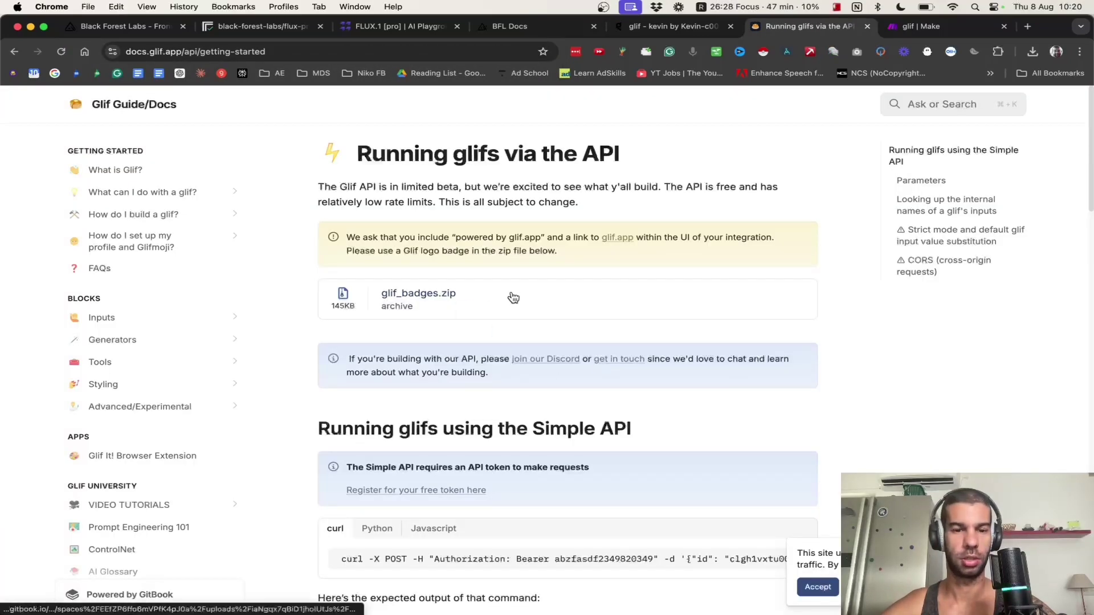
Examine the Simple API section and its curl example, highlighting the authorization part of the request.
scroll(602, 340, "down", 2)
scroll(602, 340, "down", 3)
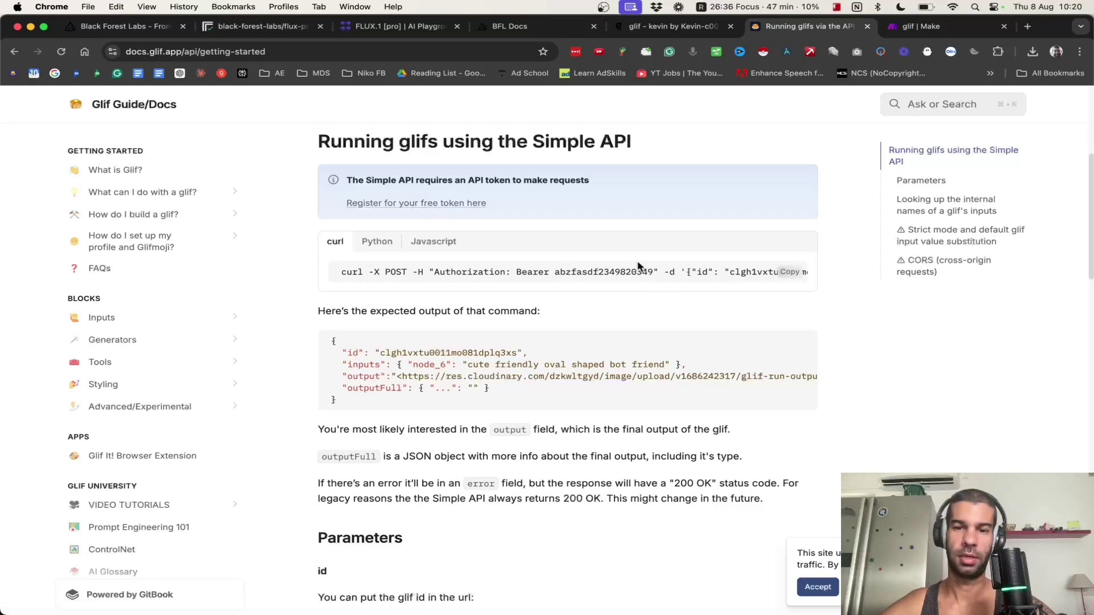
scroll(638, 266, "right", 3)
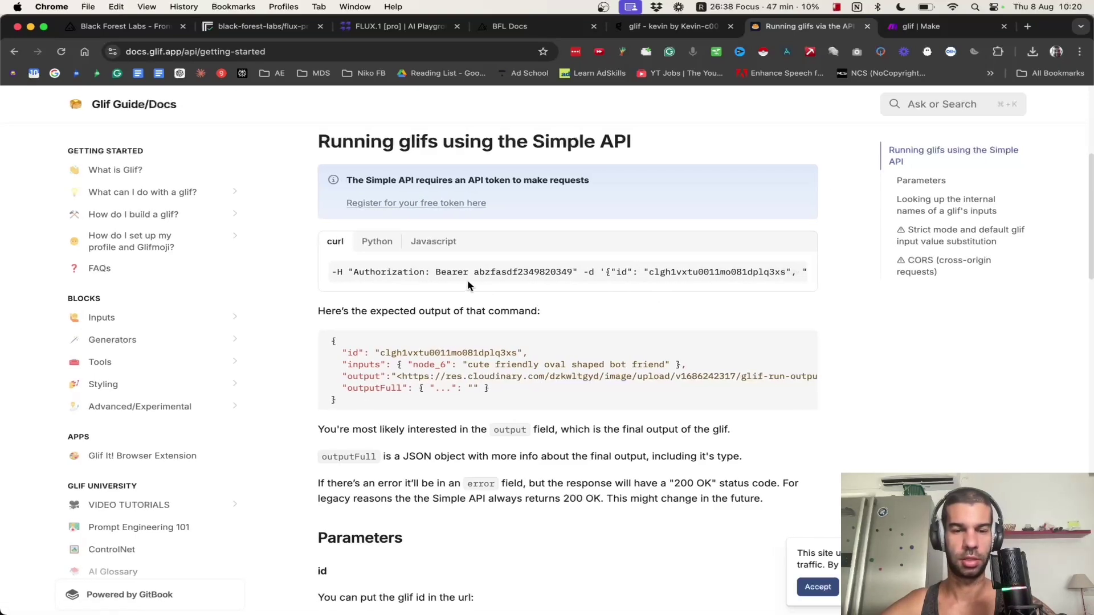
scroll(559, 274, "left", 3)
scroll(530, 274, "right", 1)
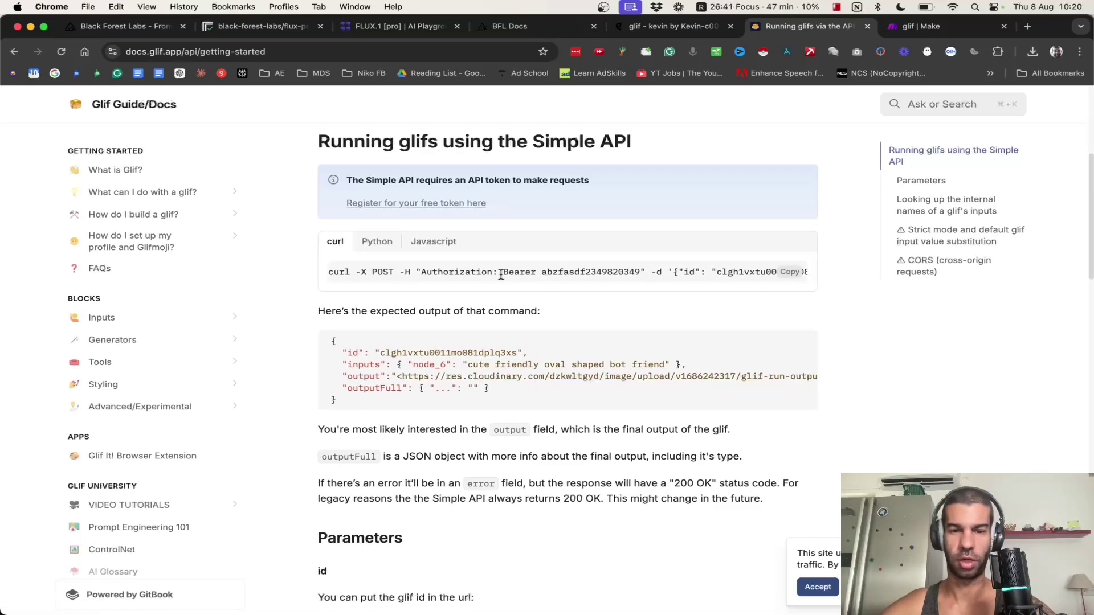
left_click_drag(580, 273, 430, 274)
scroll(513, 285, "right", 5)
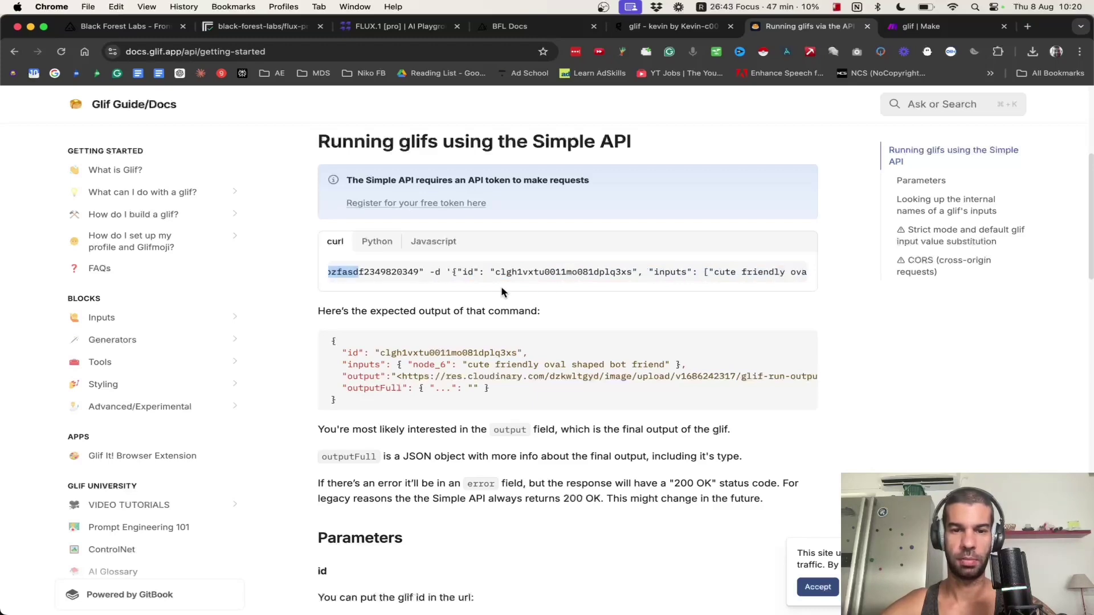
Compare the glif id in the curl example with the id in the published glif's web address, and return to the API documentation.
double_click(542, 272)
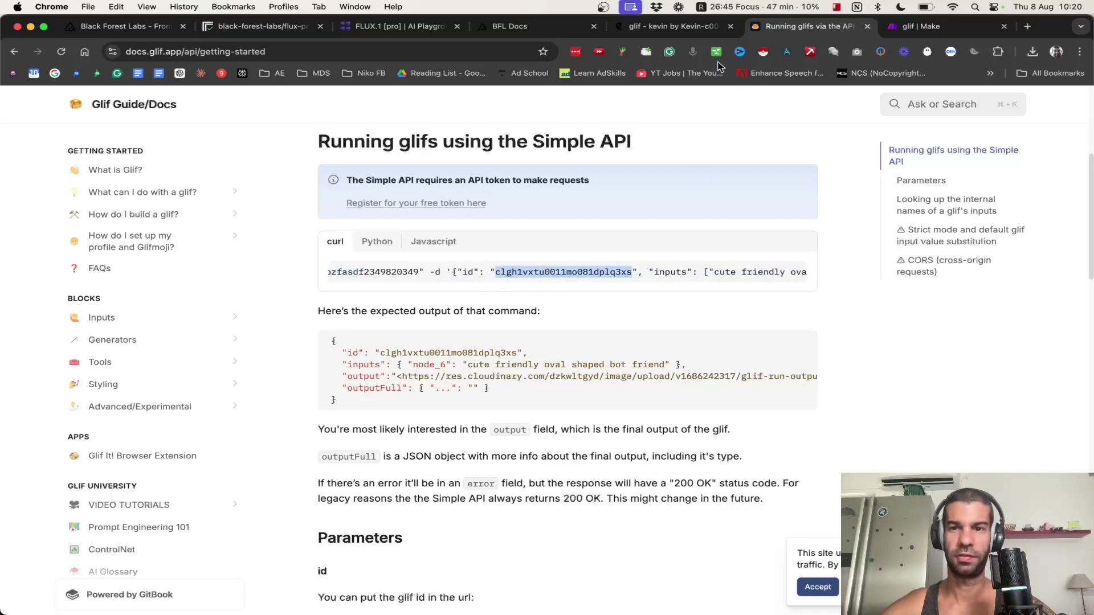
left_click(656, 26)
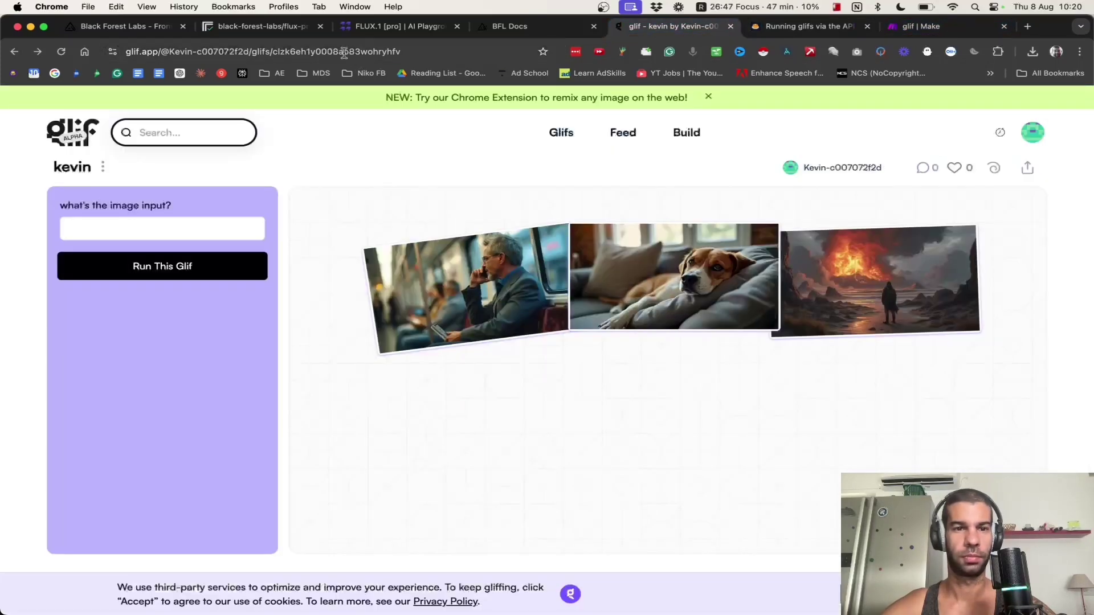
double_click(367, 52)
key("ctrl+Tab")
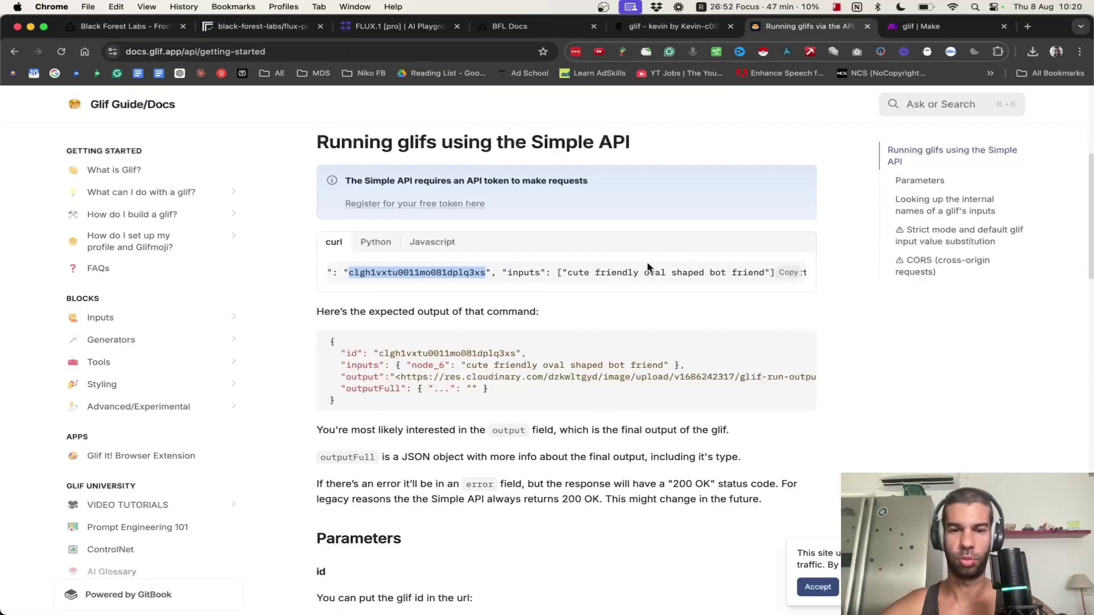
Switch to Make, open the glif scenario for editing, review the HTTP module's request content, and close its settings.
left_click(924, 28)
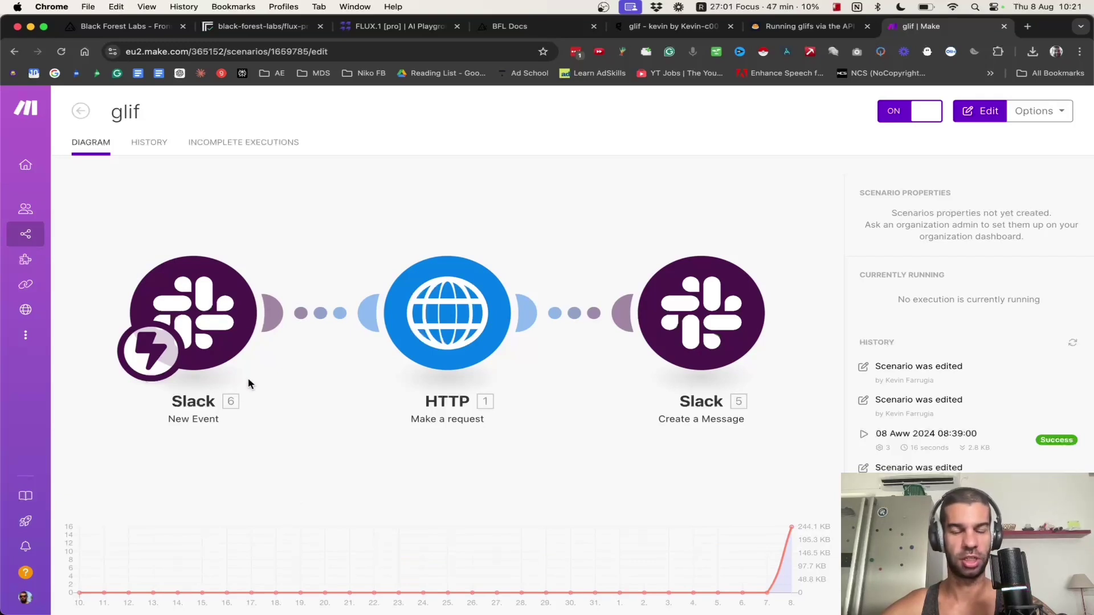
left_click(507, 329)
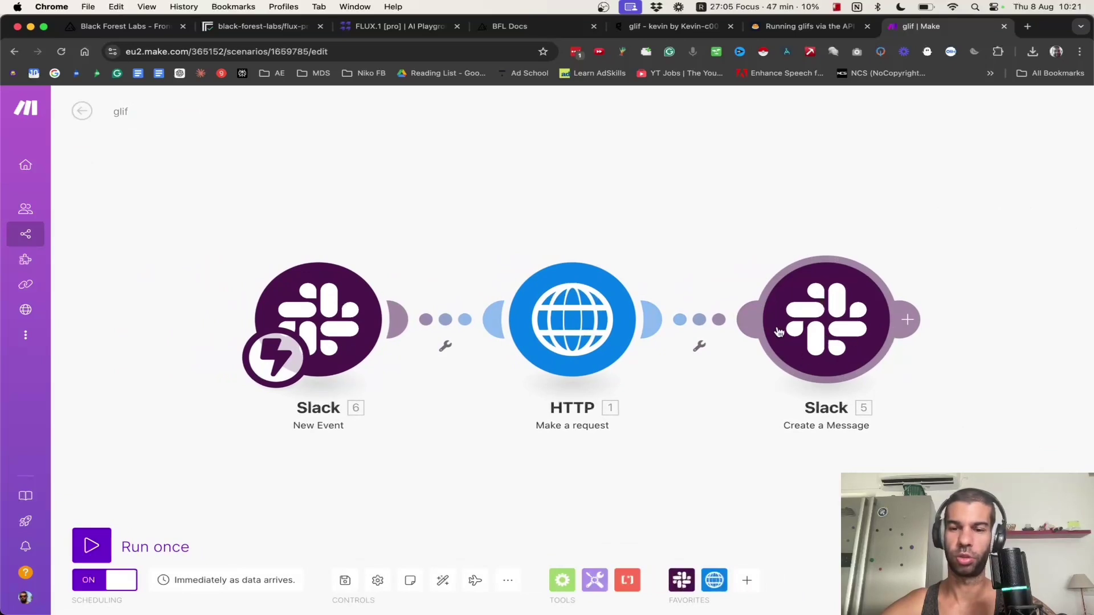
left_click(573, 263)
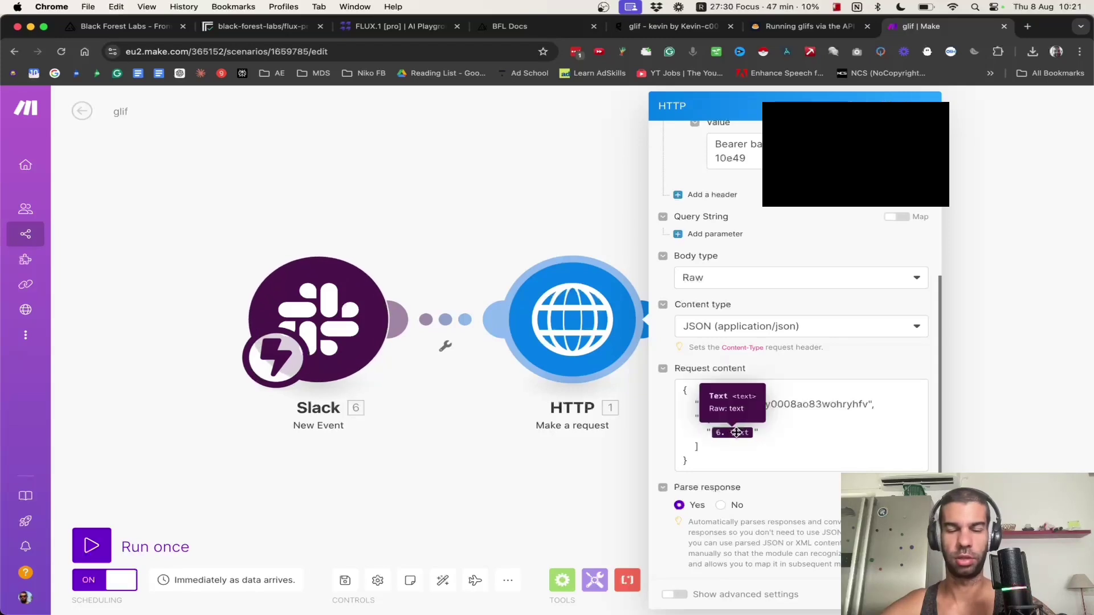
left_click(304, 491)
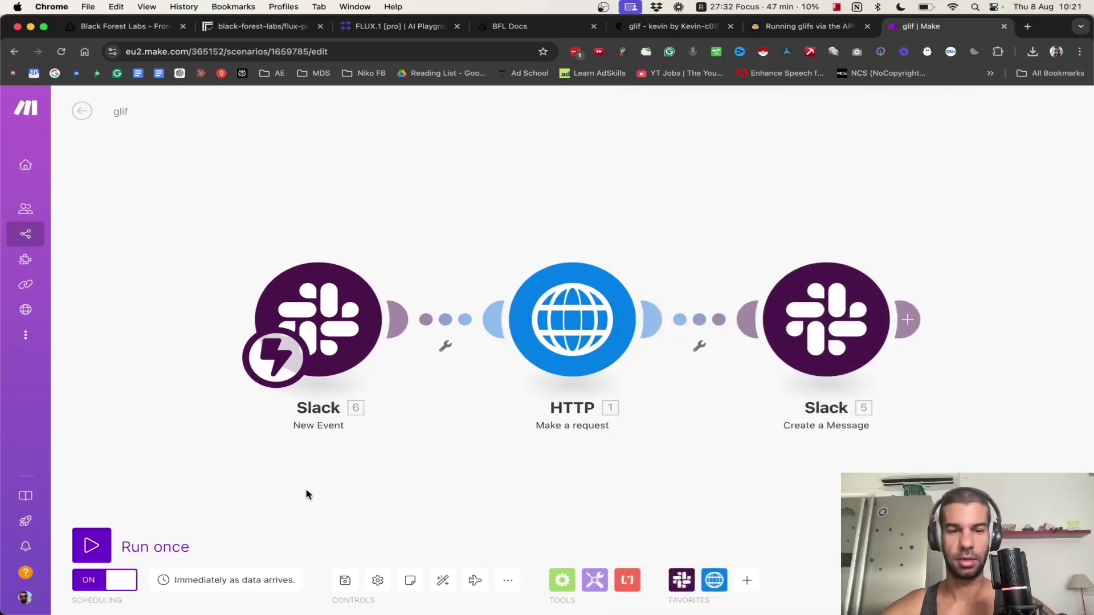
Run the glif scenario once and, in Slack, post "dog on a beach, running with a bone in mouth." to the #glif channel.
left_click(133, 533)
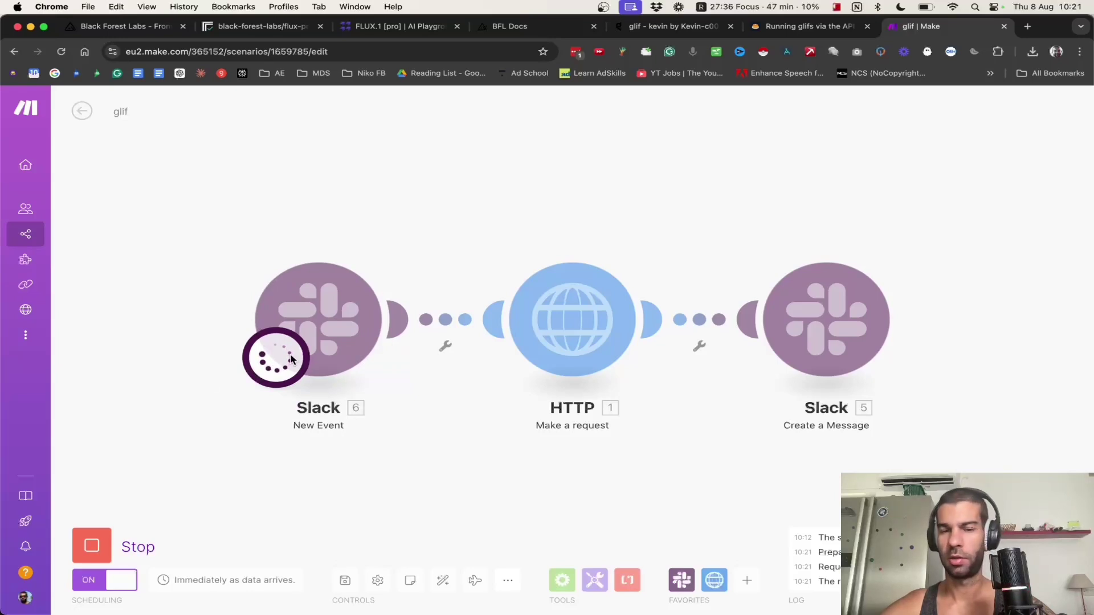
key("super+Tab")
key("super+Tab")
key("super+Tab")
key("super+Tab")
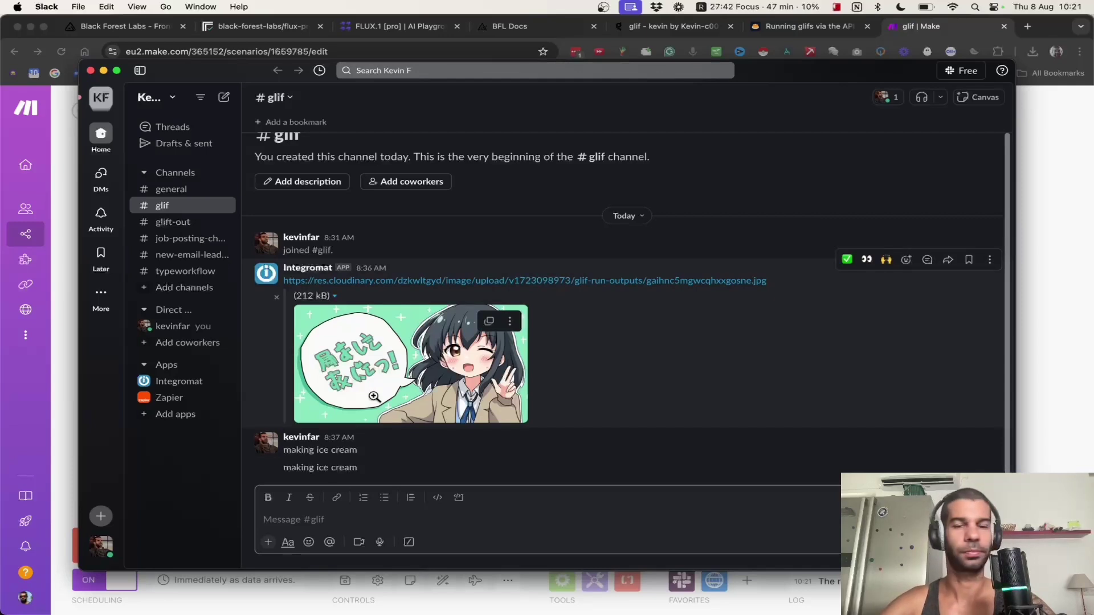
type("dog")
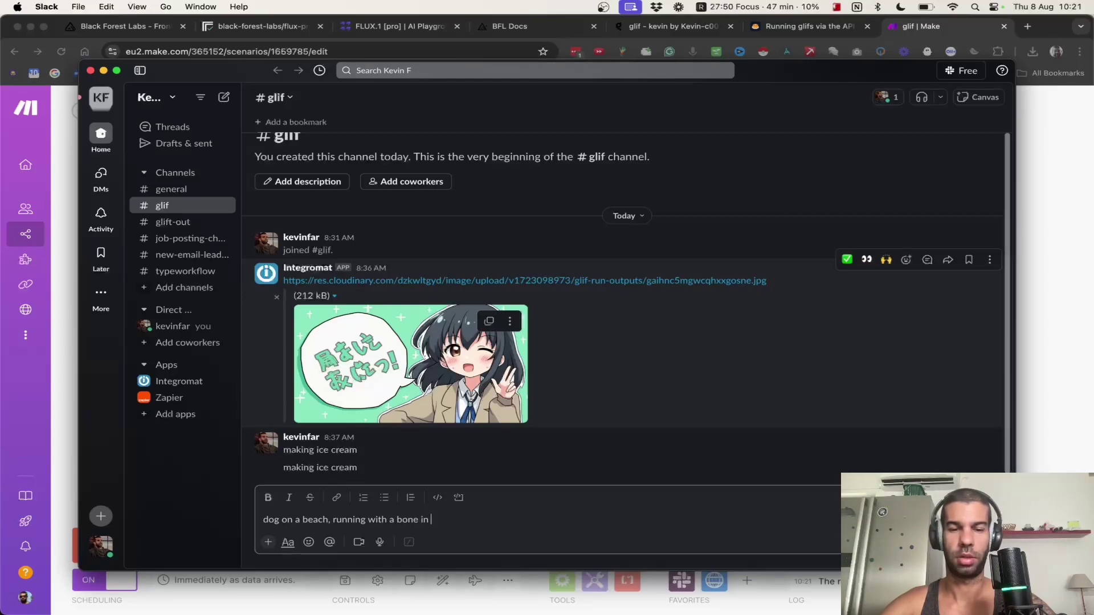
key("Return")
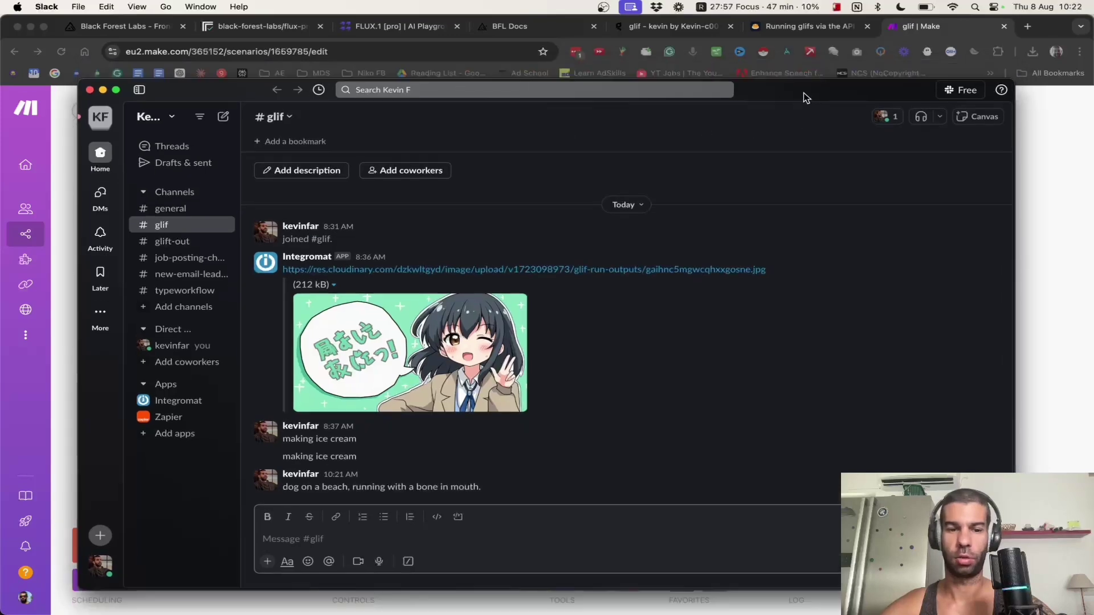
Move the Slack window aside to watch the scenario run, dismiss the focus reminder, and move Slack back over the scenario.
left_click_drag(804, 78, 783, 421)
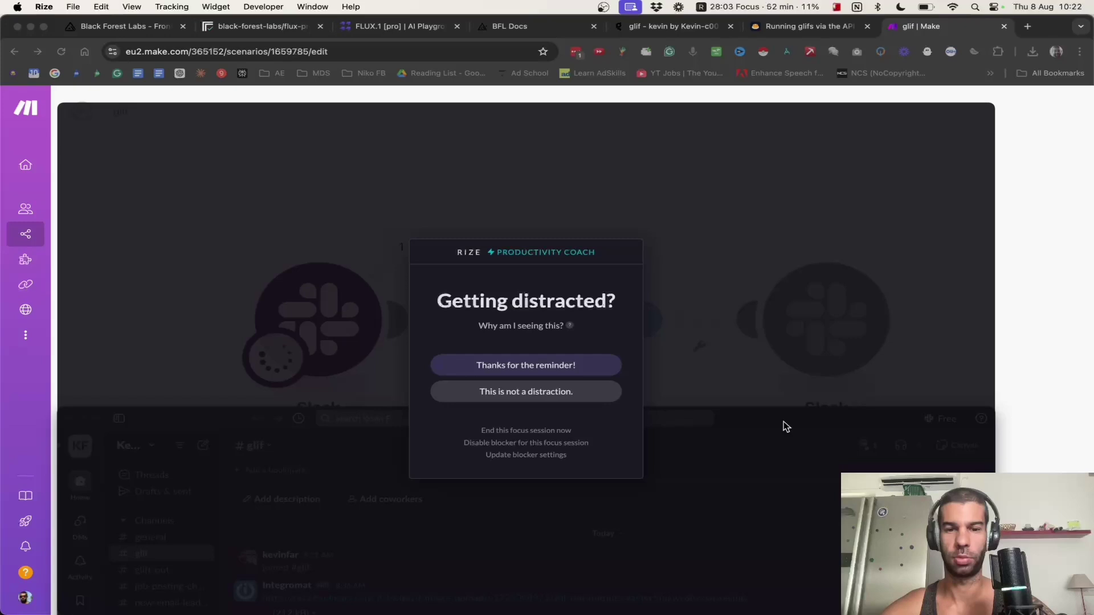
left_click(783, 426)
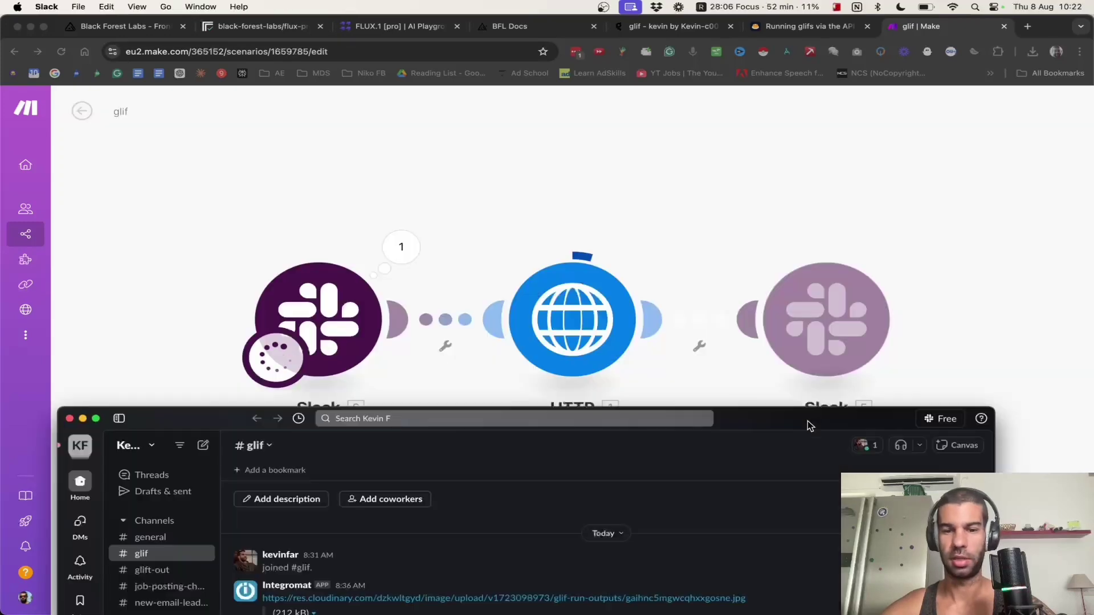
left_click_drag(792, 421, 827, 109)
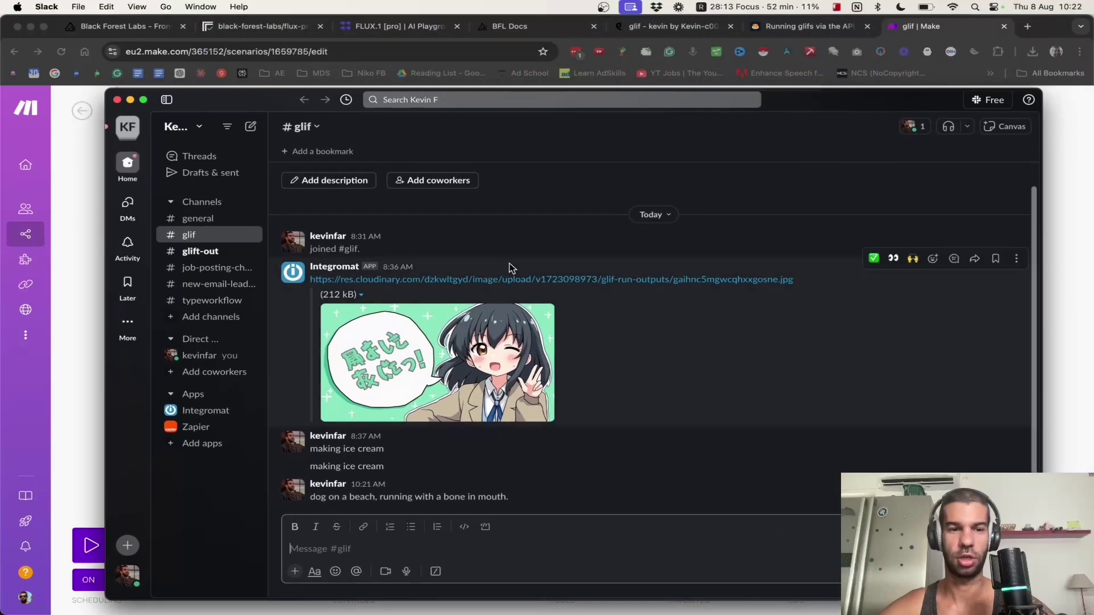
Open the #glift-out channel, view the generated dog image enlarged, and close the enlarged view.
left_click(191, 250)
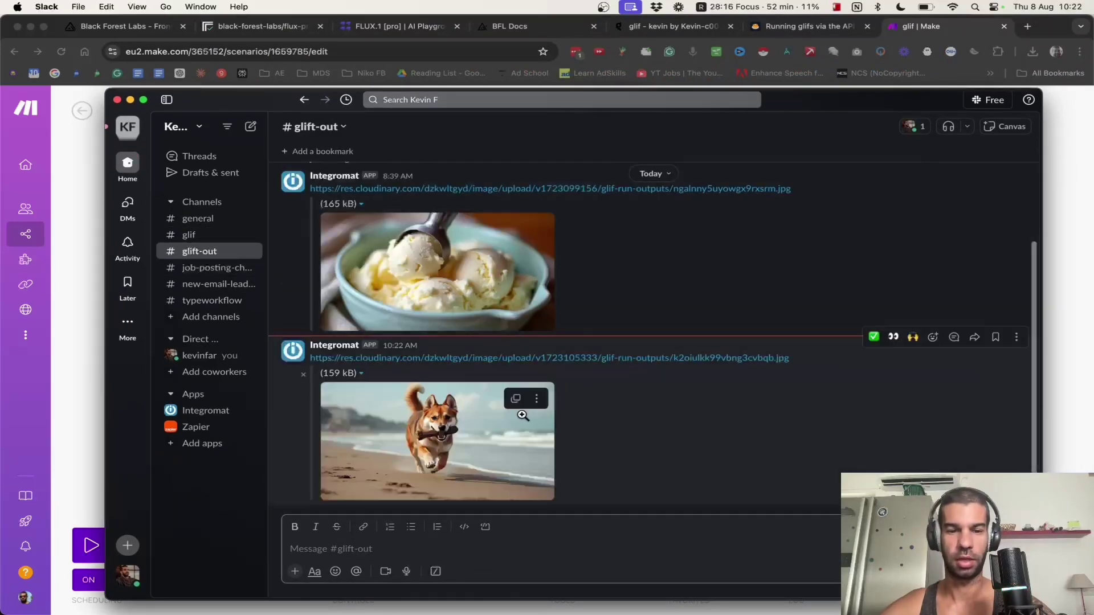
left_click(489, 426)
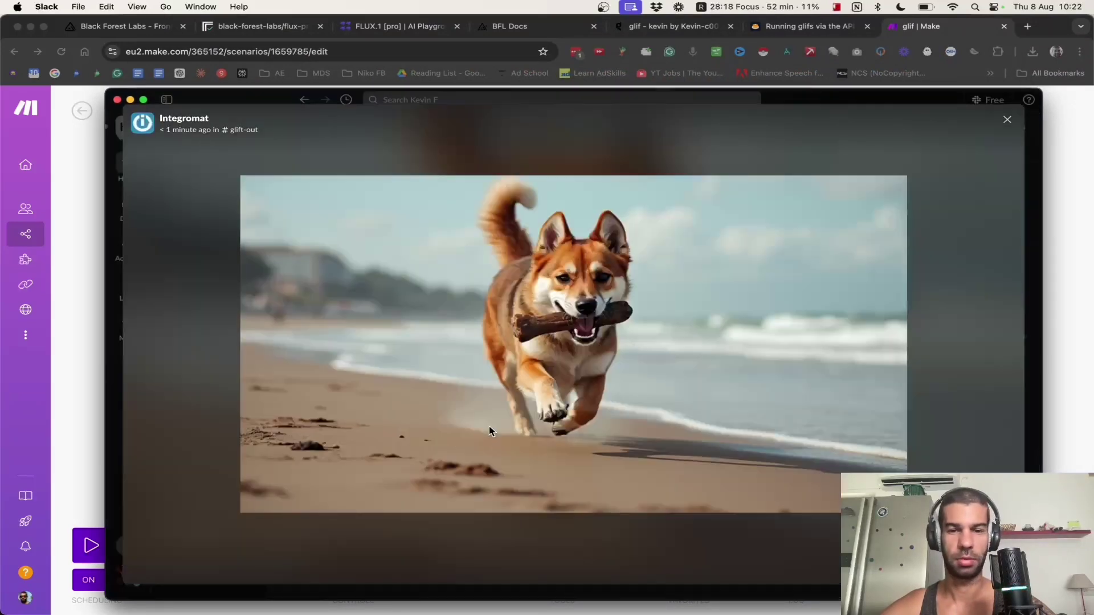
left_click(1007, 119)
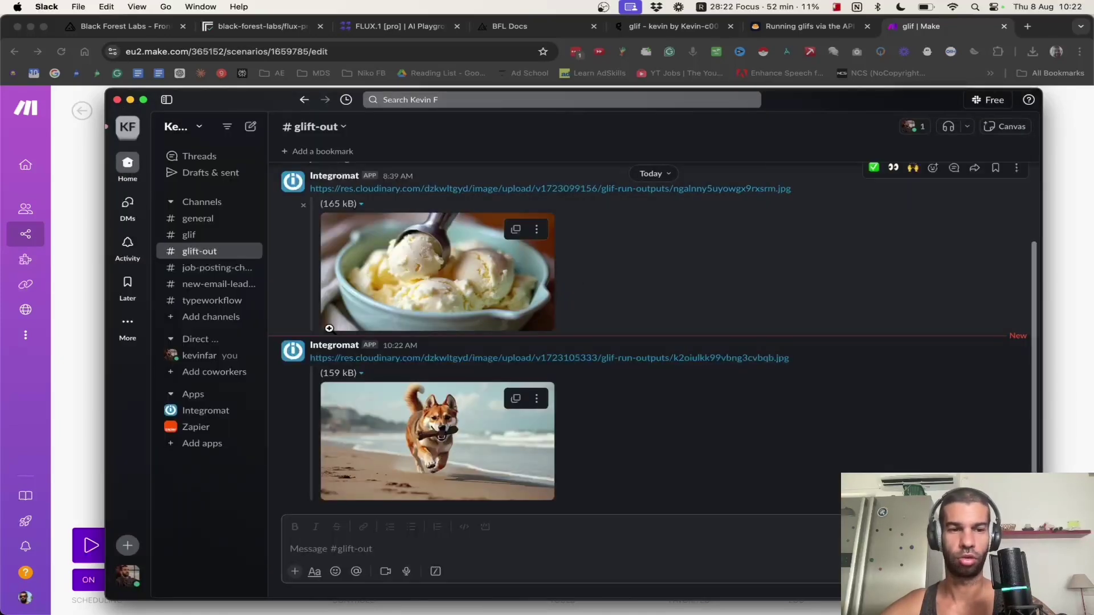
Switch from Slack back to the Make scenario in Chrome, and view the custom glif's page and the Black Forest Labs homepage.
left_click(88, 334)
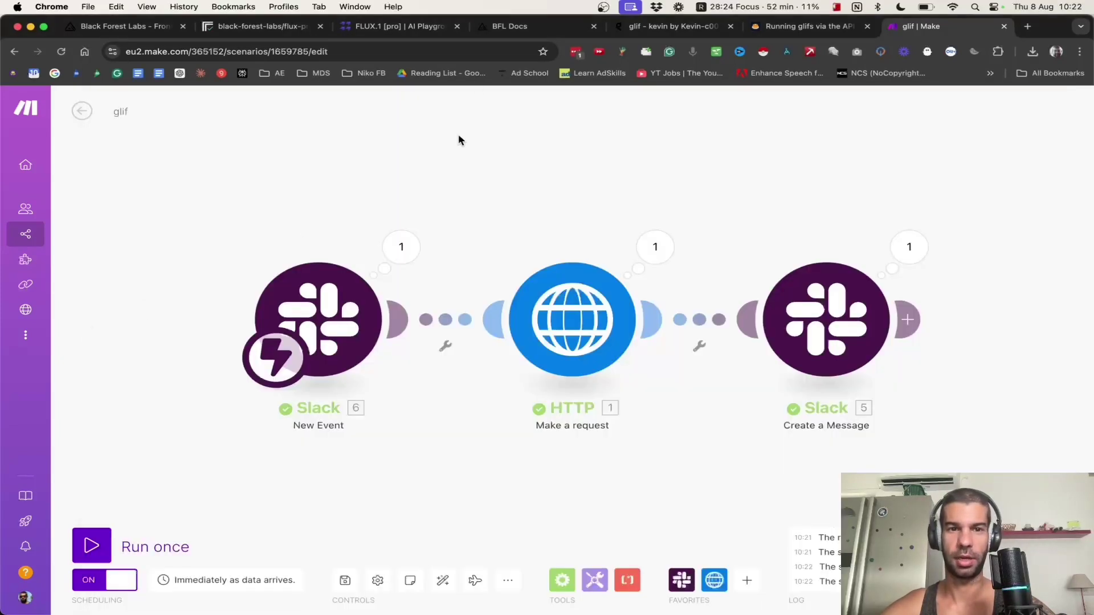
left_click(720, 30)
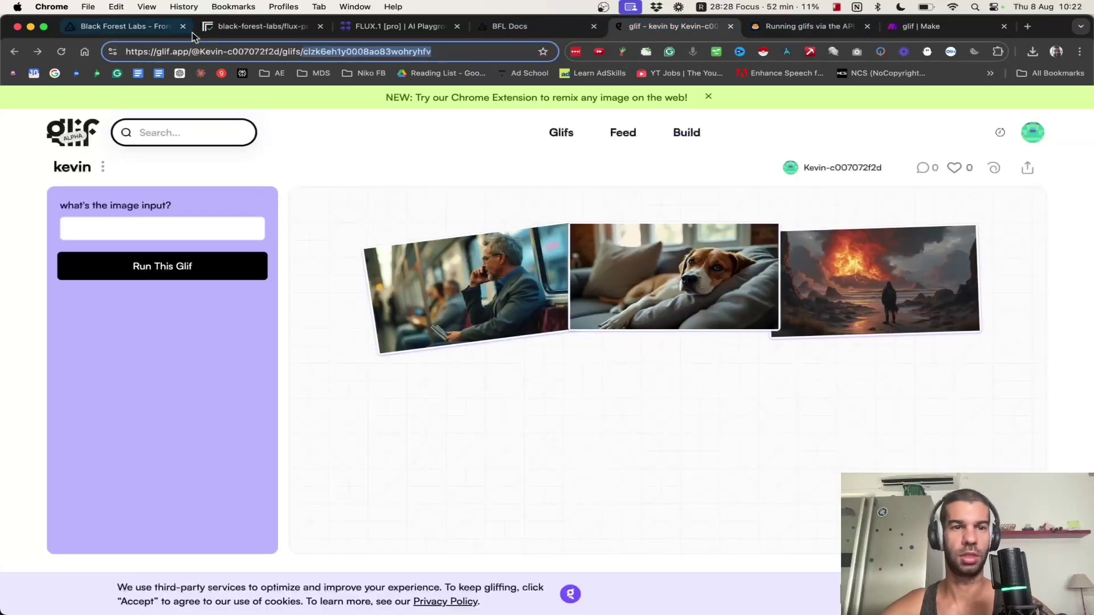
left_click(151, 27)
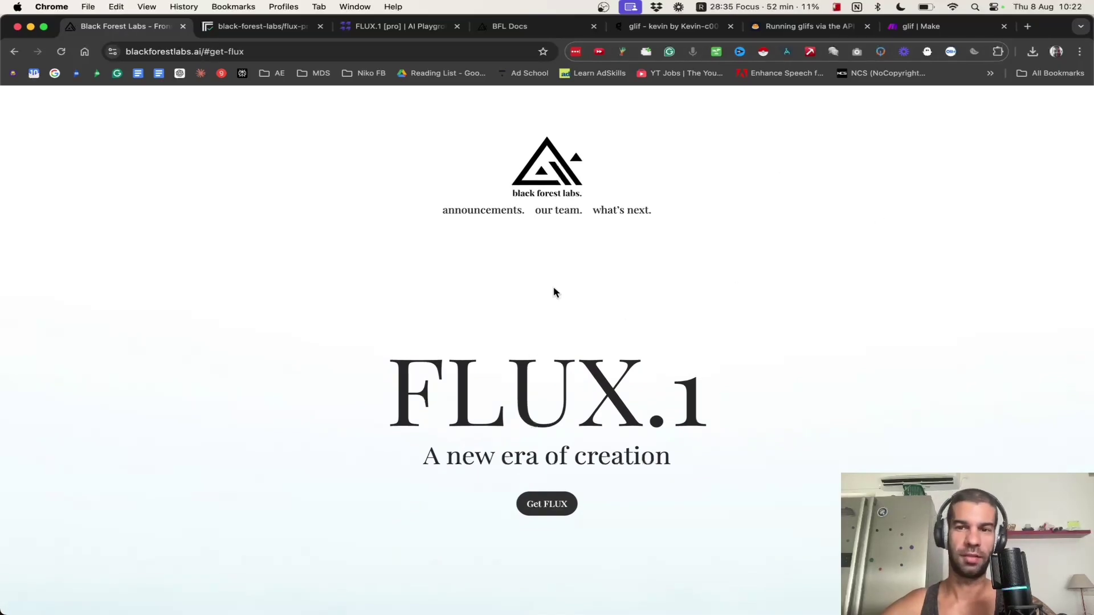
Revisit the glif scenario in Make and the glif's page, and return to the beginning of the Black Forest Labs FLUX.1 page.
left_click(915, 26)
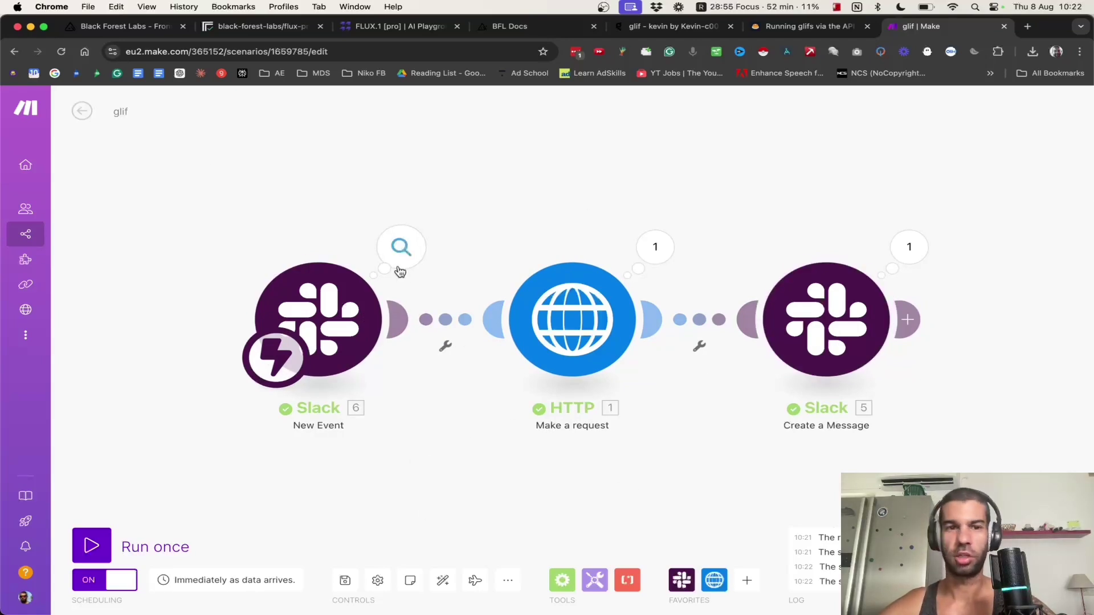
left_click(667, 26)
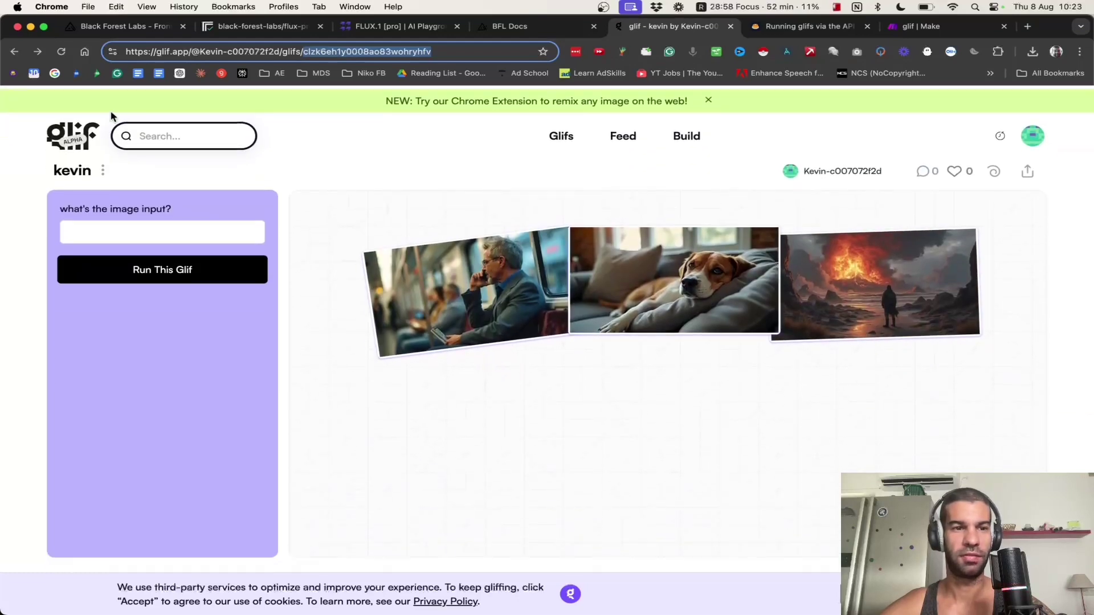
left_click(133, 27)
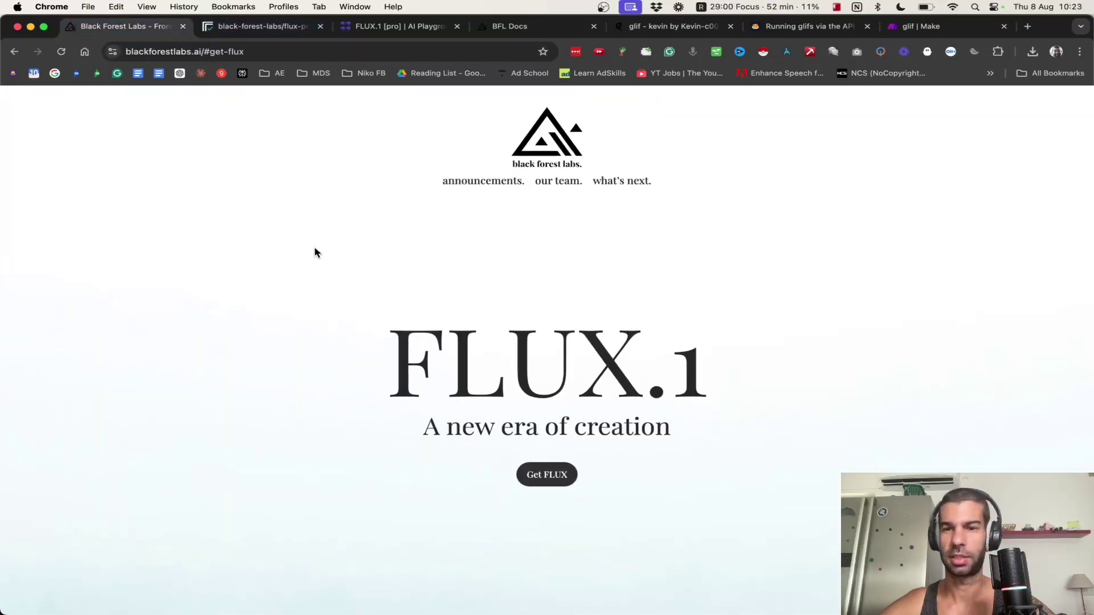
scroll(316, 252, "up", 1)
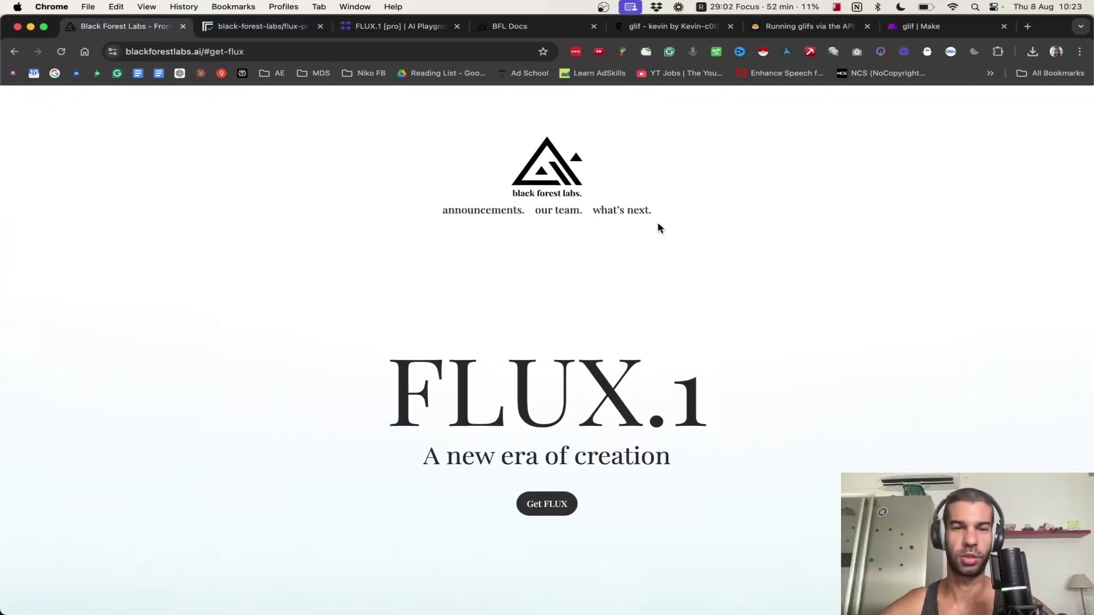